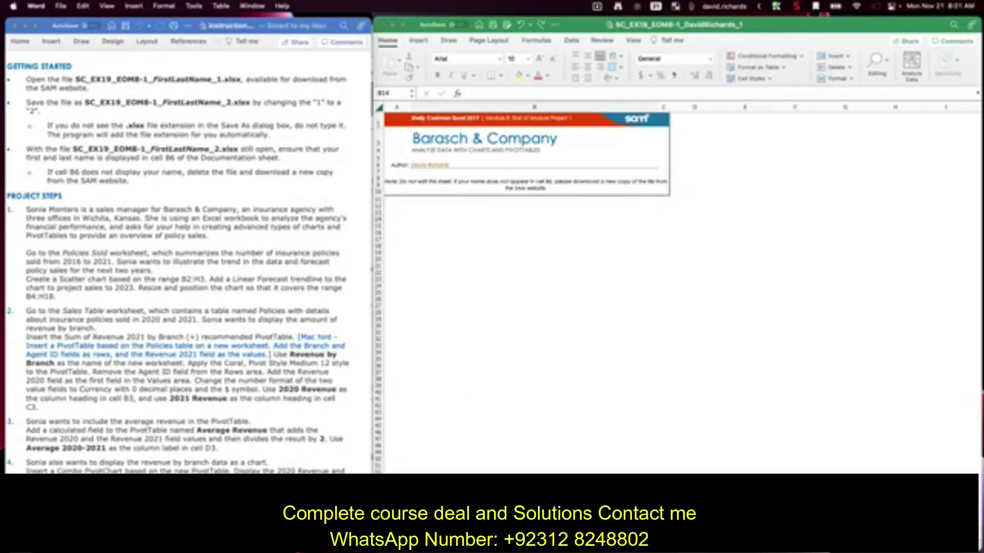
- On the Policies Sold worksheet, insert a Scatter chart based on the range B2:H3 and move it below the data
click(446, 481)
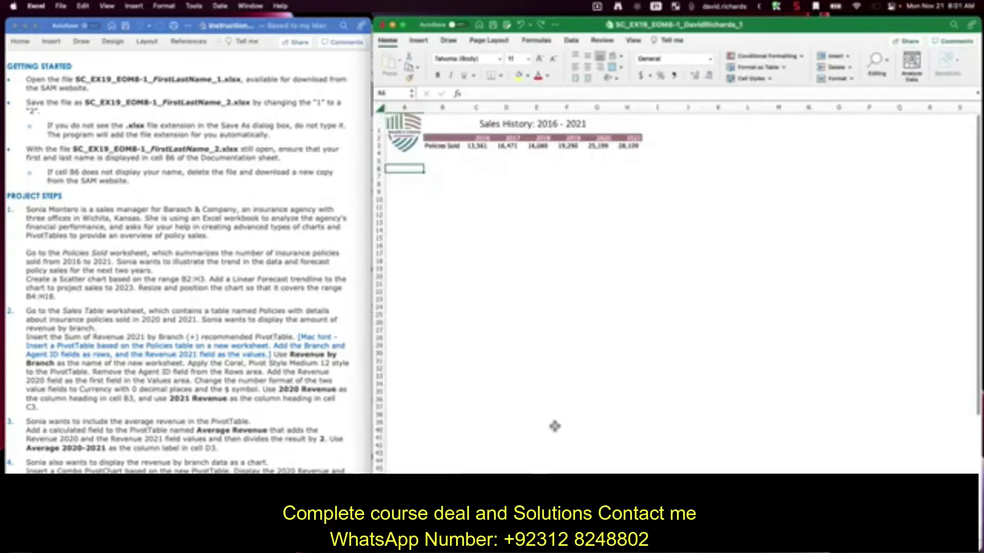
drag(436, 139, 642, 147)
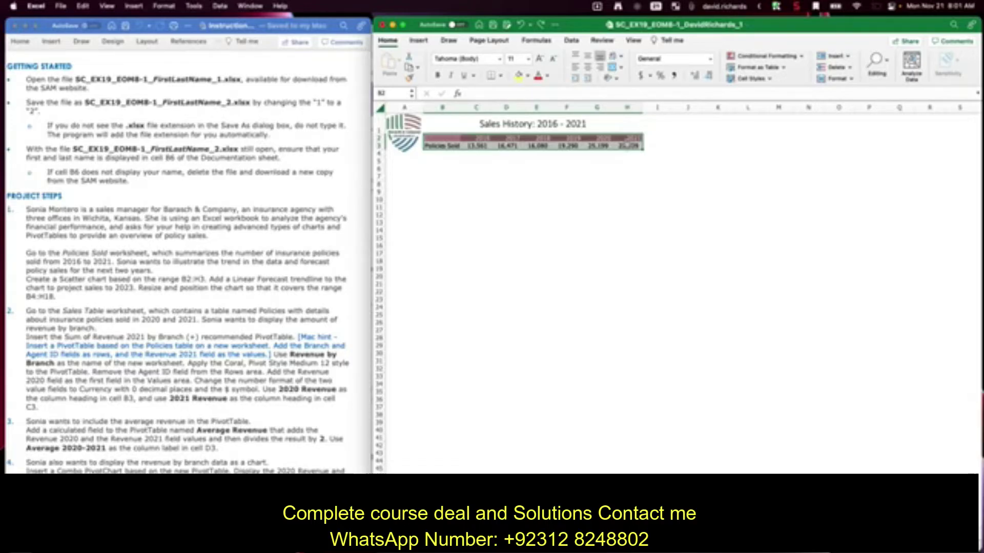
click(423, 45)
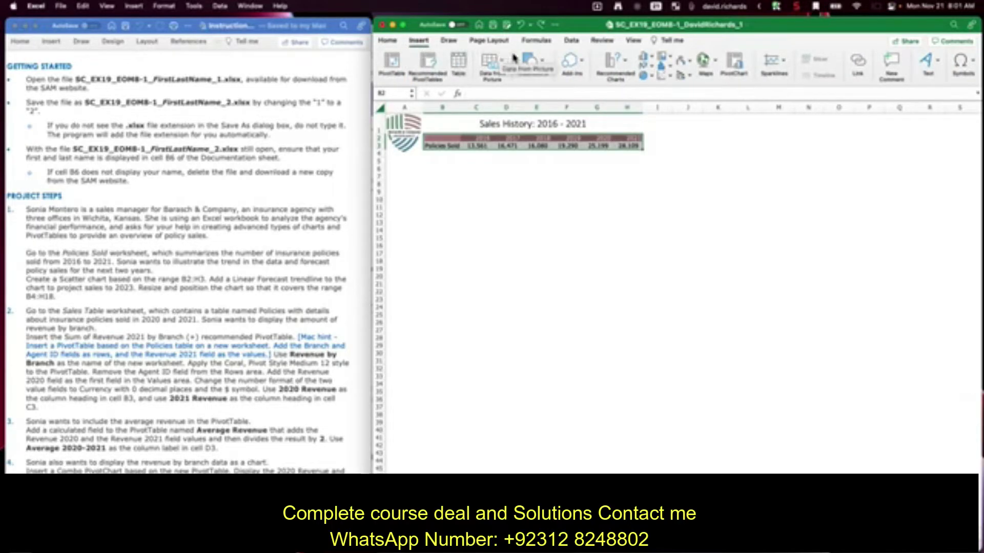
click(667, 77)
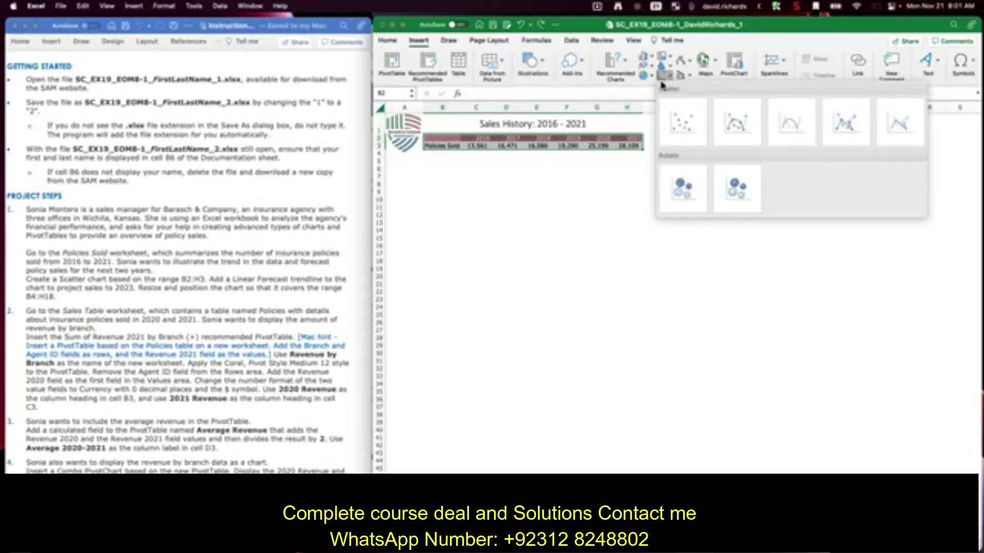
click(685, 128)
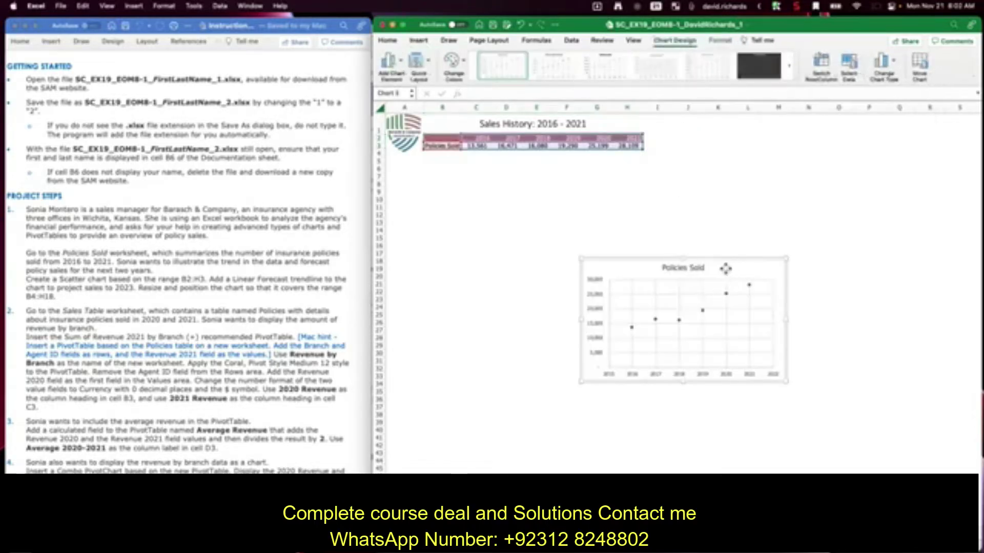
drag(730, 272, 542, 177)
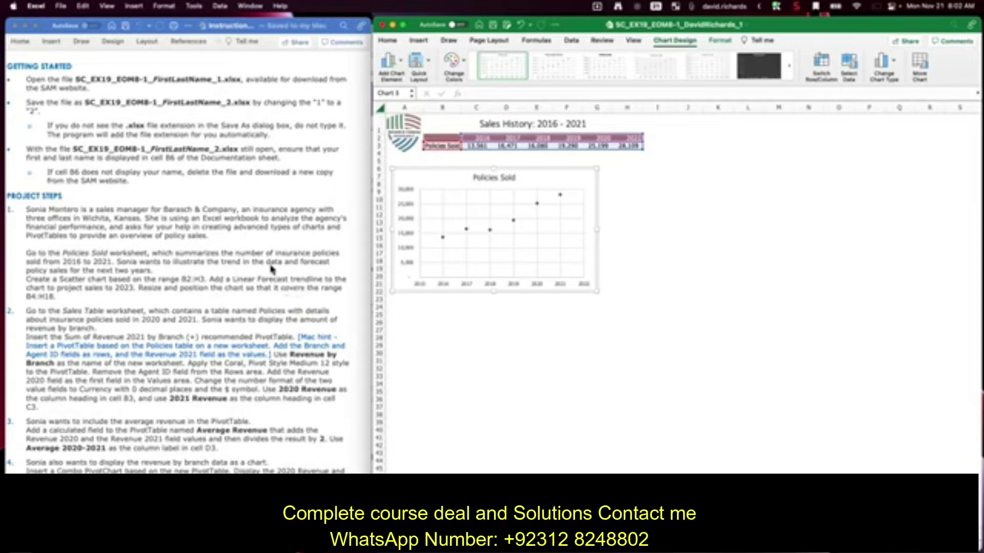
- Add a Linear Forecast trendline to the Policies Sold chart
click(405, 63)
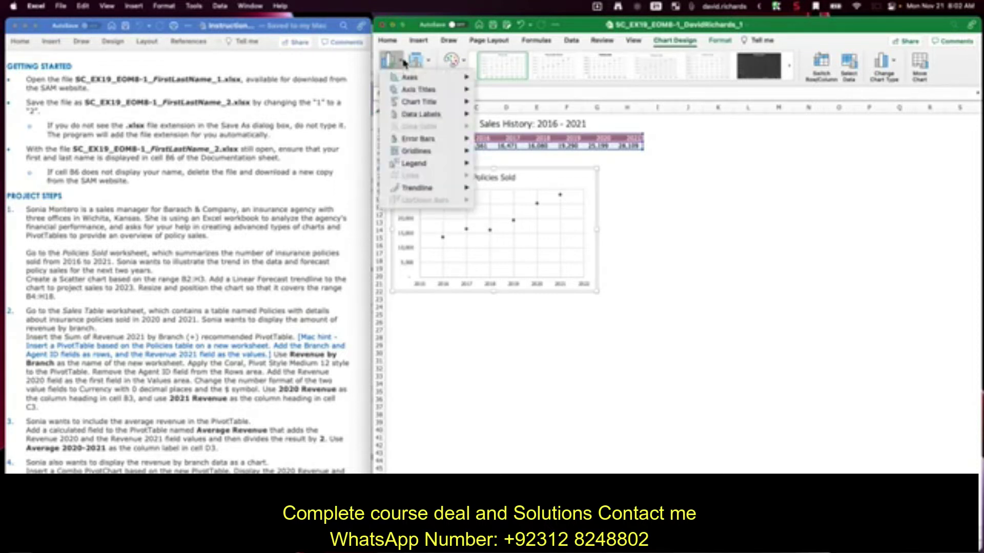
mouse_move(428, 190)
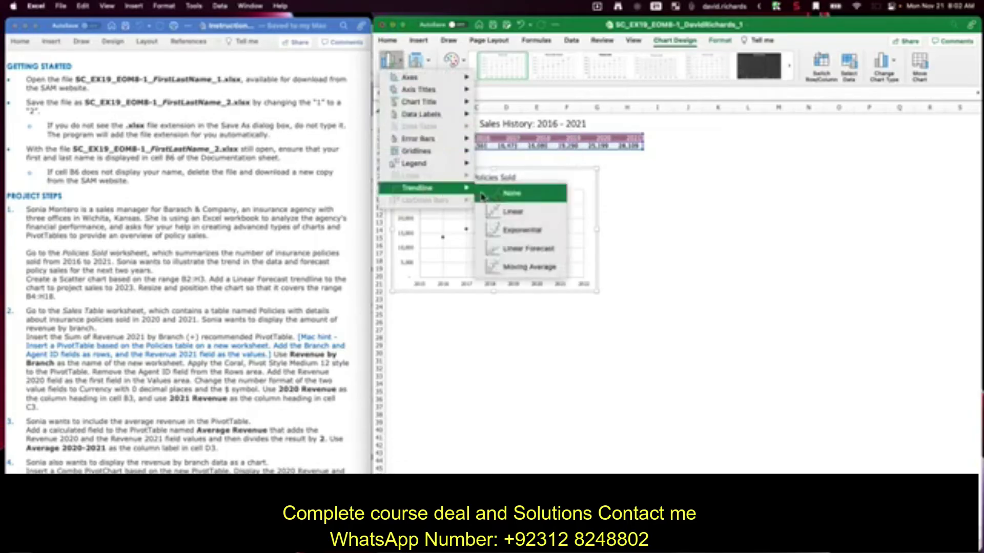
click(545, 256)
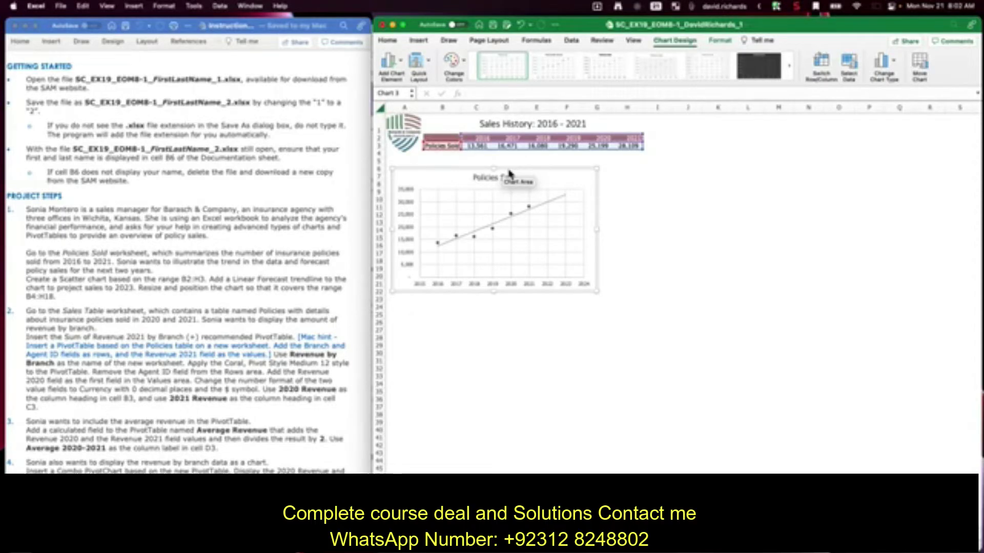
- Position and resize the Policies Sold chart to cover the range B4:H18
drag(509, 173, 539, 158)
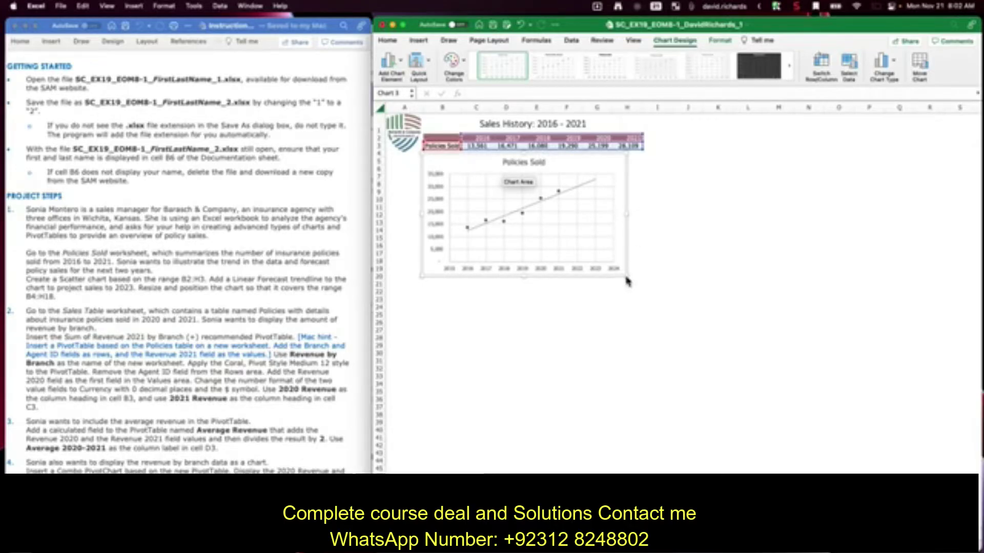
drag(630, 281, 643, 264)
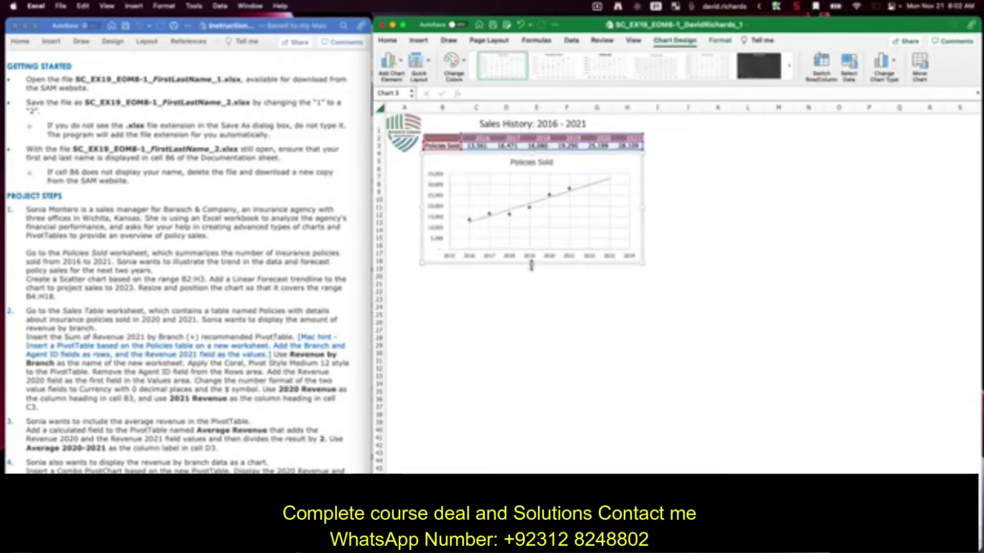
drag(531, 264, 532, 265)
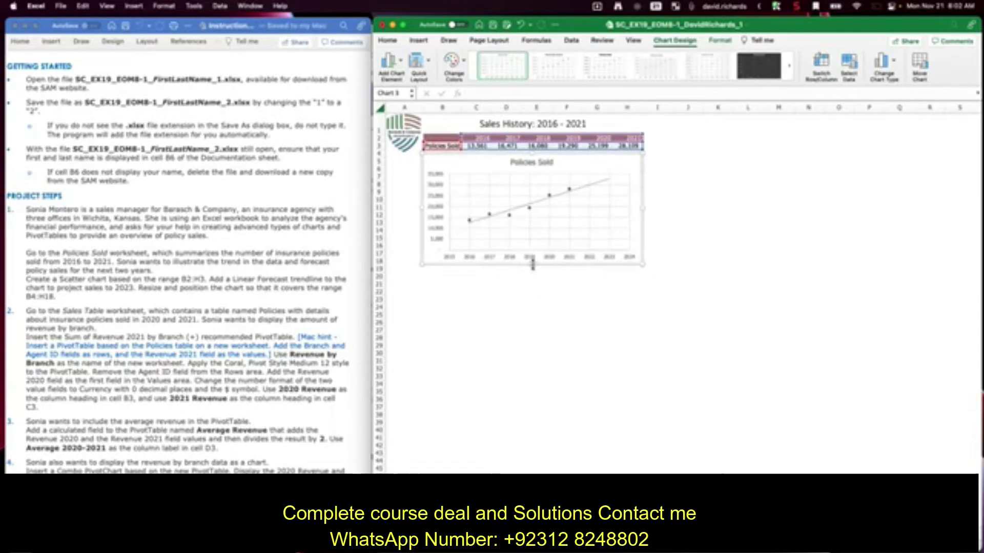
click(797, 11)
click(817, 15)
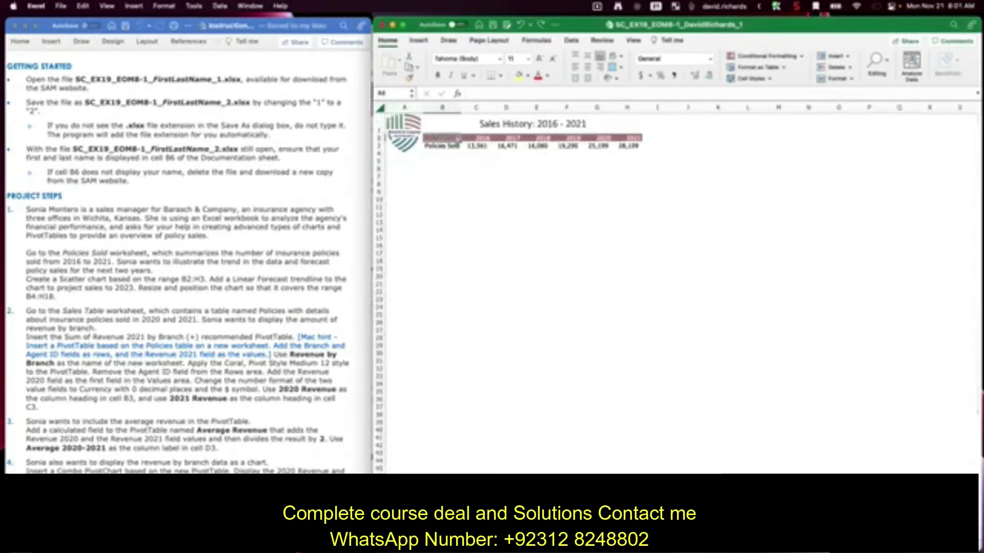
- Create a Scatter chart from the range B2:H3 and place it below the sales history data
drag(434, 138, 636, 147)
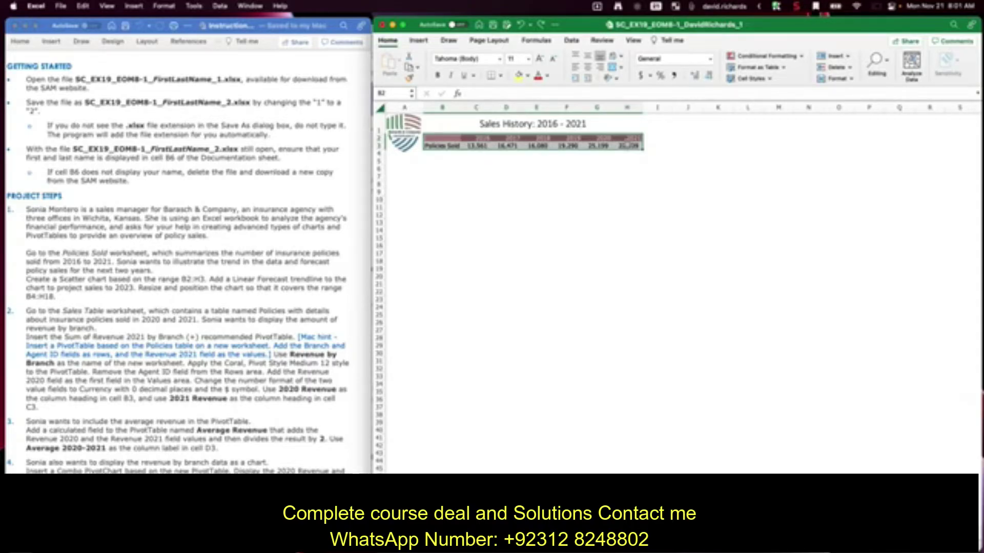
click(425, 43)
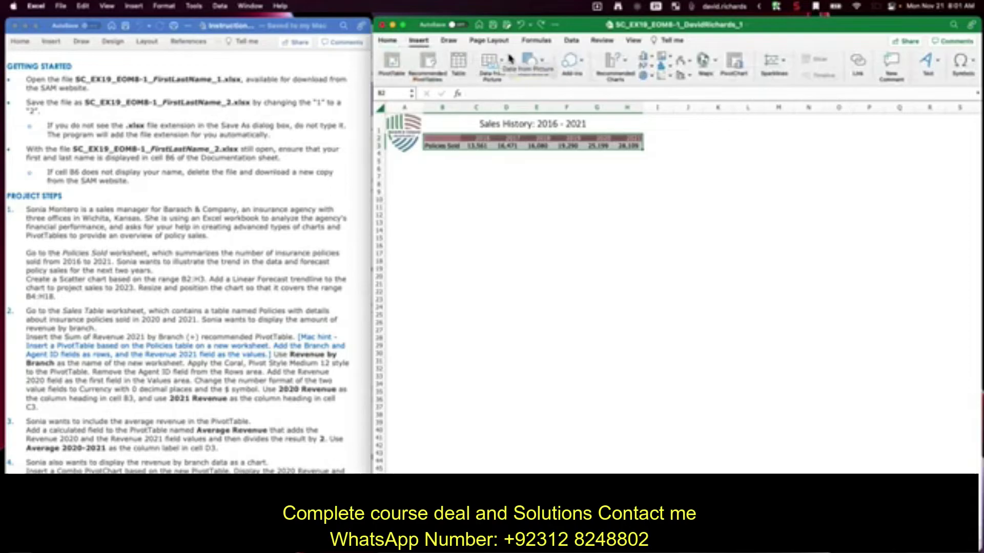
click(665, 78)
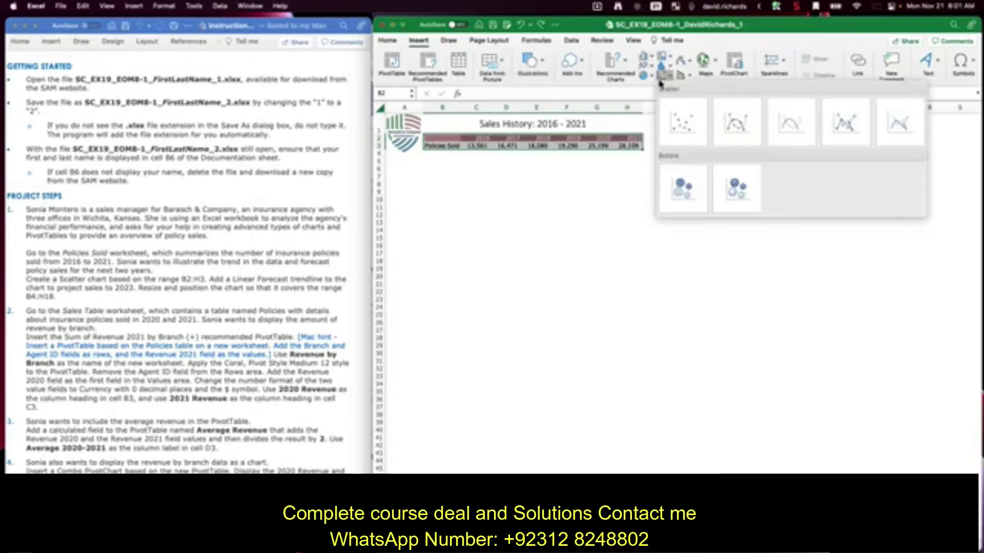
click(684, 128)
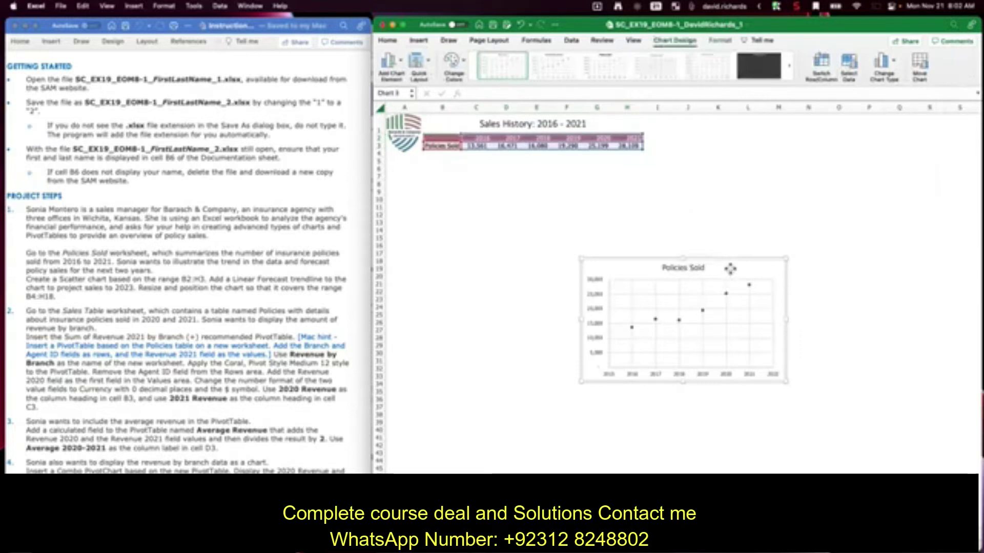
drag(732, 271, 543, 177)
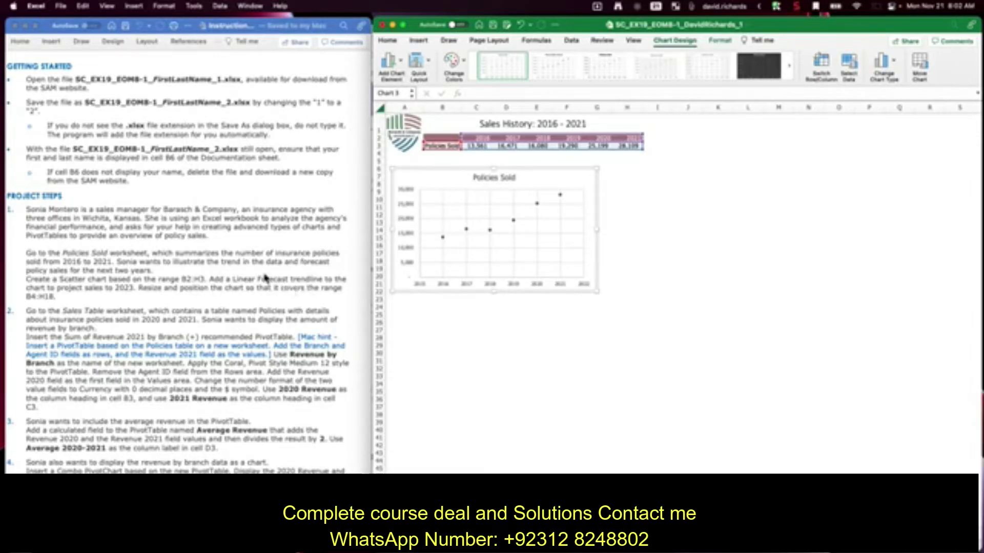
- Add a Linear Forecast trendline to the scatter chart to project sales to 2023
click(403, 63)
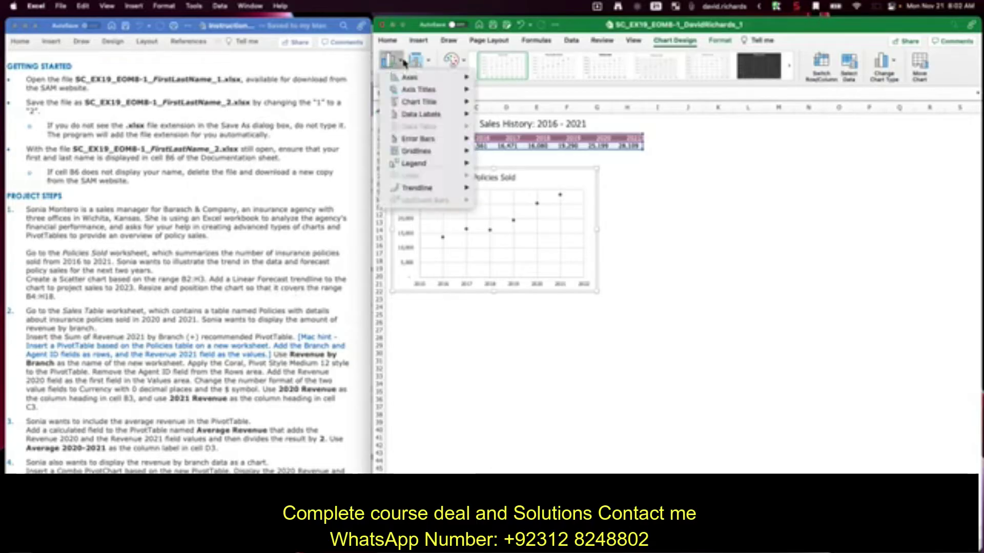
mouse_move(429, 189)
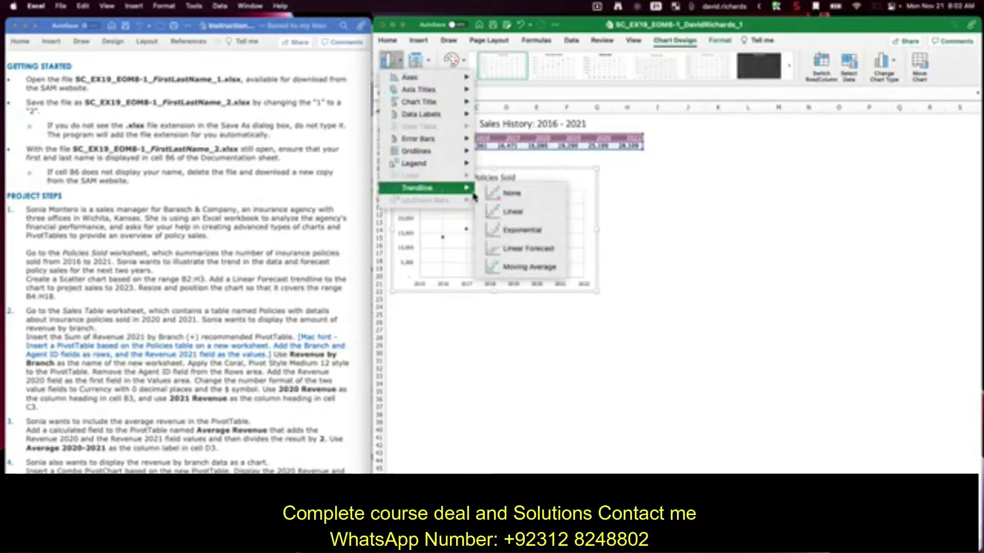
click(545, 256)
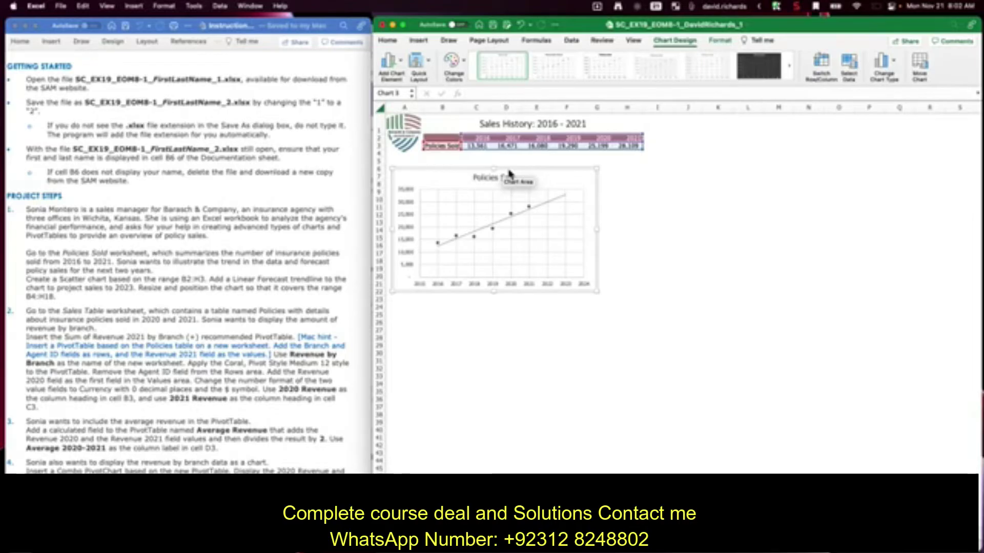
- Move and resize the scatter chart so that it covers the range B4:H18
drag(509, 174, 539, 158)
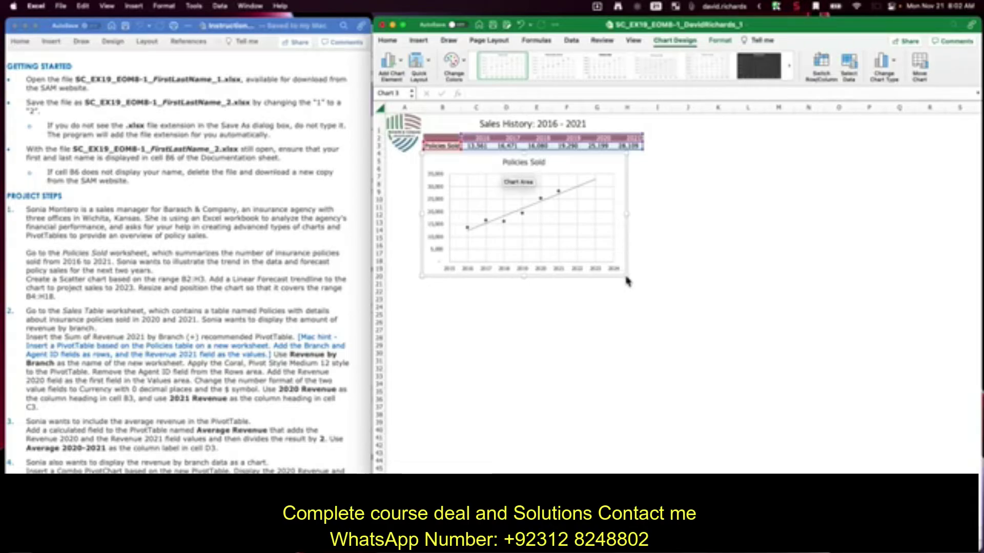
drag(627, 280, 642, 265)
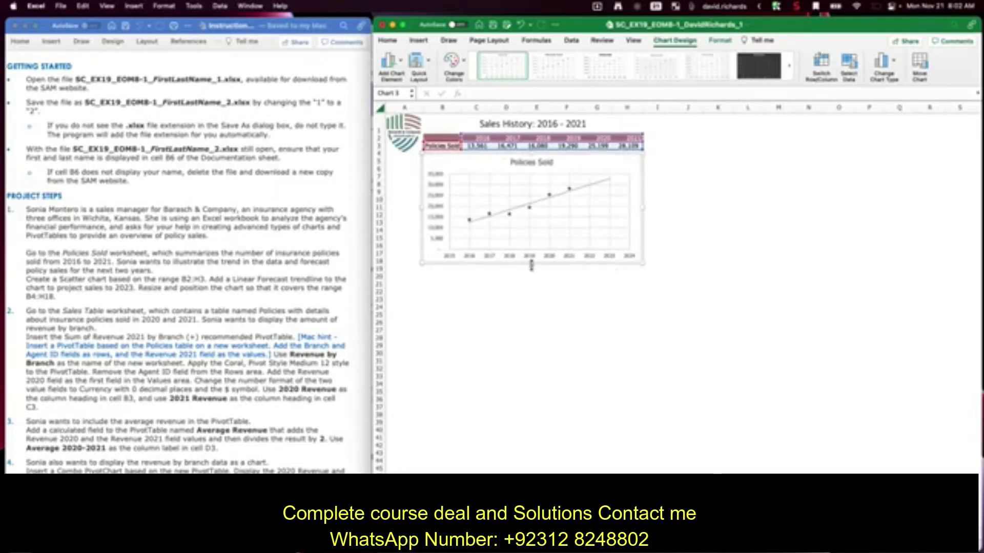
drag(532, 265, 531, 264)
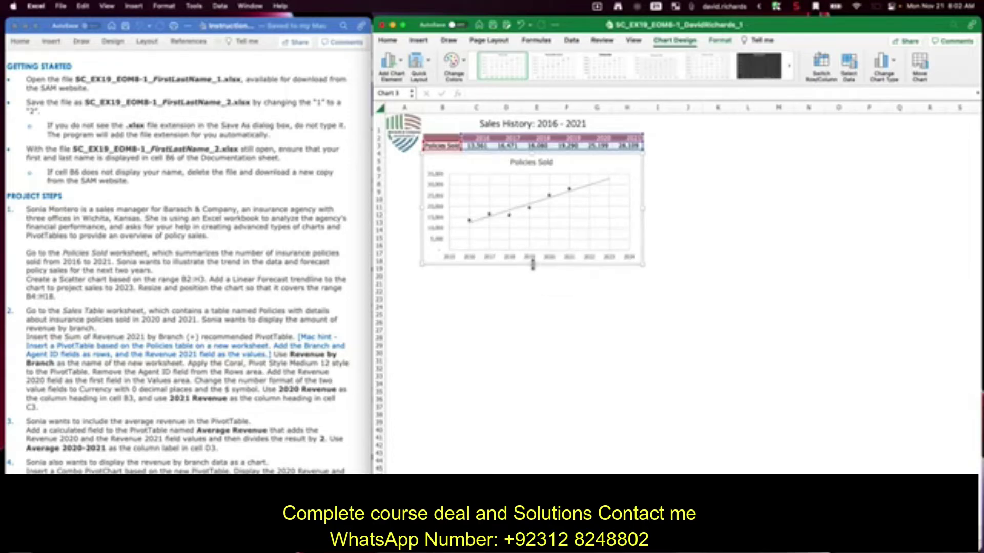
click(796, 7)
click(812, 23)
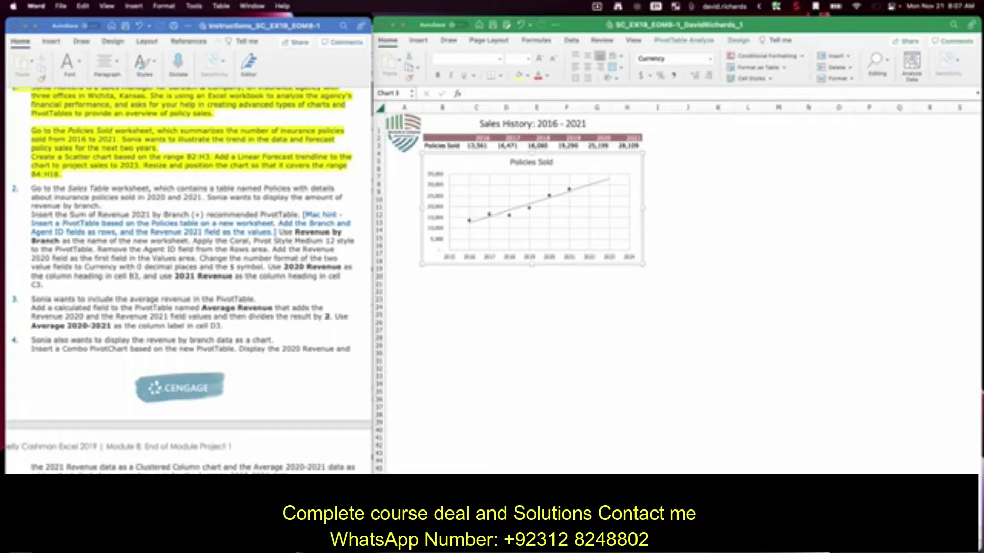
- Create a PivotTable on a new worksheet based on the Policies table in the Sales Table worksheet
click(513, 471)
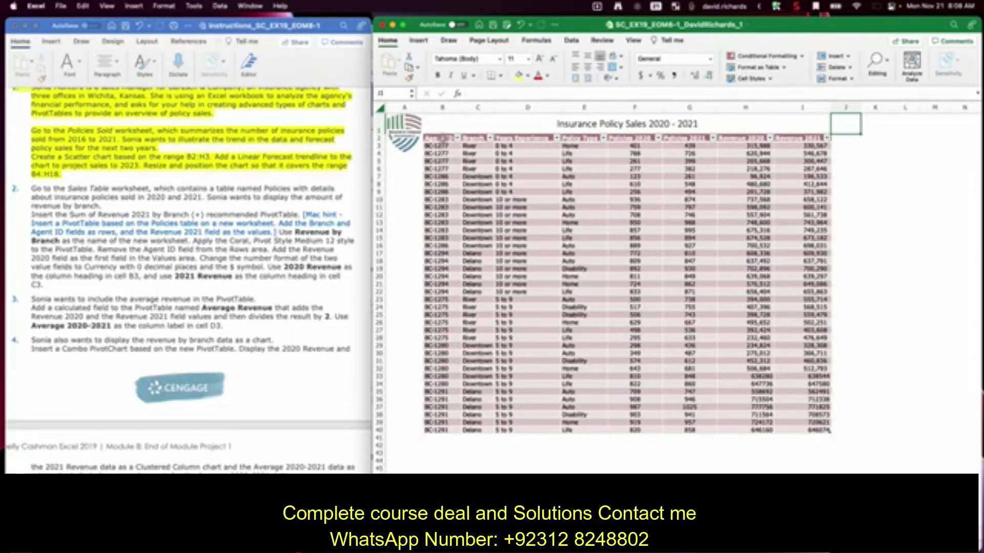
click(440, 138)
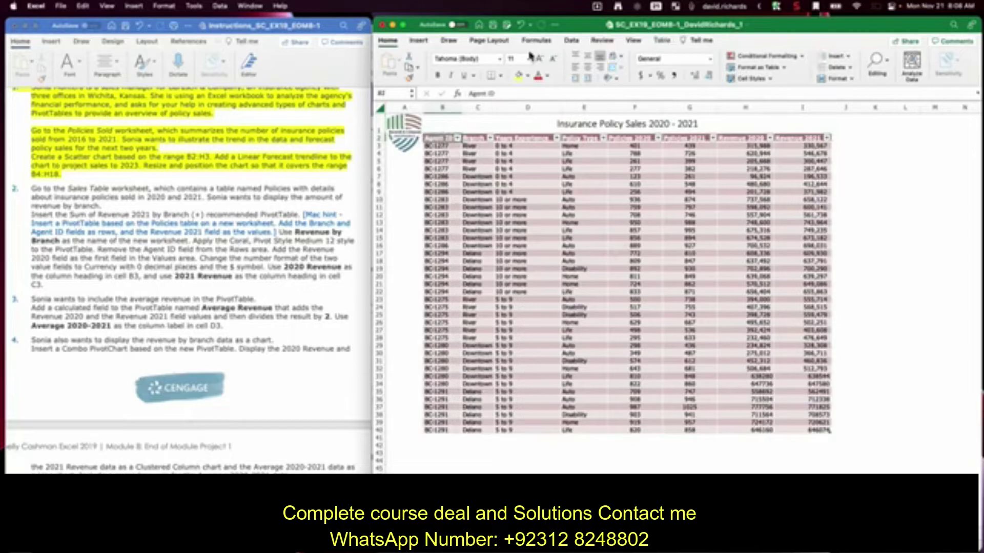
click(416, 43)
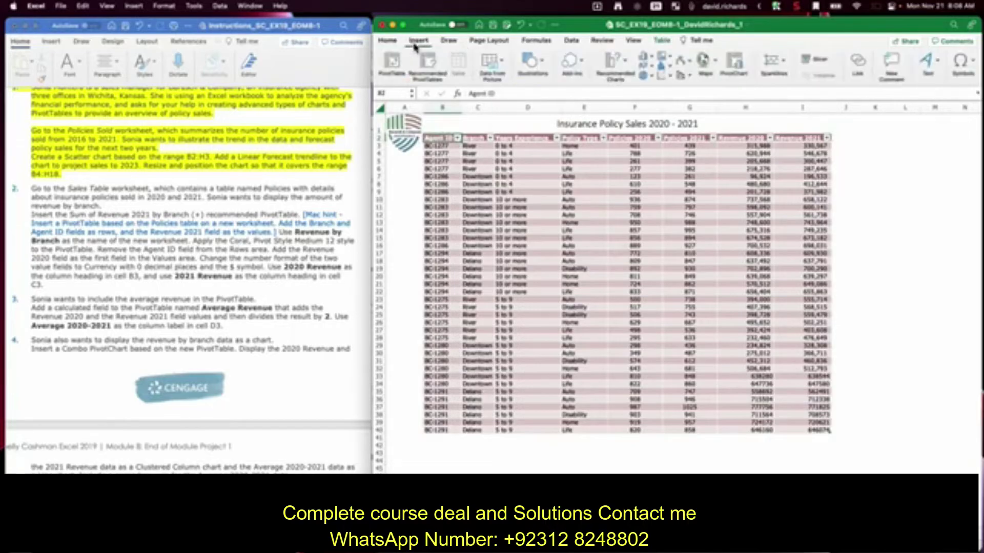
click(392, 63)
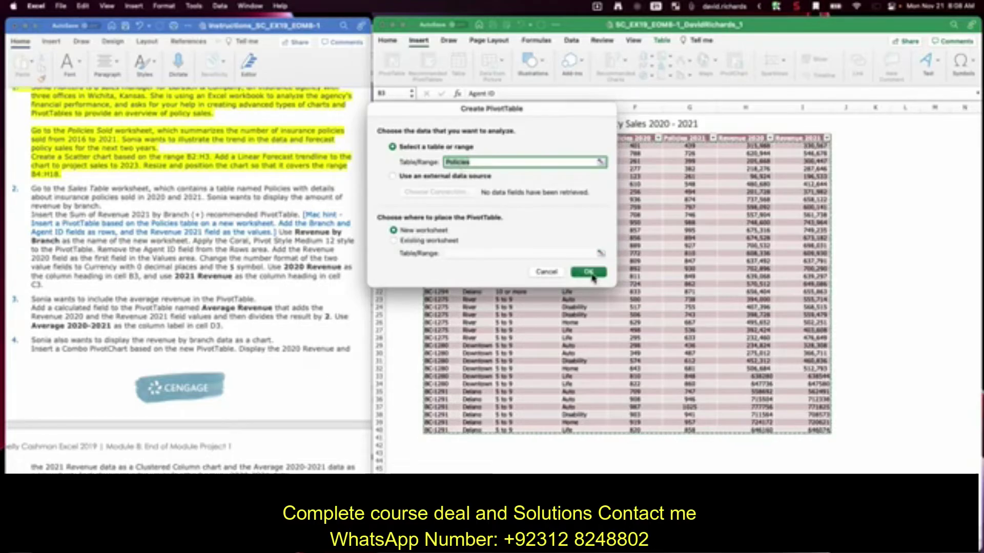
click(589, 272)
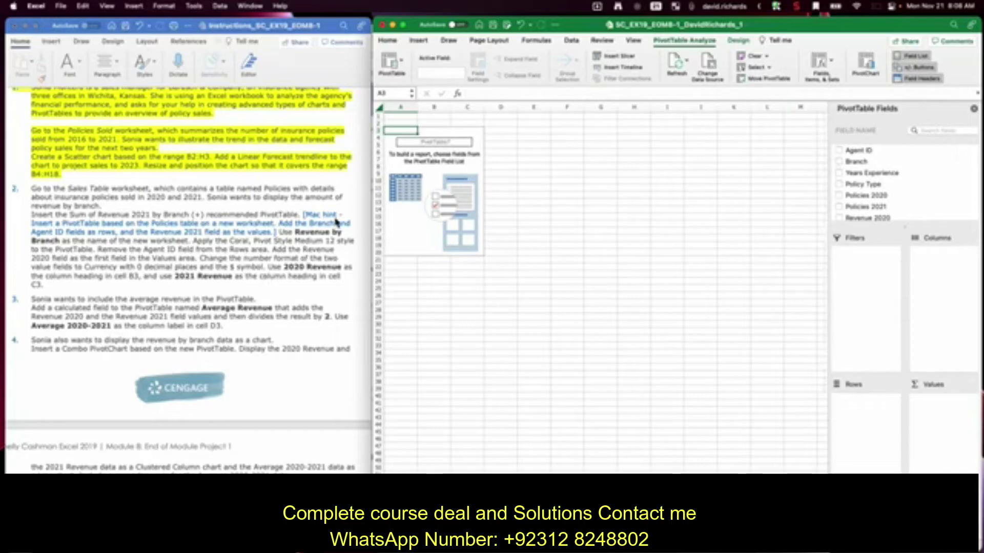
- Add Branch and Agent ID to the PivotTable's rows, and the count of Agent ID and sum of Revenue 2021 to its values
click(840, 162)
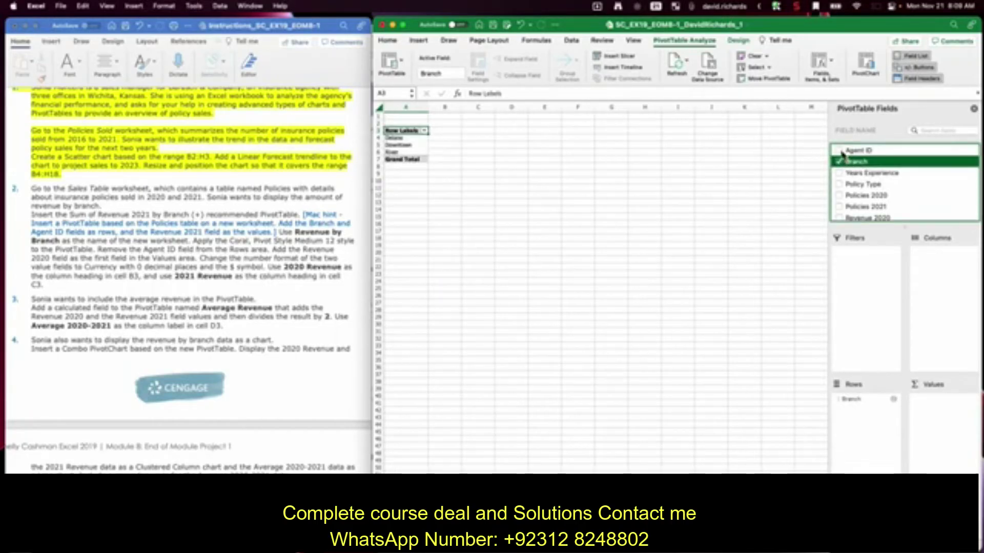
click(840, 150)
drag(856, 150, 874, 420)
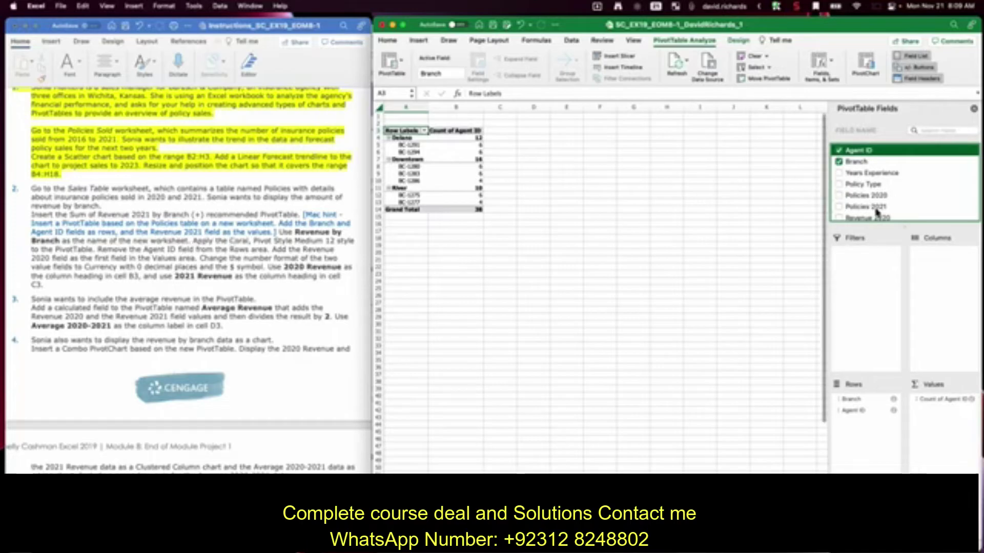
scroll(877, 211, down, 2)
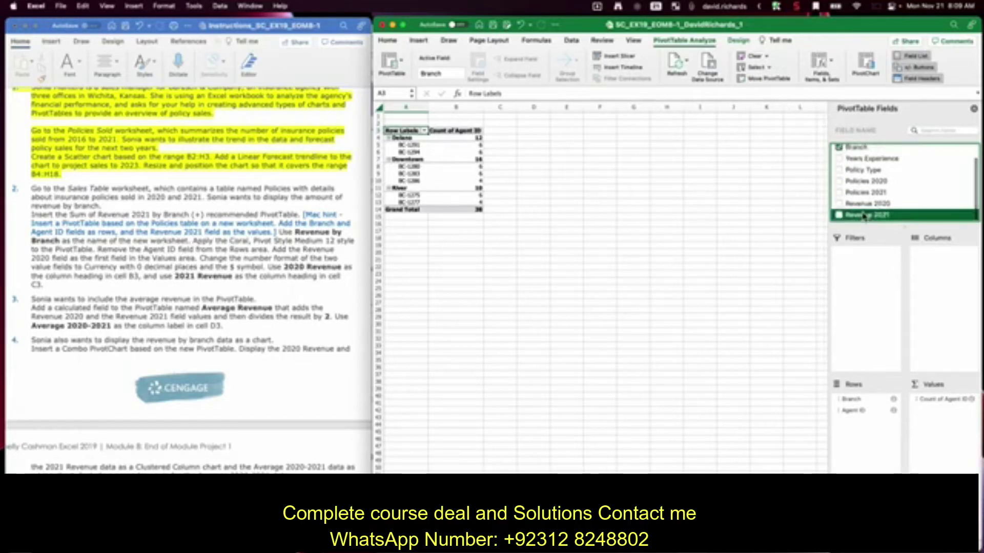
drag(865, 216, 942, 410)
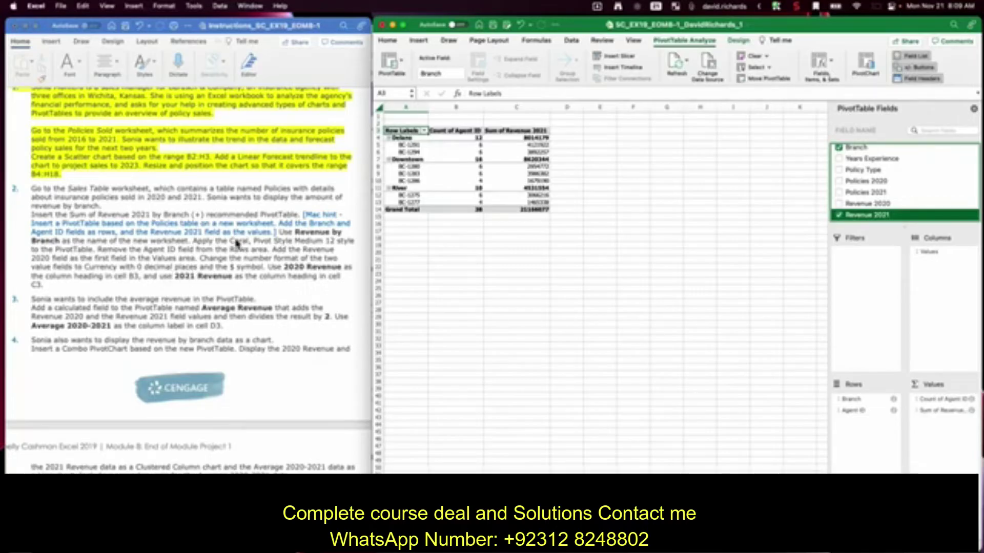
- Highlight the finished part of instruction 2 in yellow in the Word document, up to the Mac hint about the PivotTable fields
click(283, 225)
drag(278, 232, 16, 190)
click(66, 71)
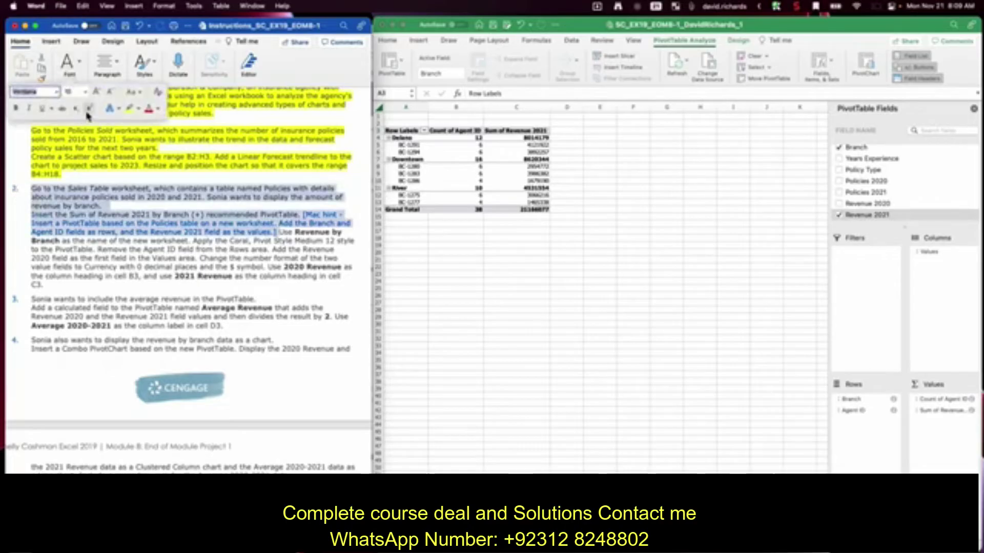
click(128, 109)
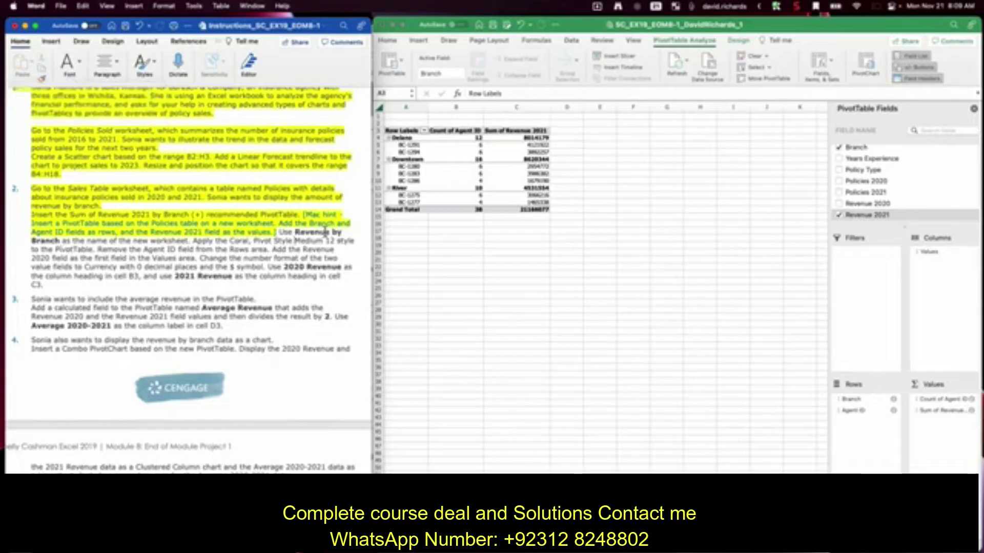
- Copy the name Revenue by Branch from the Word instructions and rename the new PivotTable worksheet with it in Excel
drag(296, 233, 60, 240)
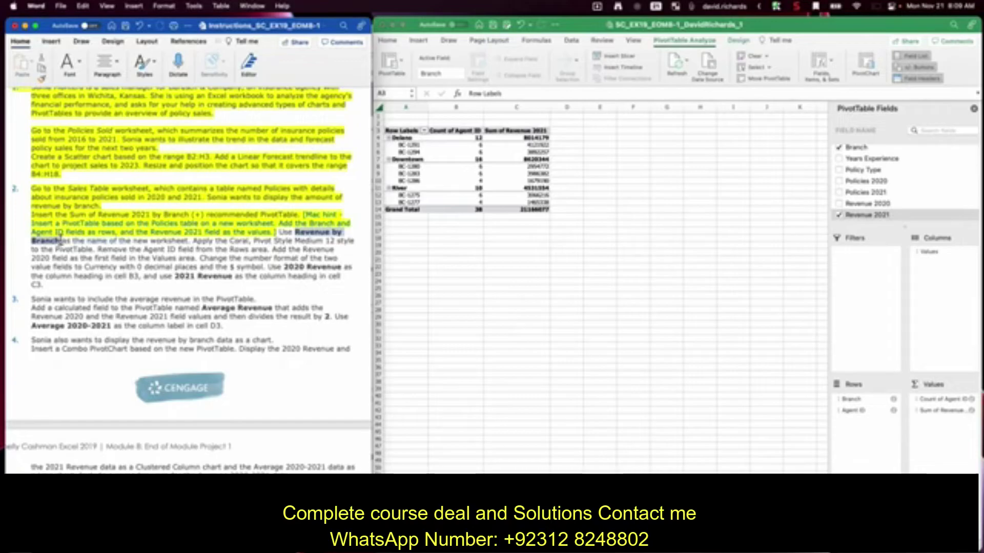
key(super+c)
right_click(587, 473)
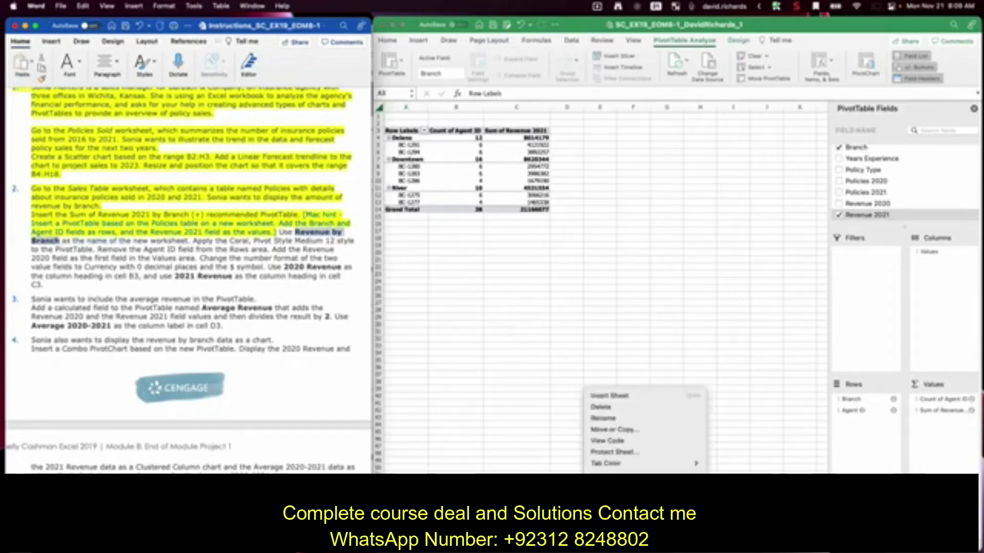
click(629, 419)
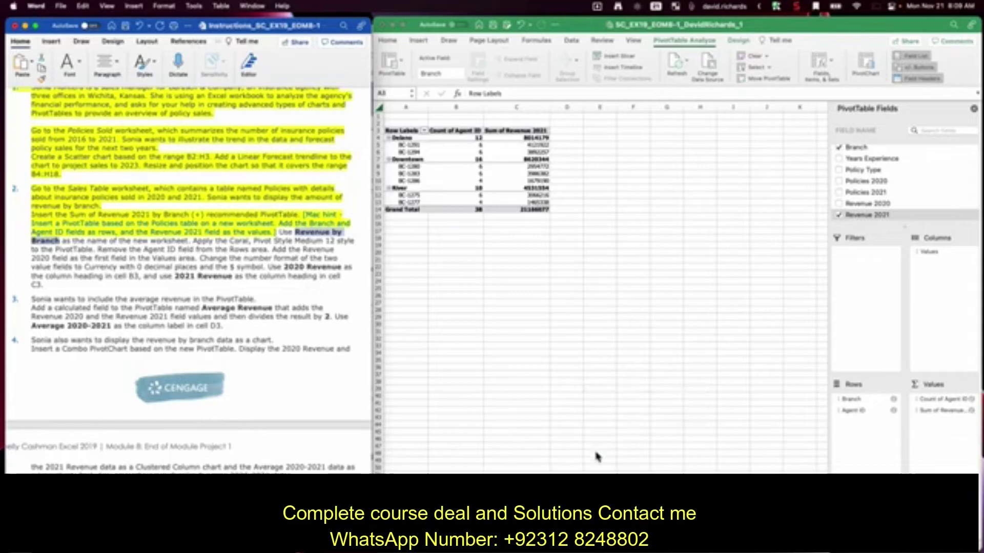
key(super+v)
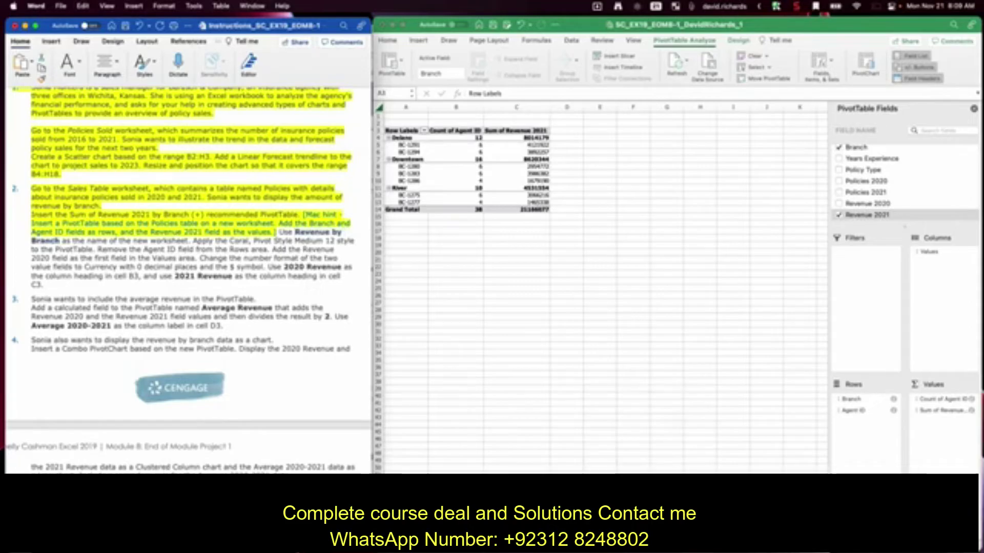
key(super+Tab)
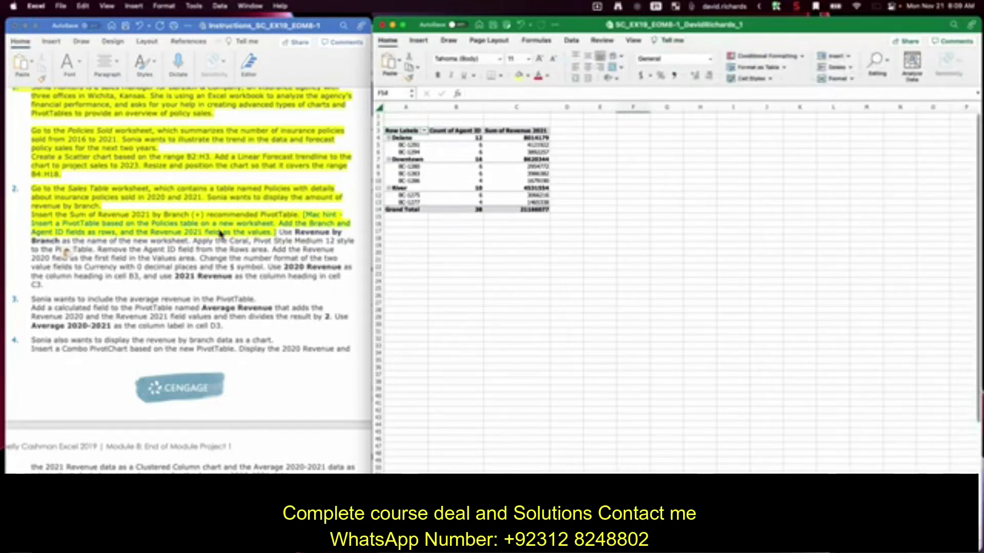
- Apply the Coral, Pivot Style Medium 12 style to the PivotTable
click(205, 240)
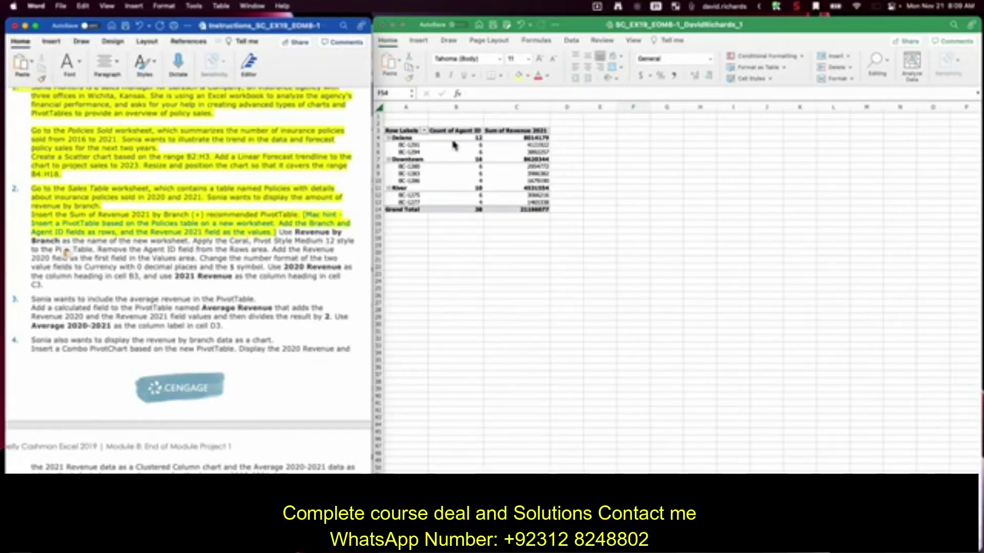
click(404, 144)
click(402, 145)
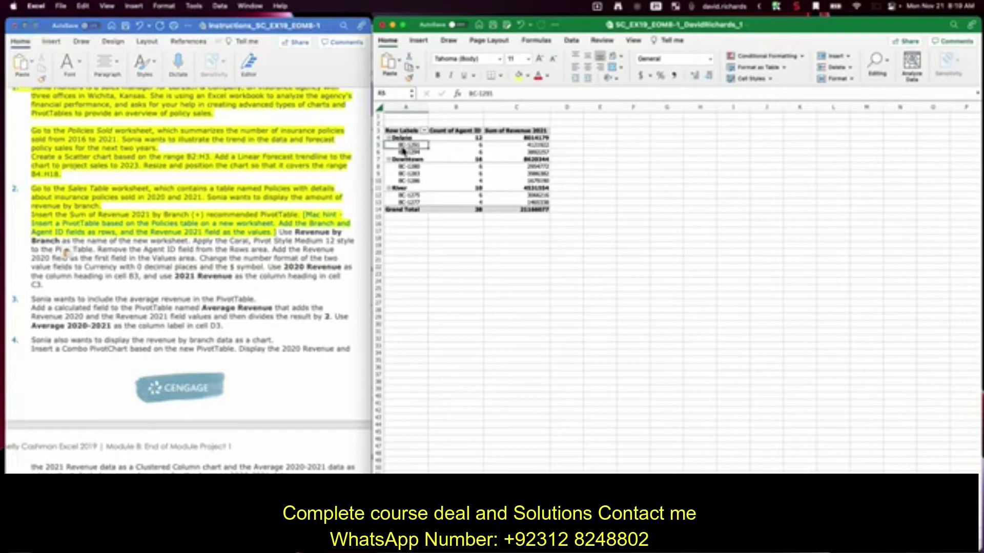
click(684, 41)
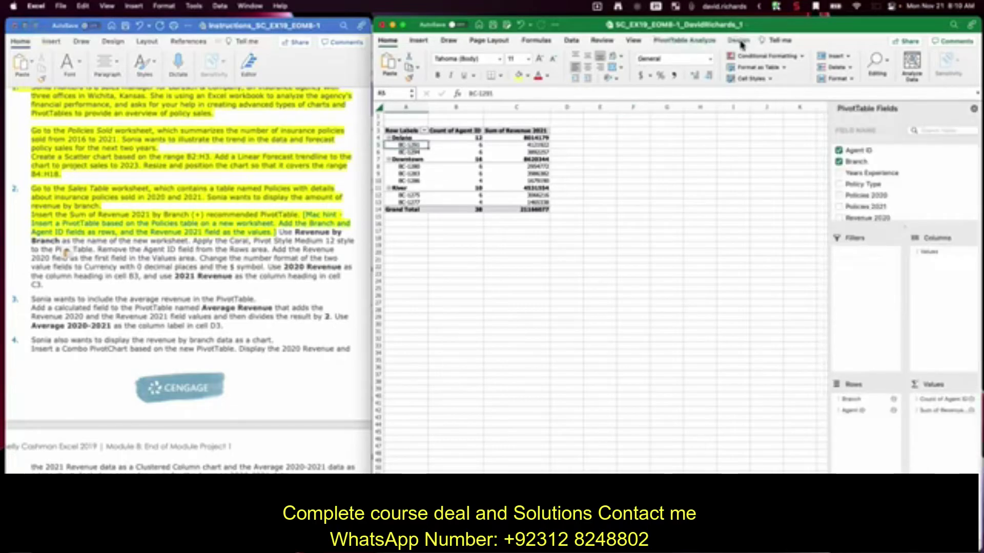
click(739, 41)
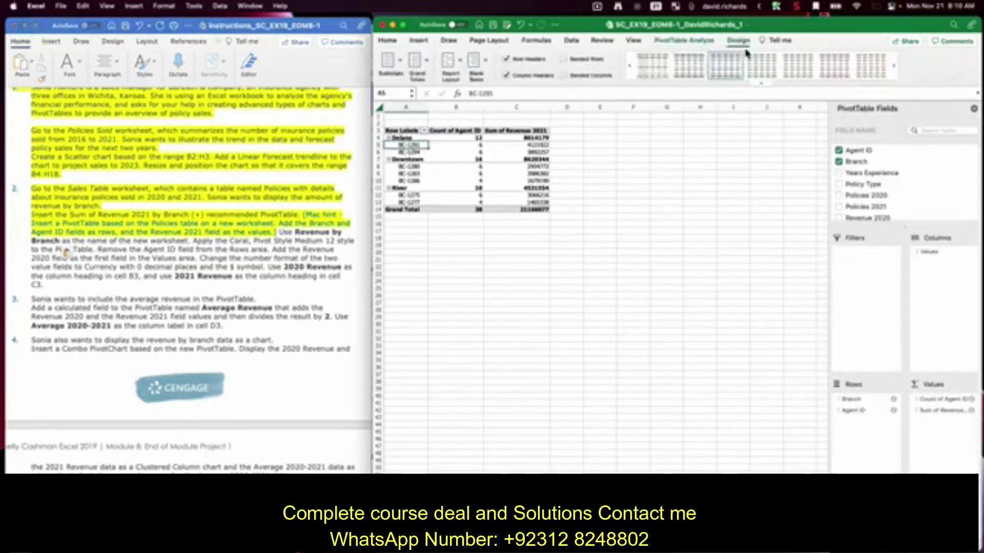
click(762, 84)
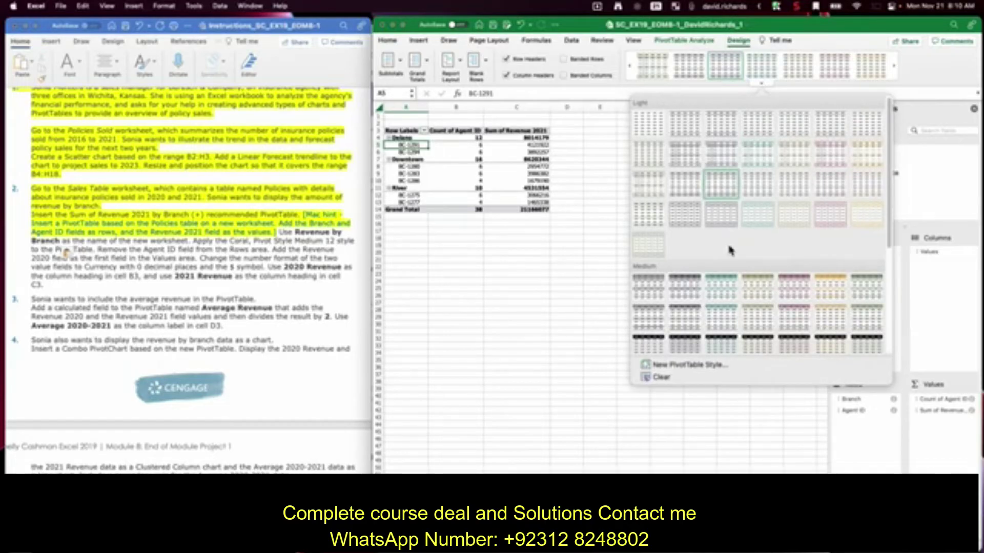
click(793, 322)
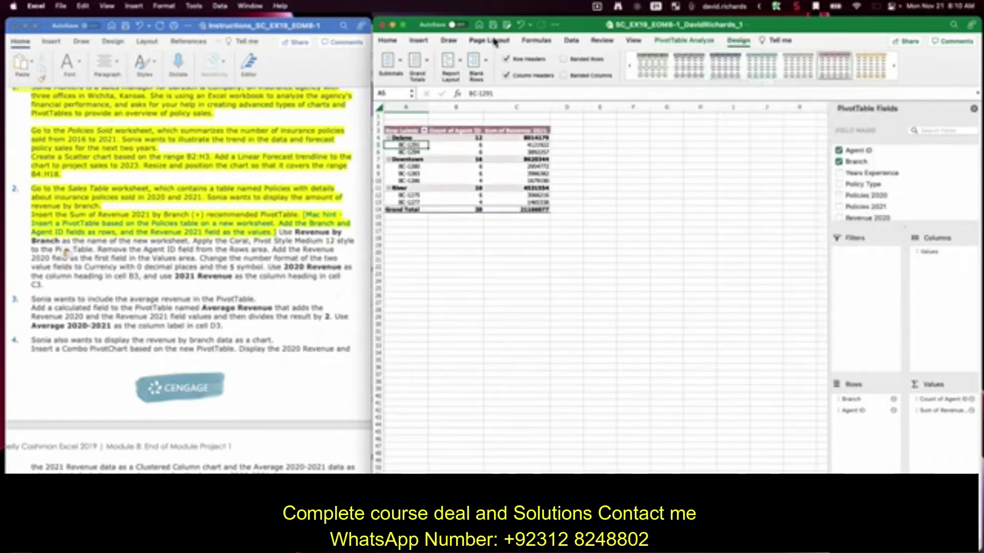
click(796, 7)
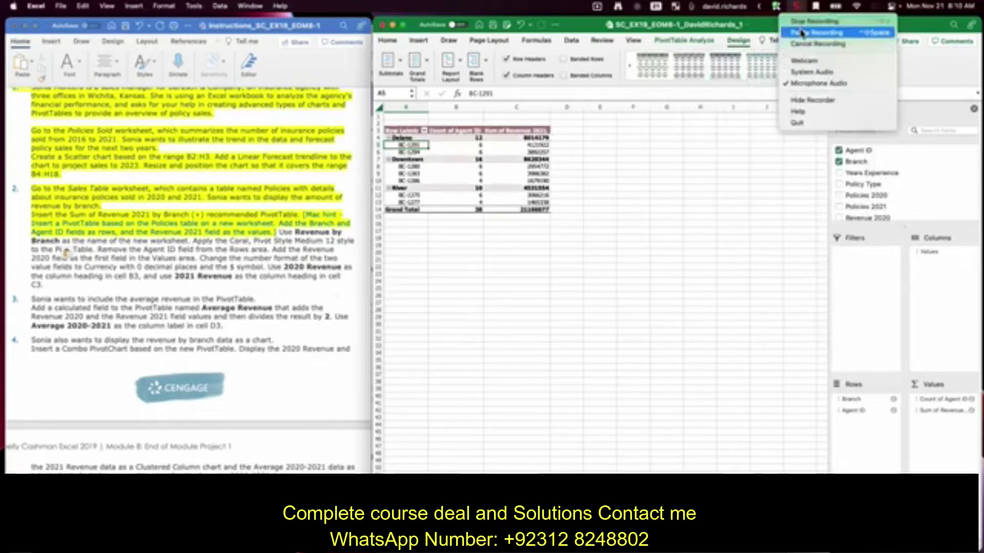
click(802, 33)
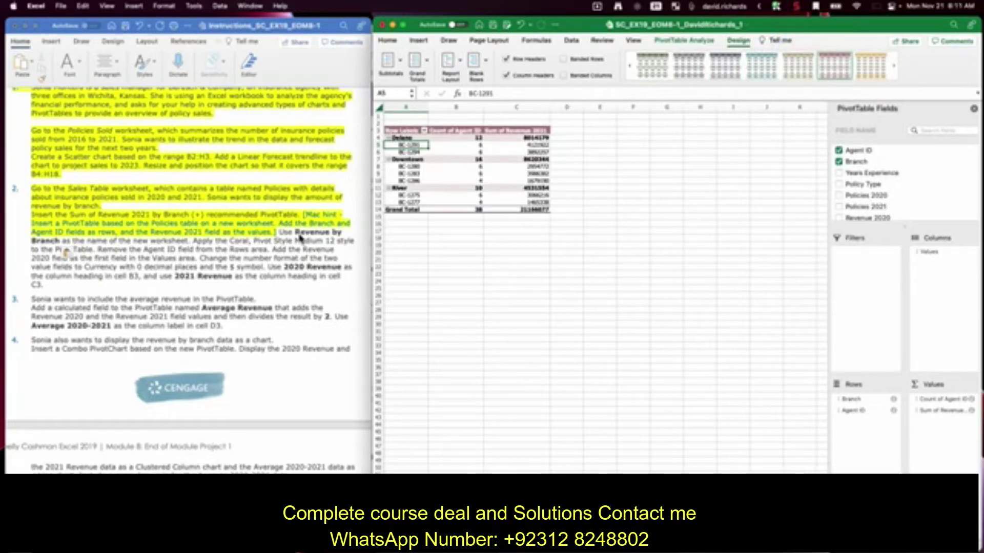
- Highlight the instructions about the worksheet name and the Coral PivotTable style in yellow in the Word document
click(293, 231)
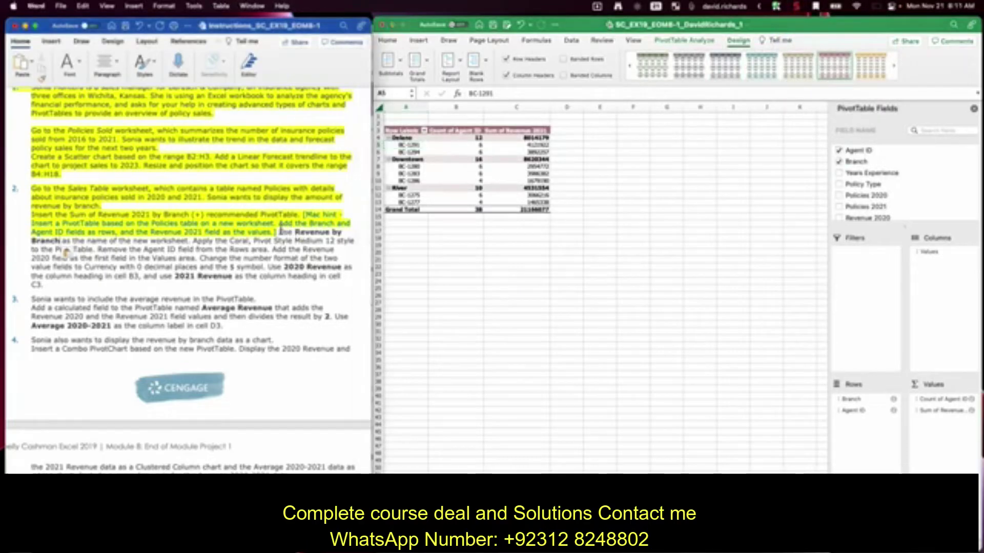
drag(281, 232, 95, 249)
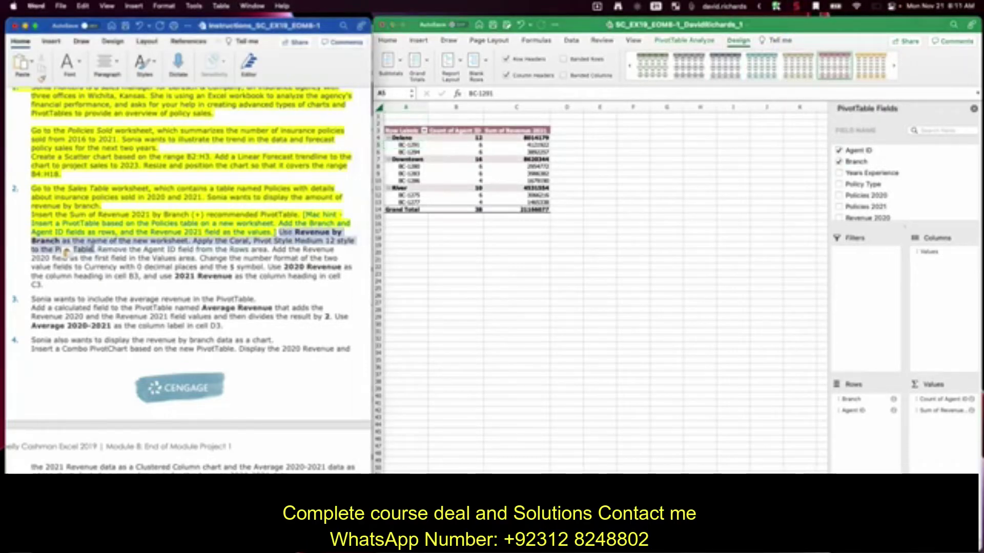
click(69, 64)
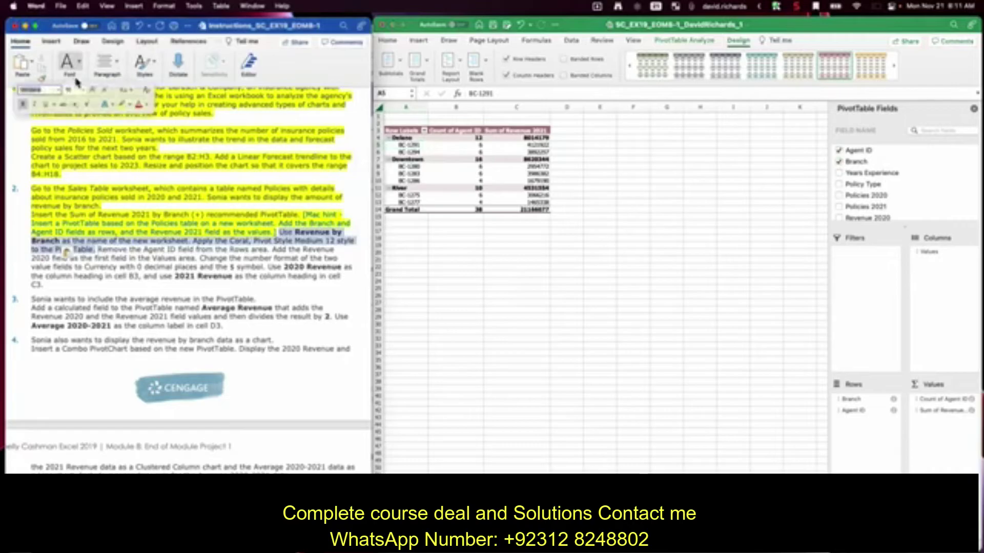
click(130, 110)
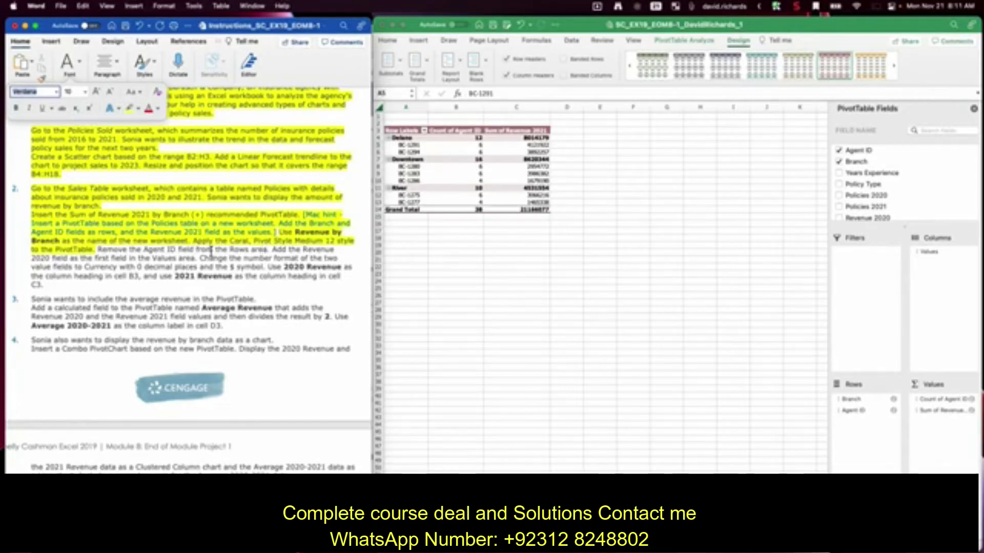
- Remove the Agent ID field from the PivotTable's Rows area in Excel
drag(268, 250, 98, 250)
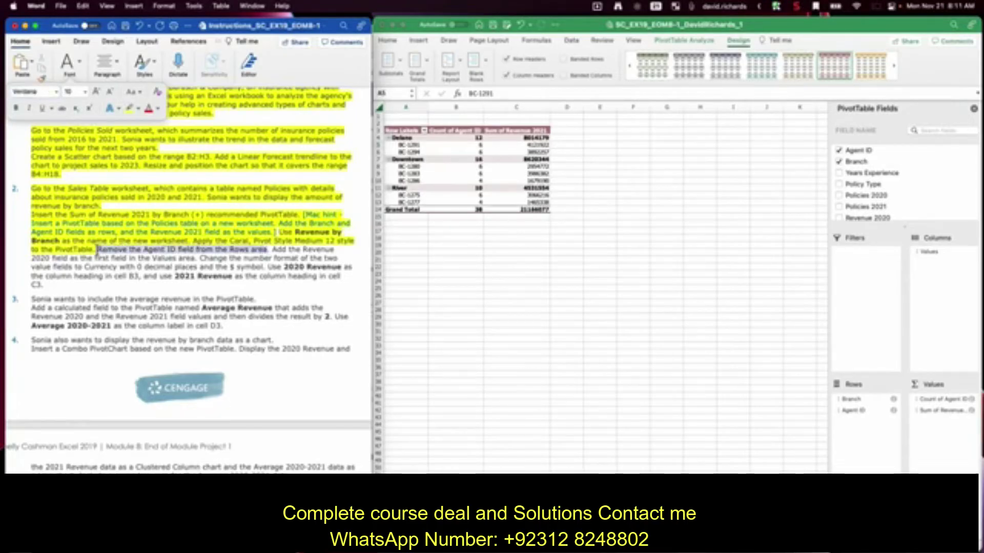
click(853, 413)
click(852, 411)
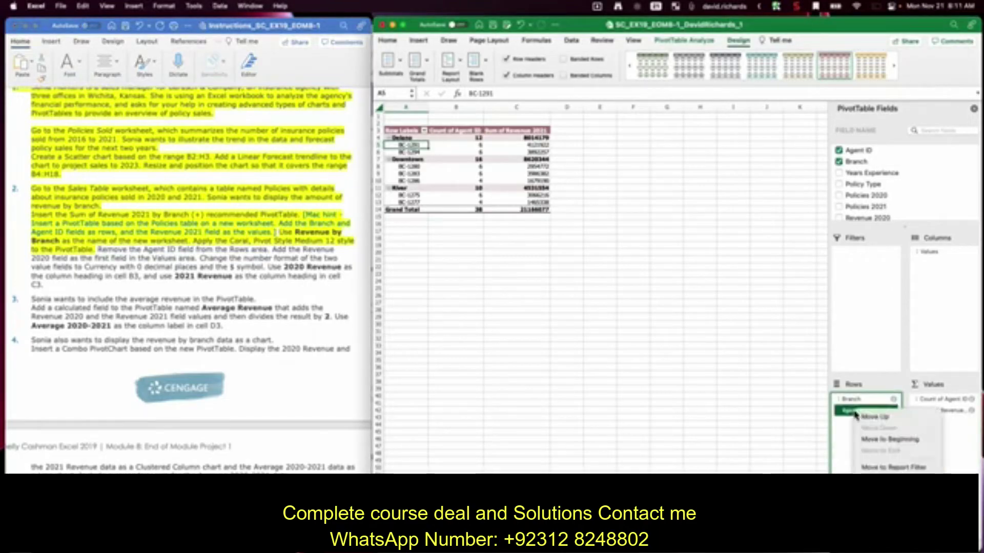
click(886, 505)
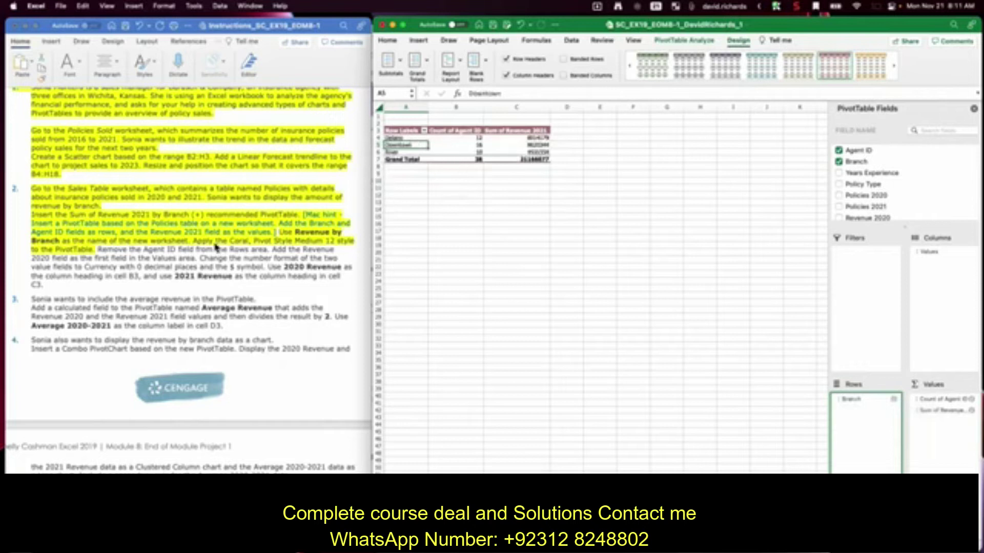
- Add the Revenue 2020 field to the PivotTable's Values area, ahead of Revenue 2021
click(97, 250)
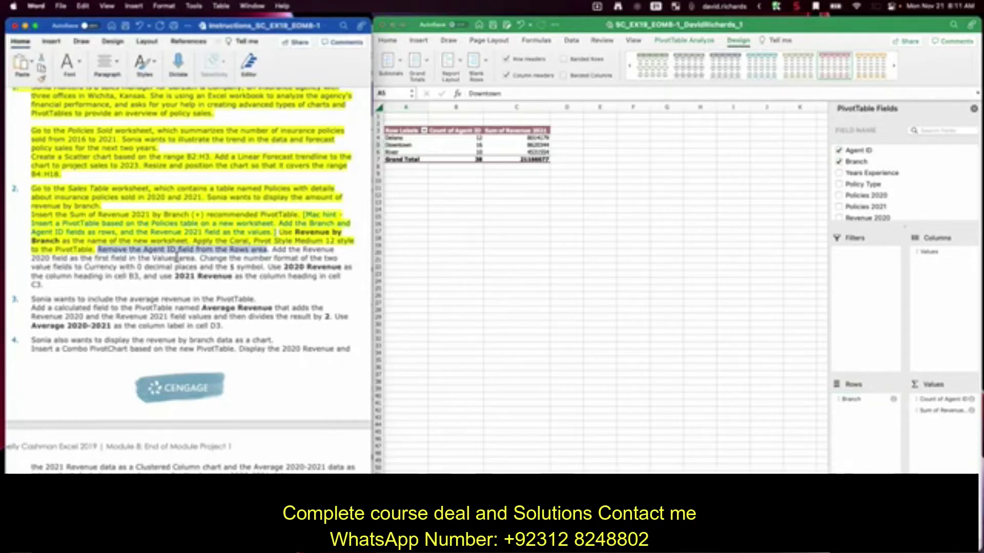
scroll(853, 203, down, 1)
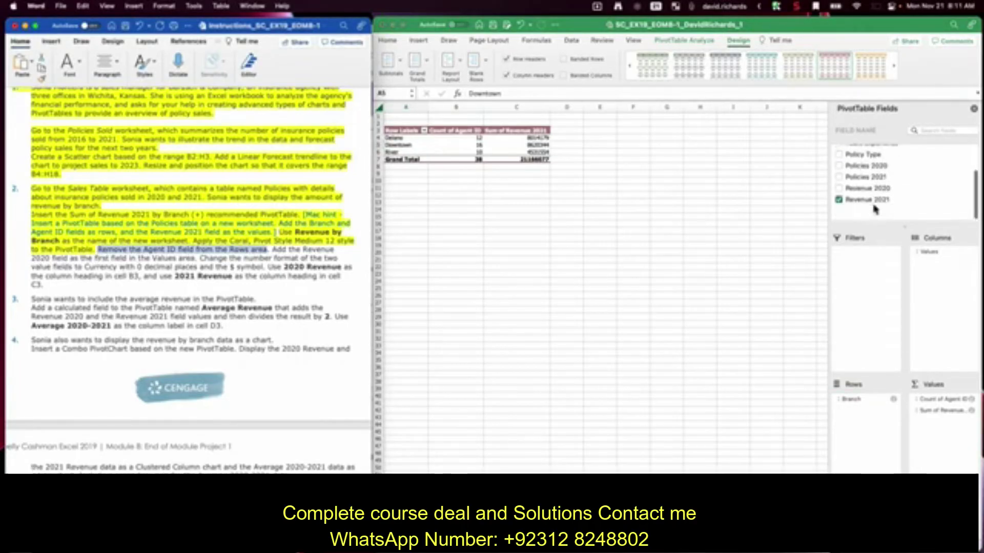
drag(848, 202, 946, 409)
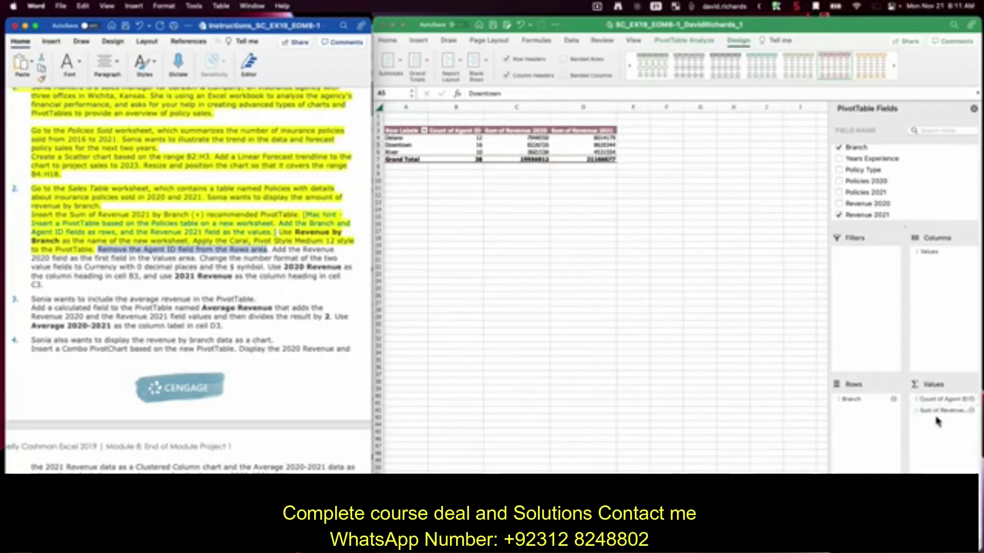
drag(873, 205, 947, 410)
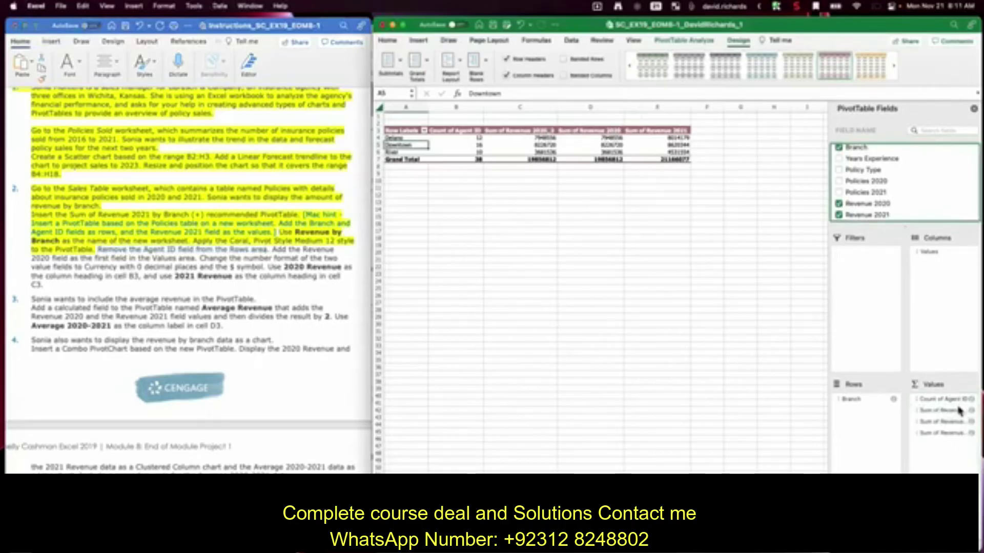
- Remove the duplicate Sum of Revenue 2020 and the Count of Agent ID from the PivotTable's Values area
right_click(946, 419)
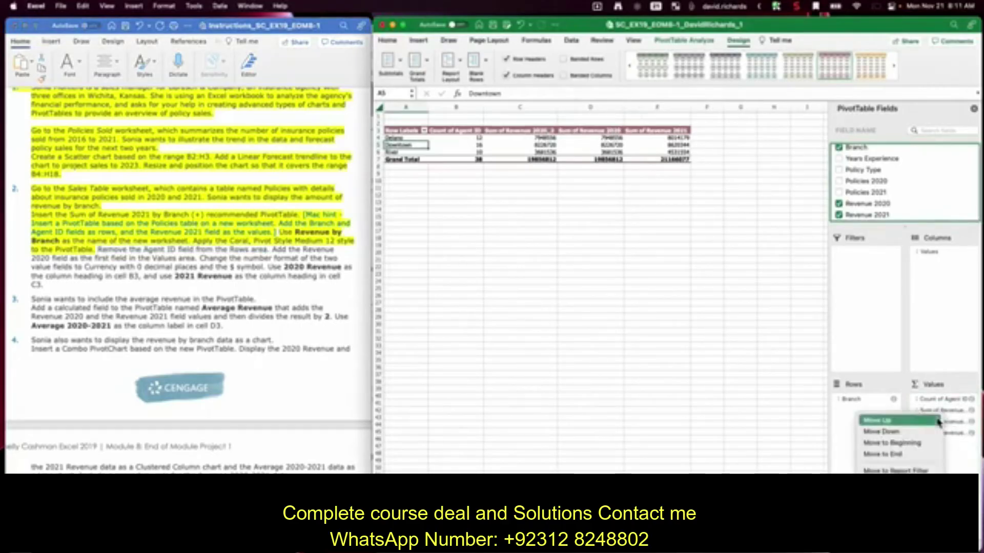
click(886, 505)
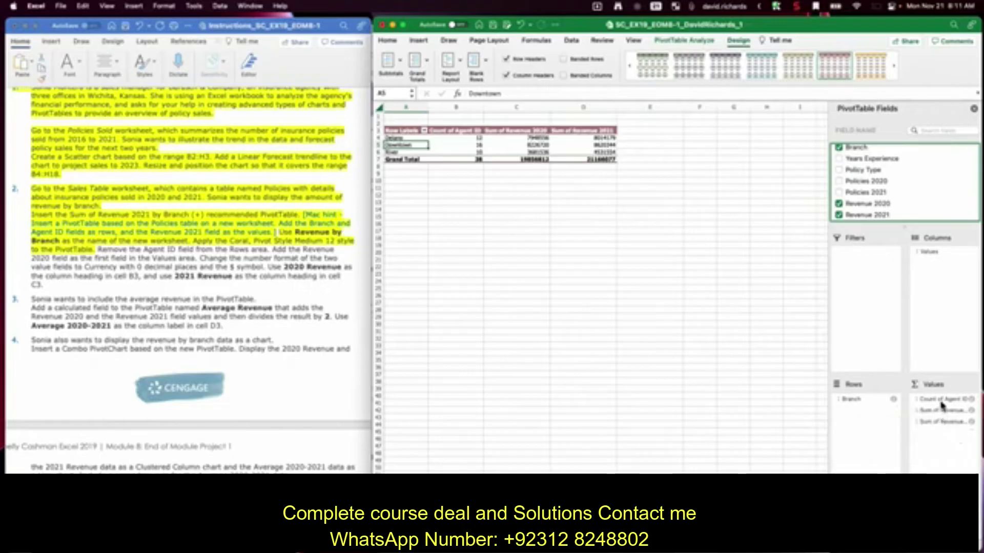
right_click(942, 405)
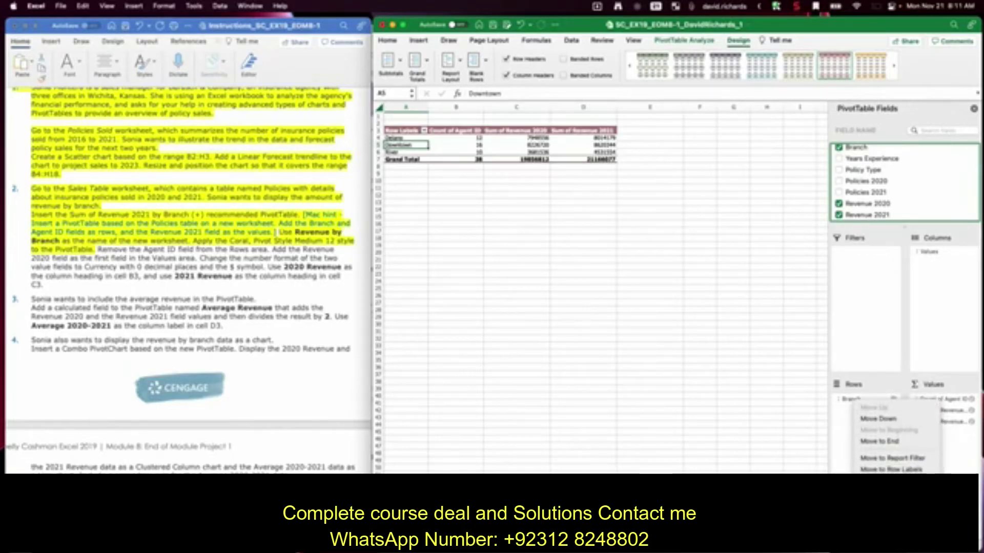
click(887, 506)
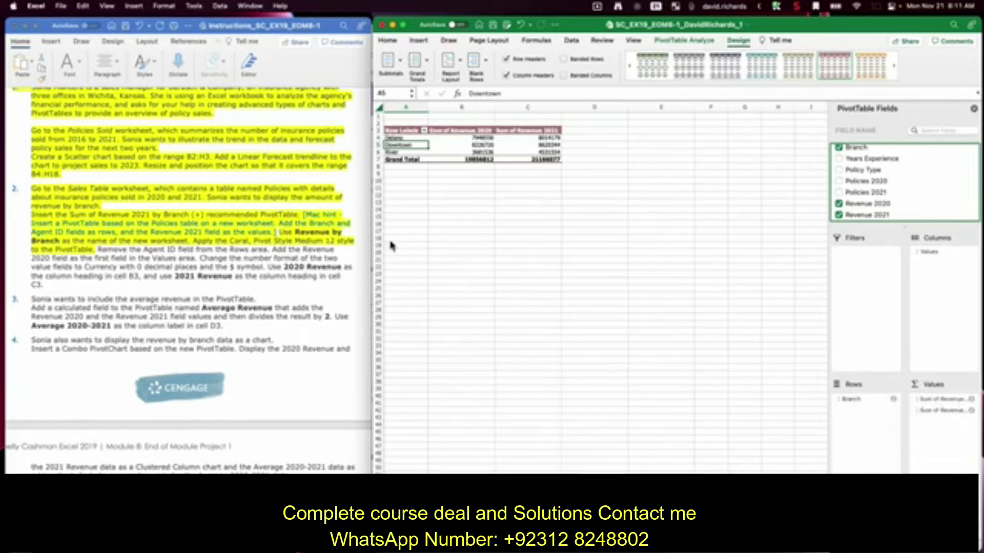
- Highlight the instructions about removing Agent ID and adding Revenue 2020 in yellow in the Word document
drag(268, 250, 204, 259)
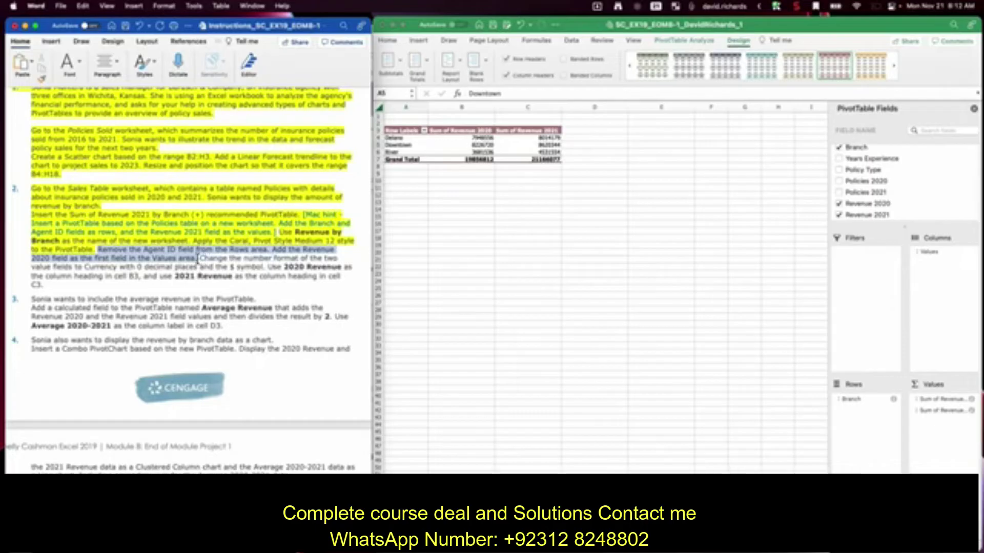
click(68, 66)
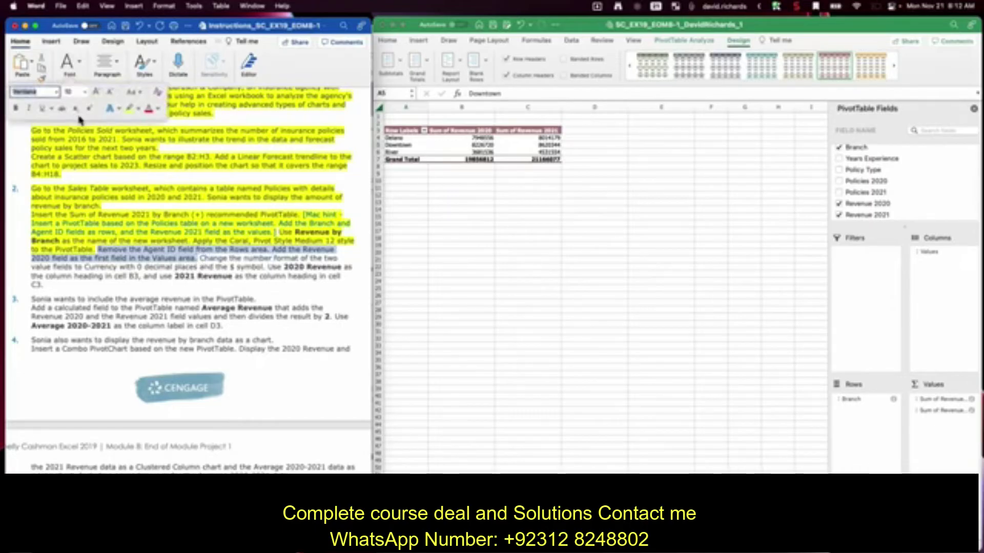
click(131, 113)
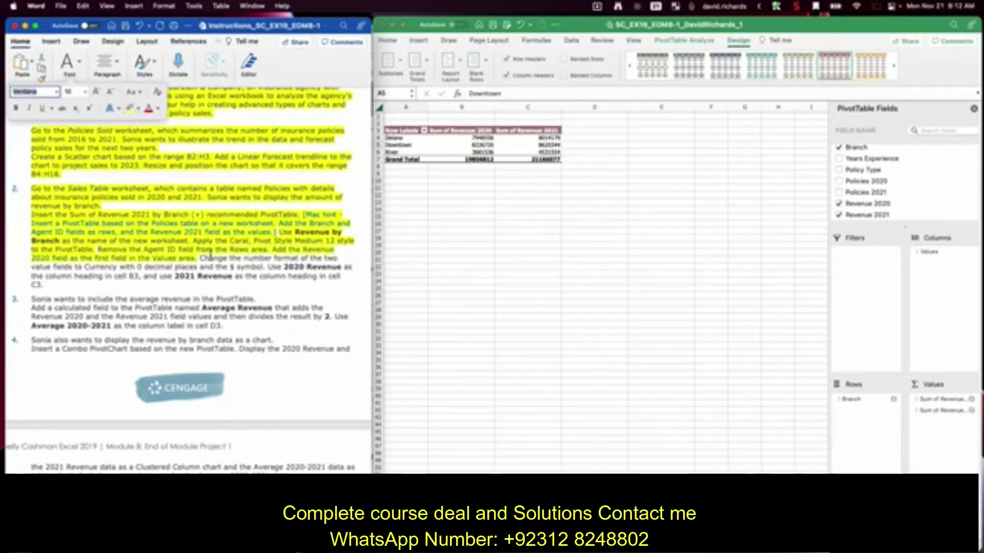
- In the Excel PivotTable, format the Sum of Revenue 2020 value field as Currency with 0 decimal places and the $ symbol
click(221, 268)
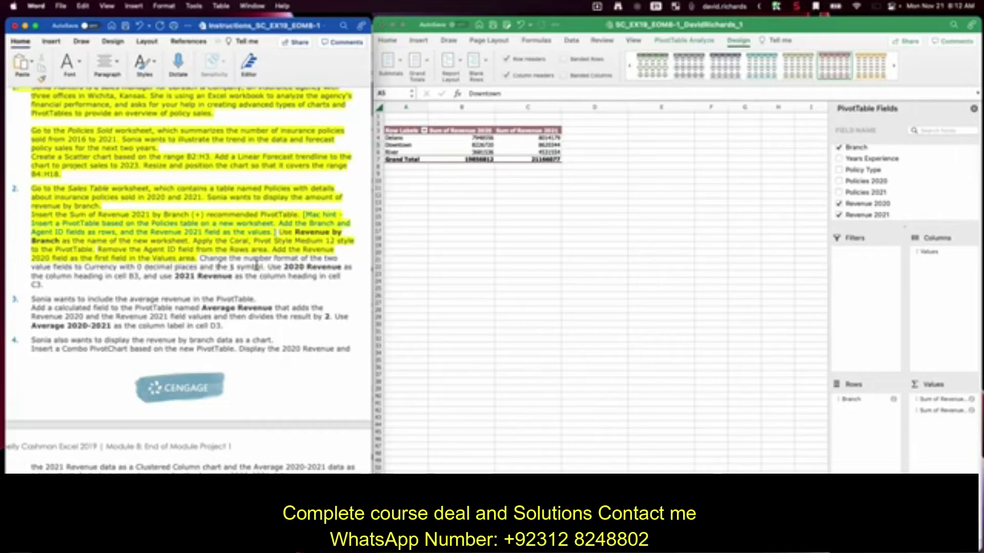
click(942, 405)
click(942, 405)
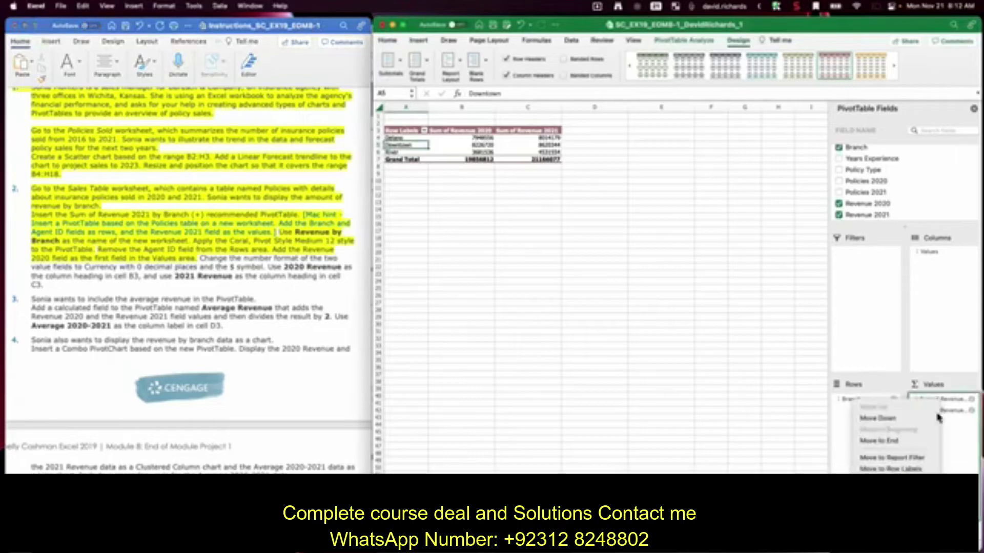
click(892, 492)
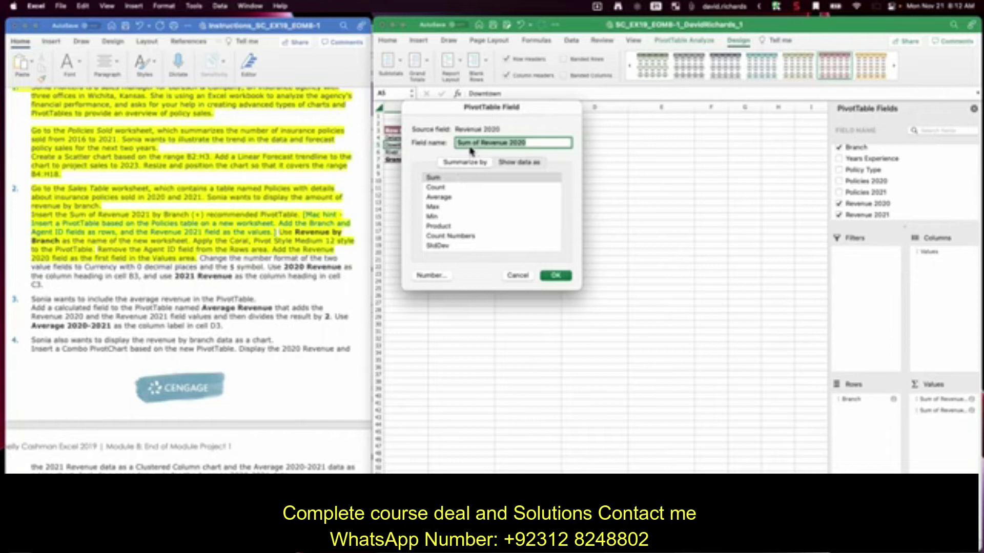
click(433, 276)
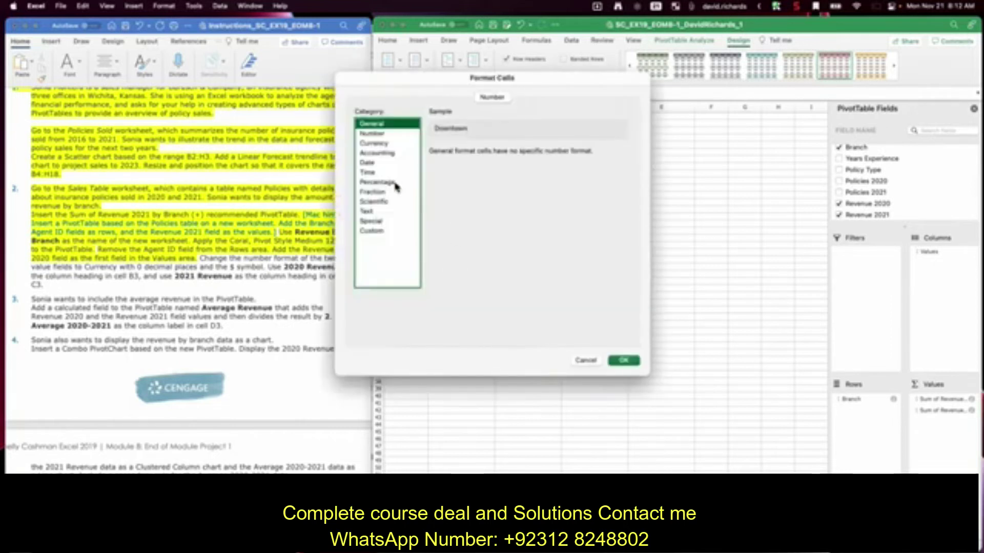
click(381, 144)
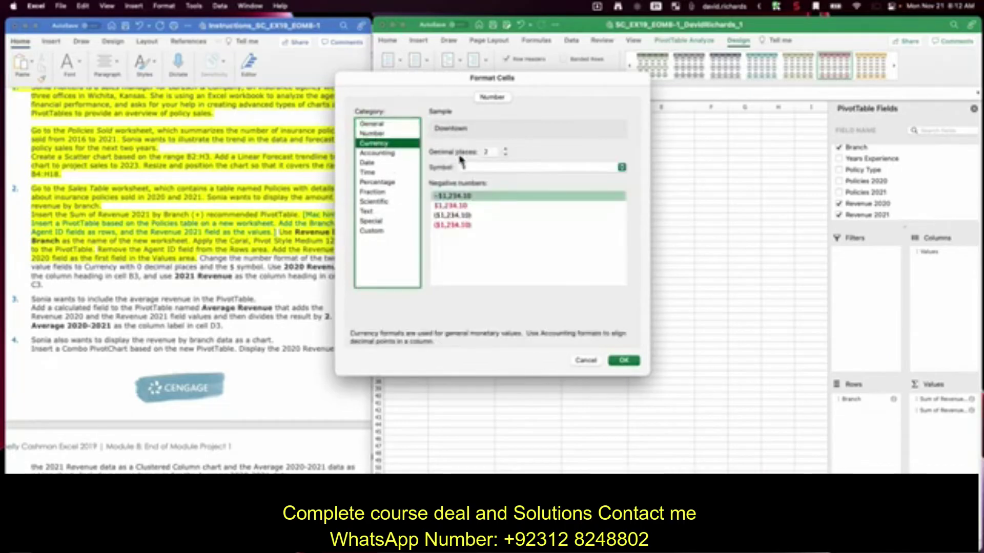
click(506, 155)
click(505, 154)
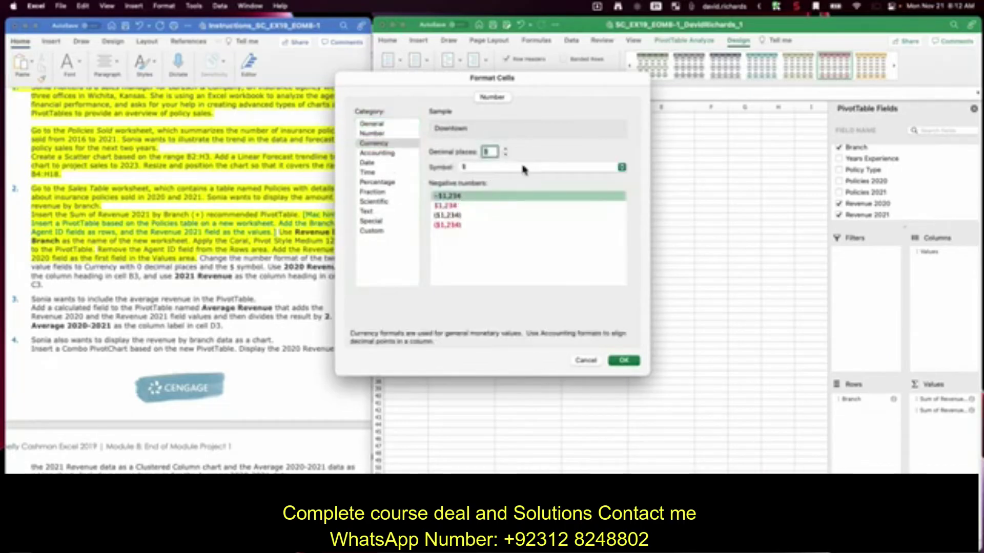
click(625, 363)
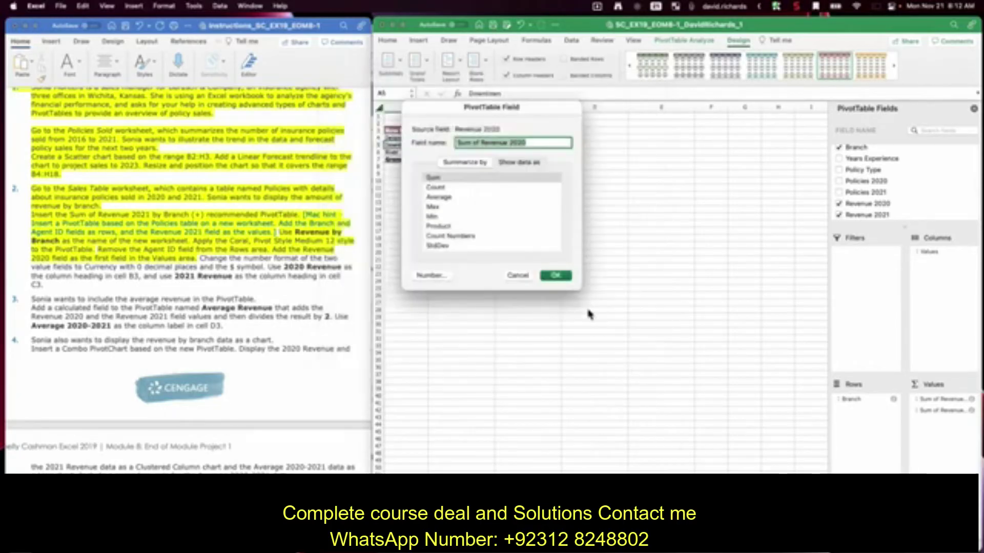
click(556, 277)
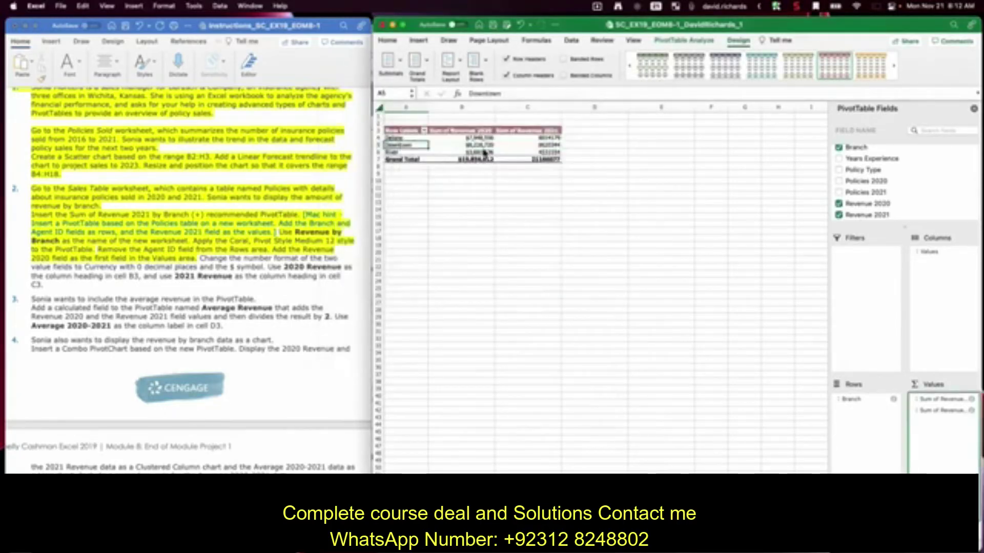
click(937, 411)
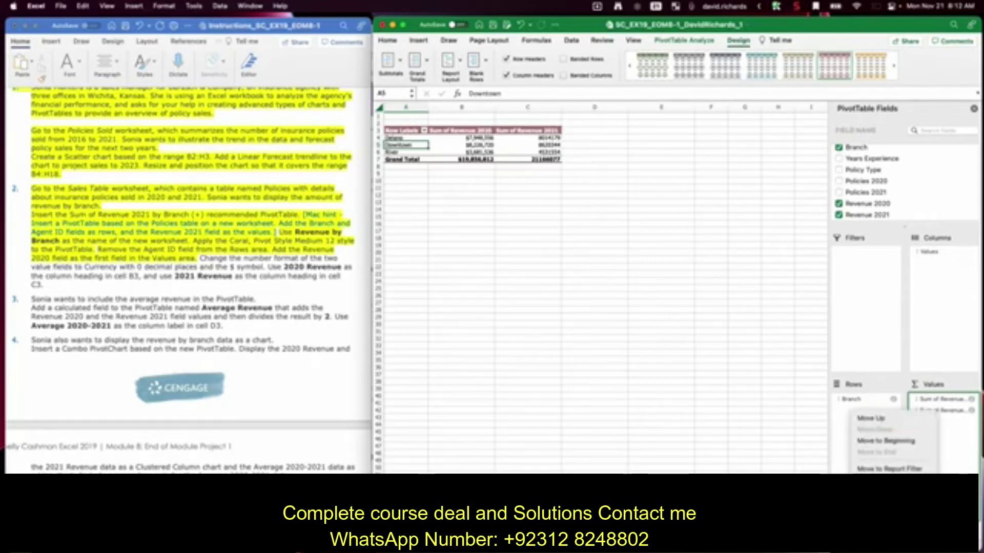
click(887, 505)
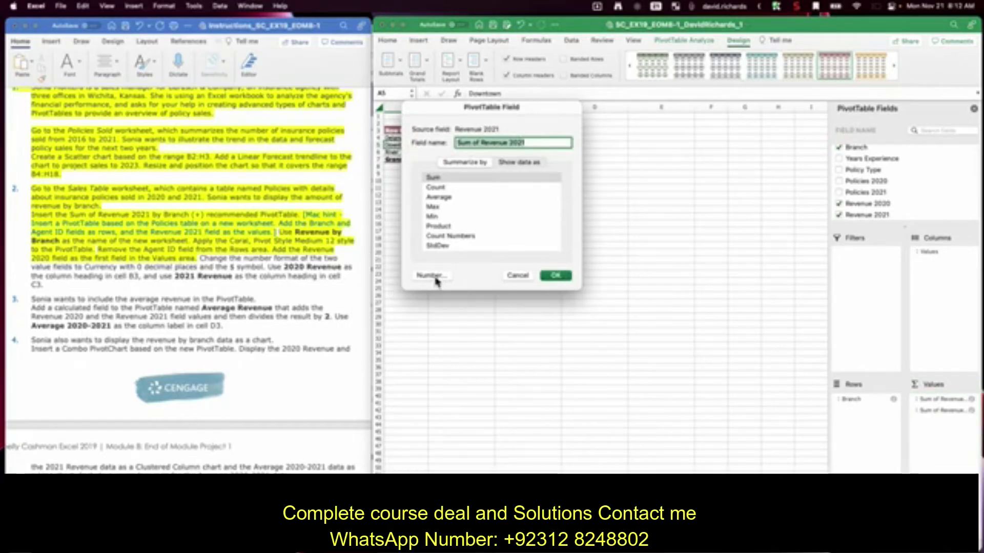
click(522, 276)
click(952, 411)
right_click(952, 412)
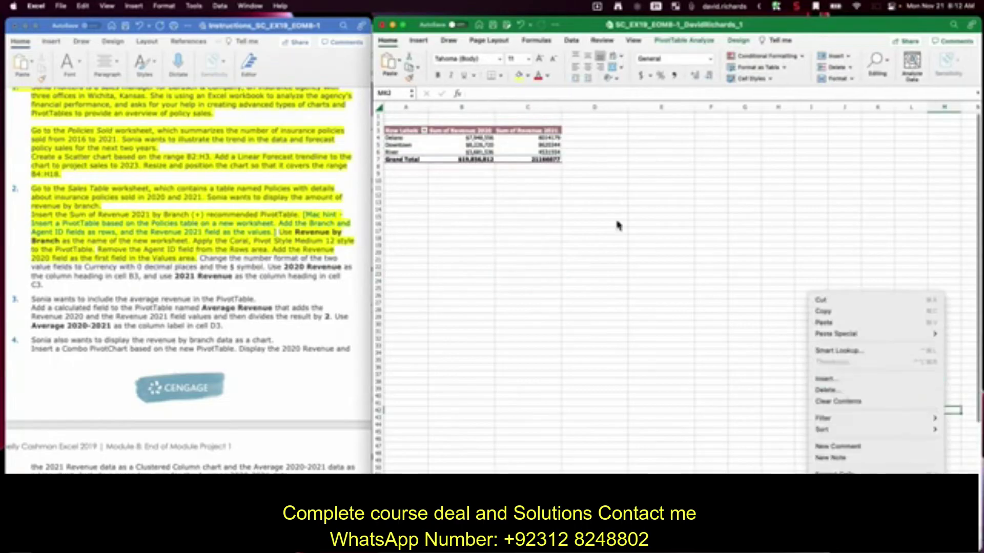
click(453, 139)
click(408, 138)
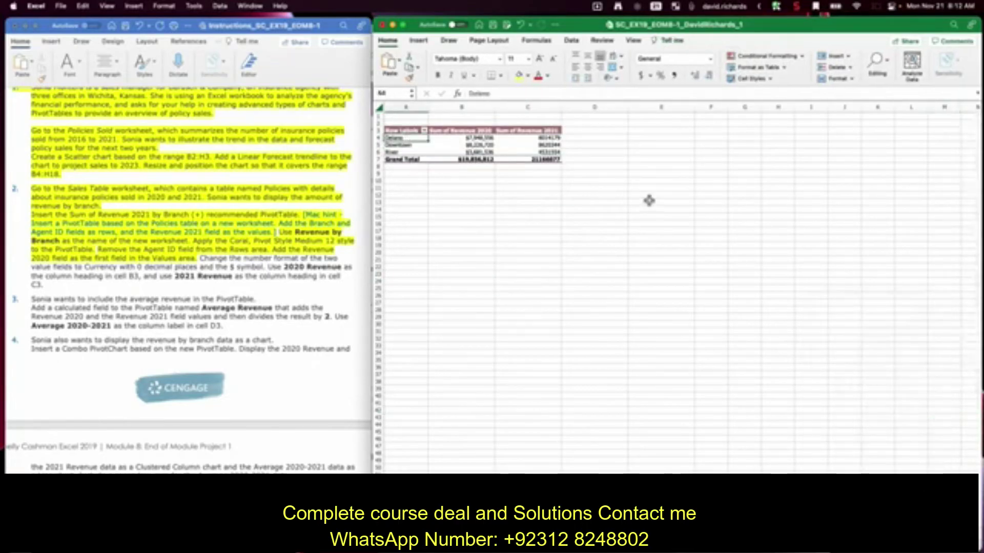
- Format the Sum of Revenue 2021 value field as Currency with 0 decimal places and the $ symbol
right_click(940, 413)
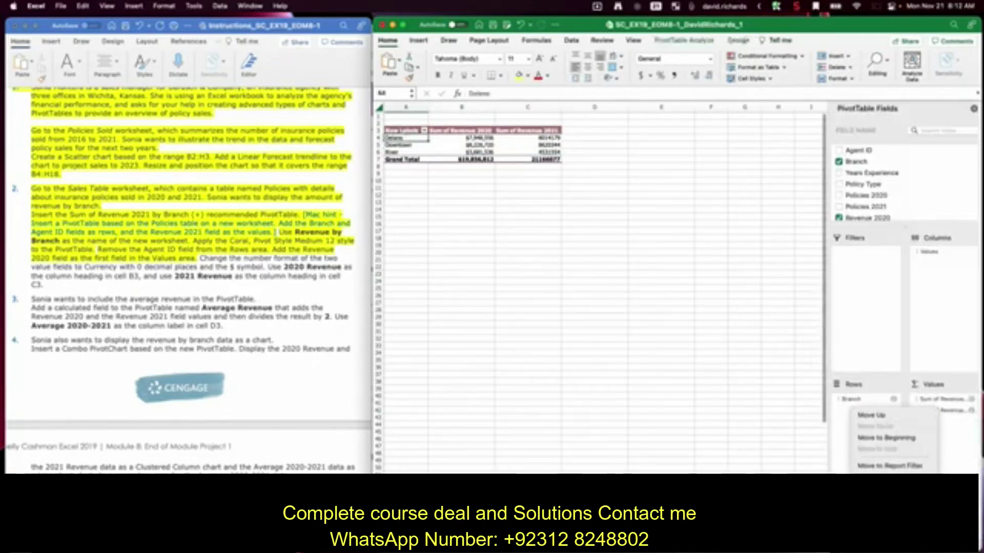
click(891, 533)
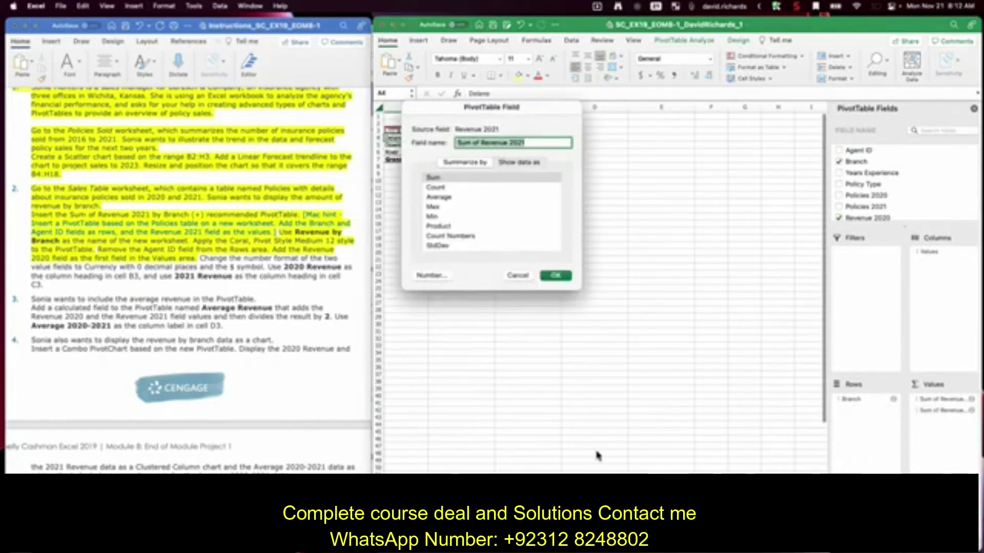
click(431, 277)
click(374, 143)
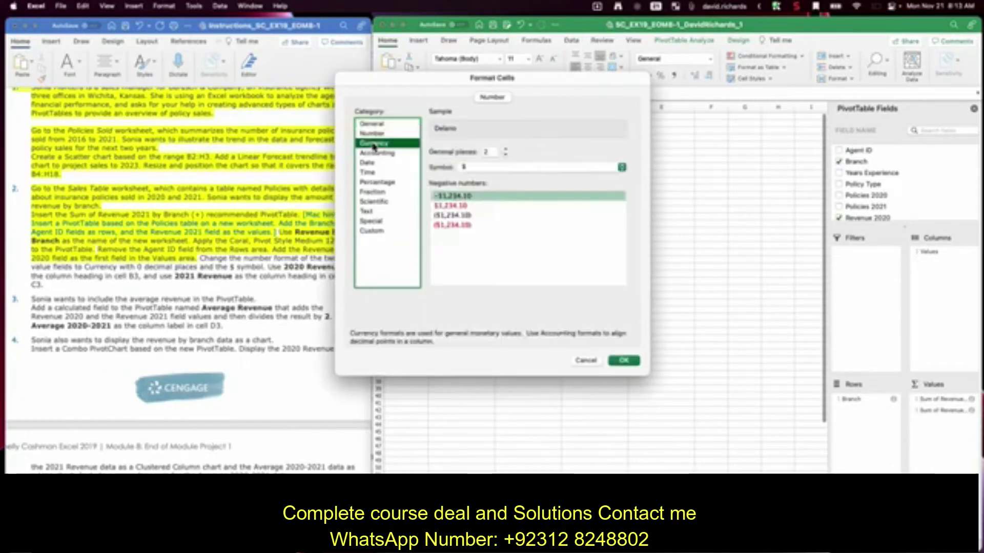
click(505, 155)
click(505, 155)
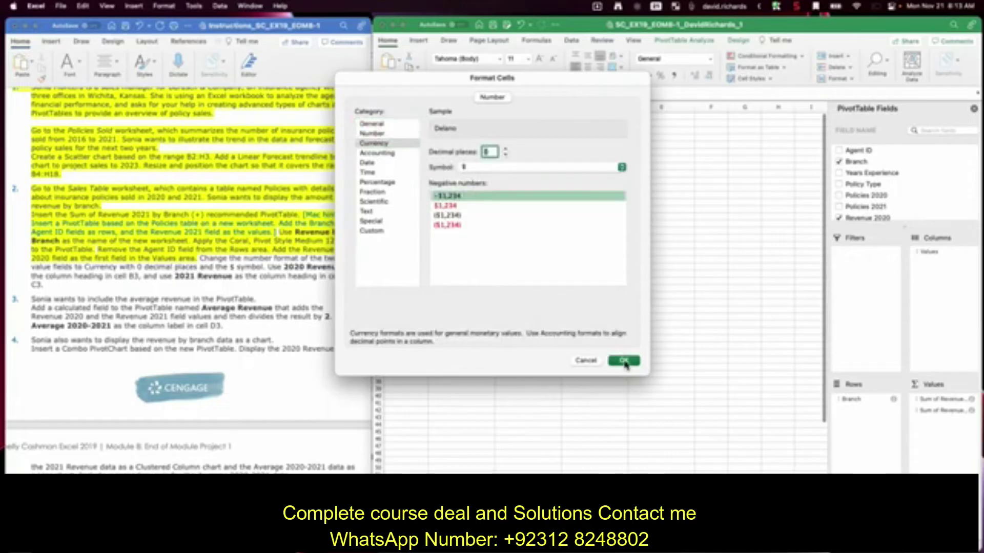
click(625, 362)
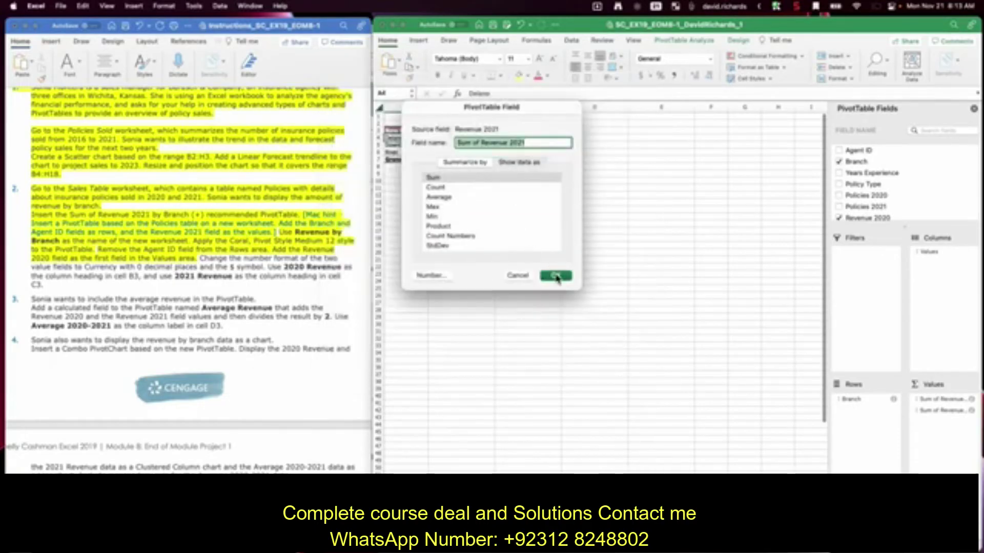
click(556, 277)
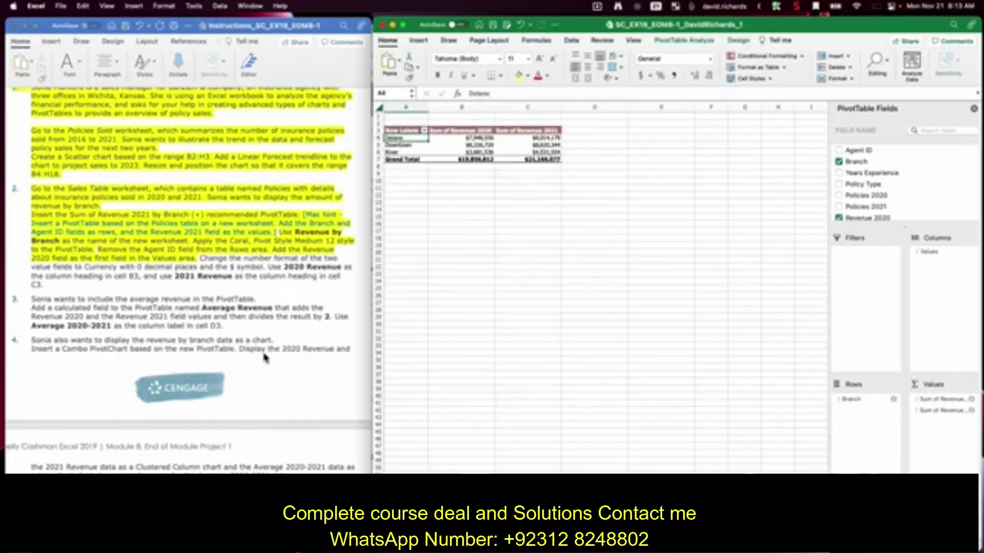
- Highlight the instruction about changing the value fields' number format to Currency in yellow in the Word document
click(212, 262)
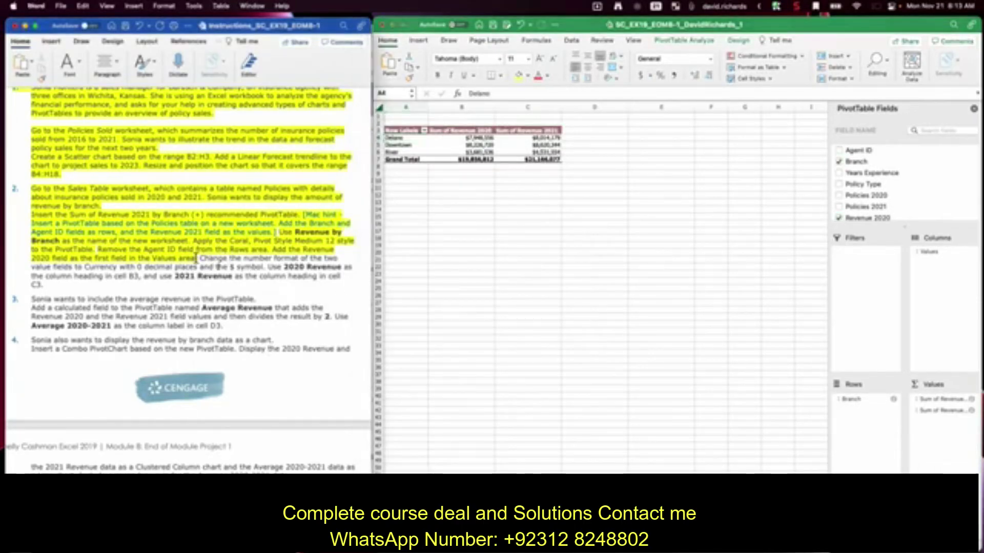
drag(223, 259, 265, 267)
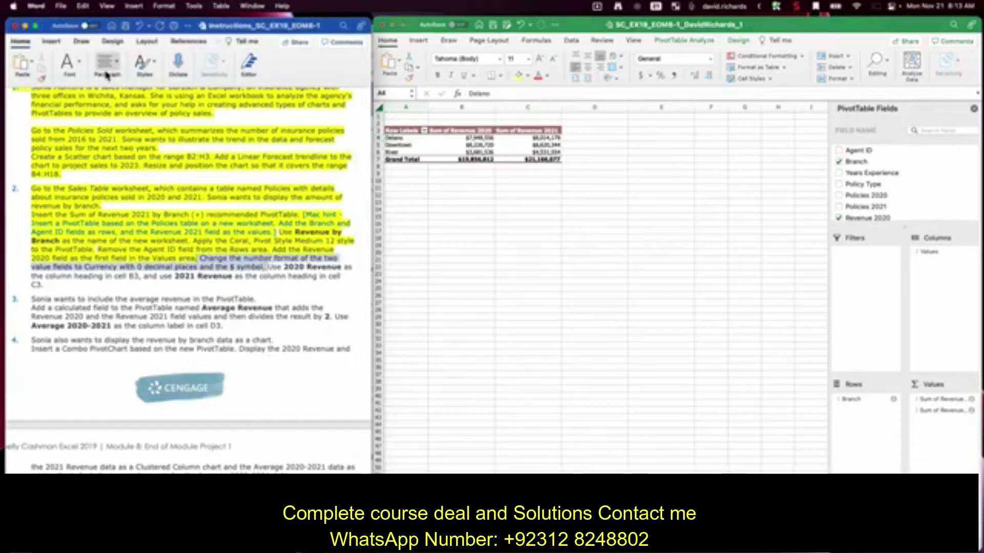
click(66, 72)
click(129, 113)
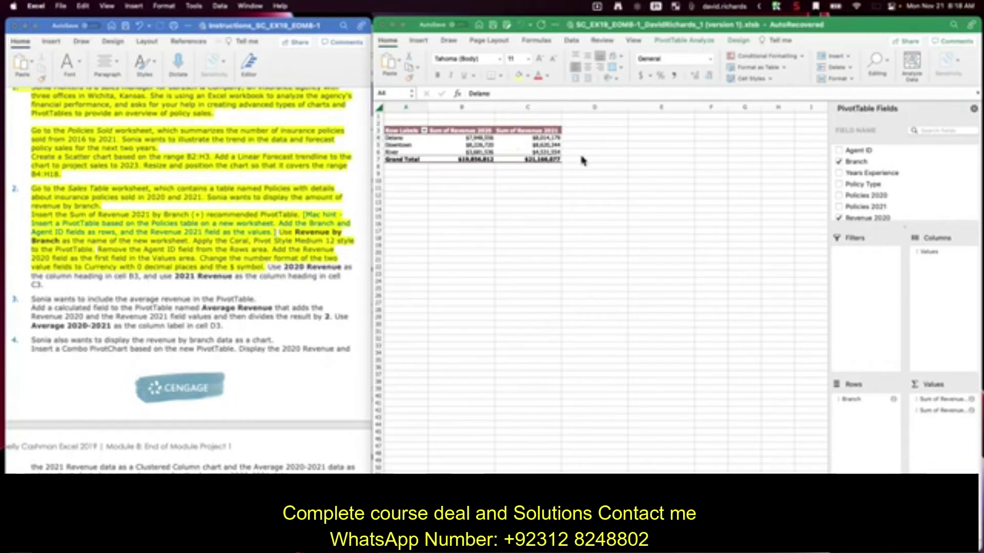
- Rename the Sum of Revenue 2020 value field in the Excel PivotTable as 2020 Revenue
click(941, 401)
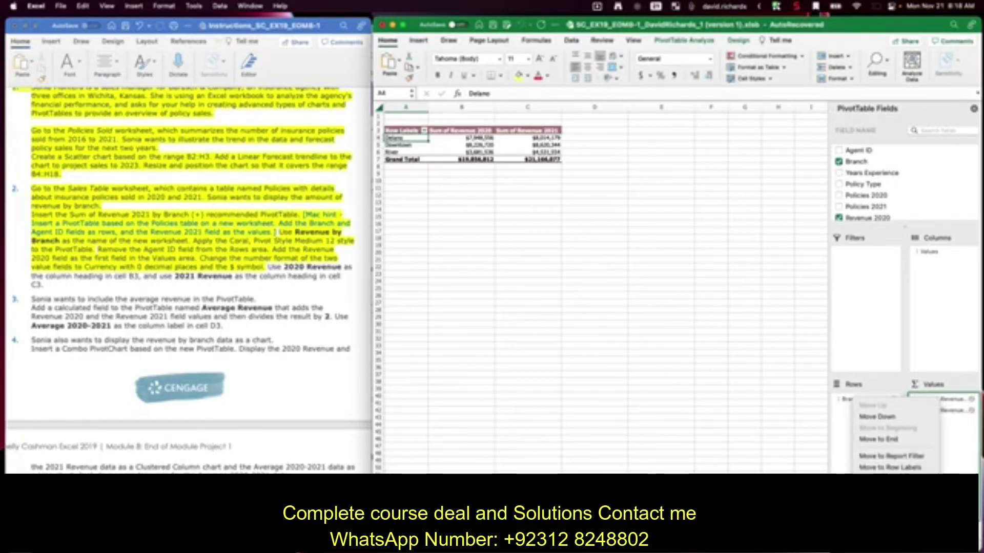
click(891, 512)
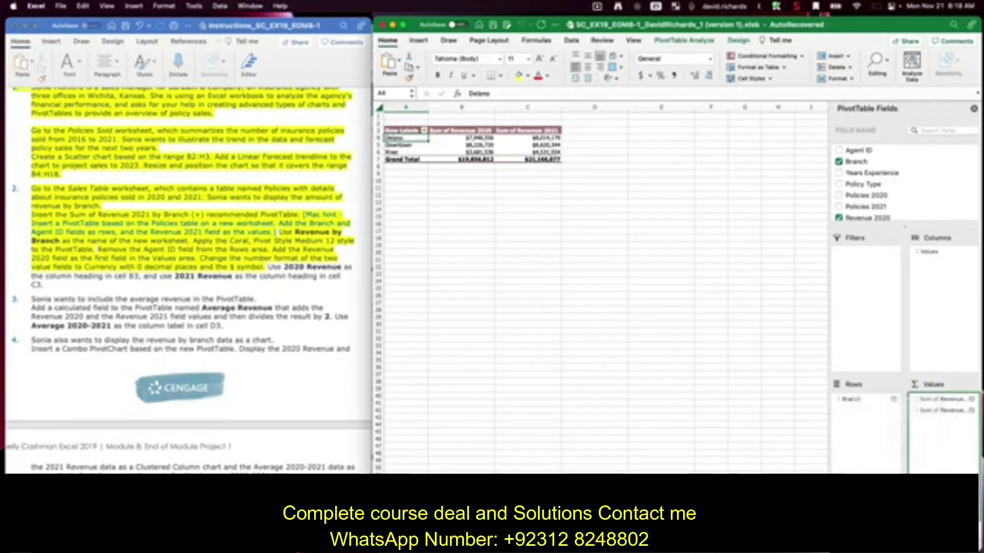
click(521, 142)
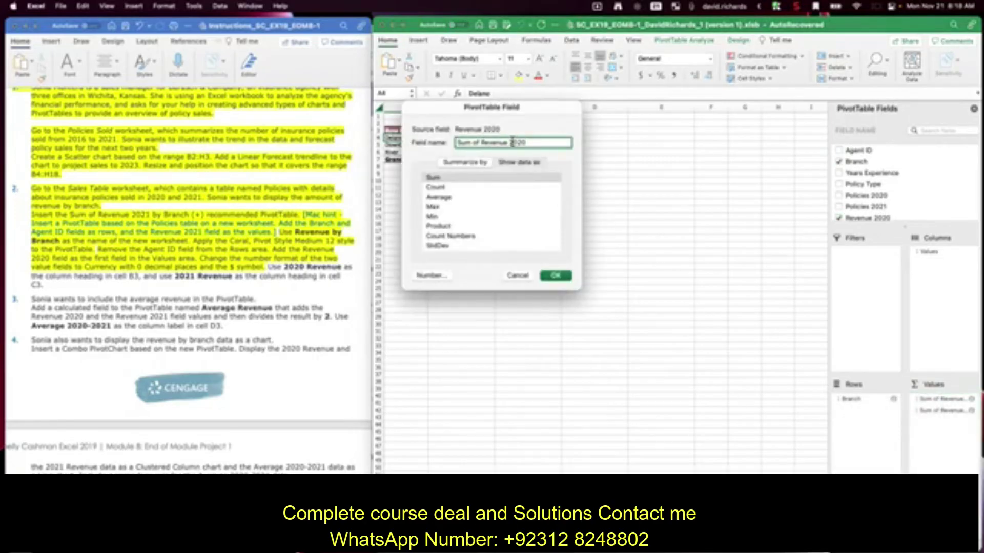
drag(512, 142, 455, 143)
key(BackSpace)
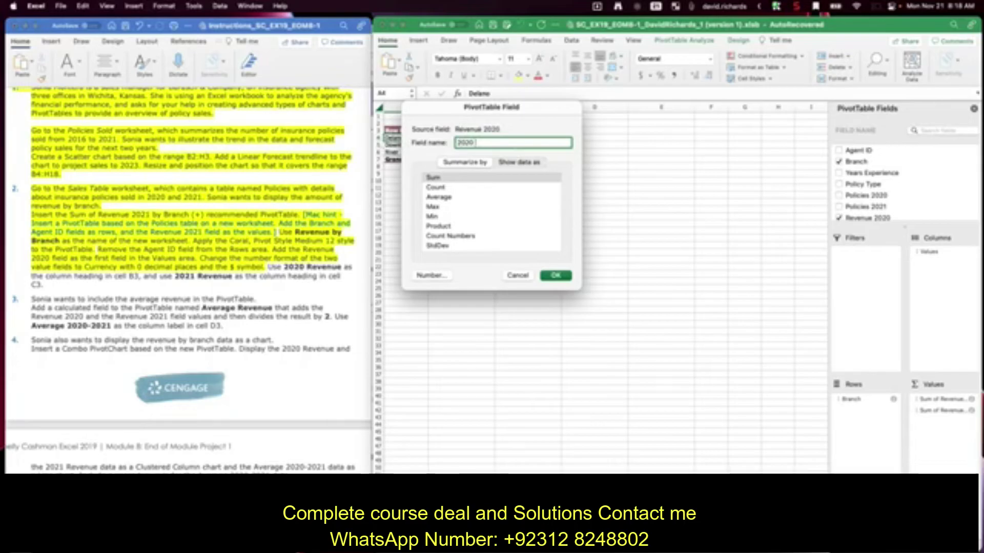
text(Revenue)
click(557, 277)
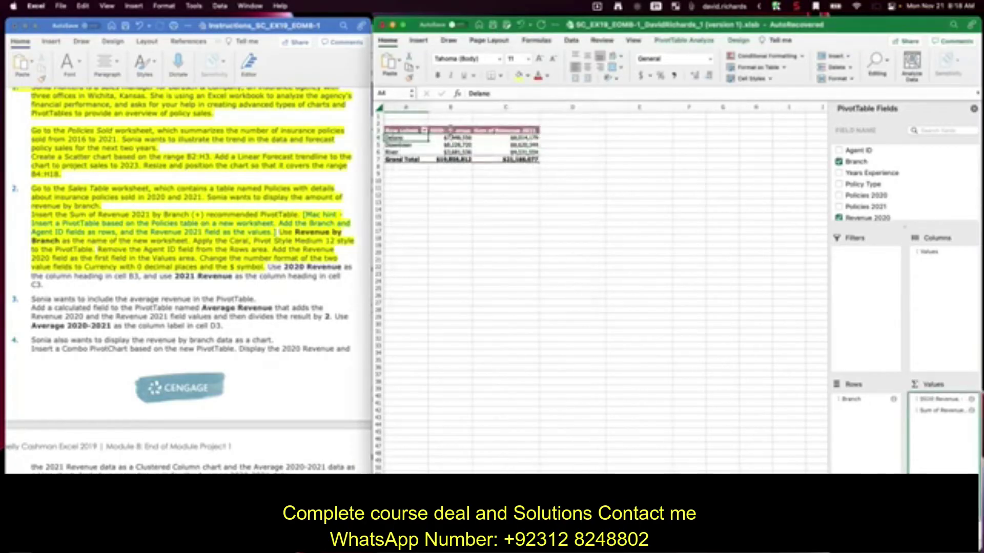
drag(450, 131, 450, 159)
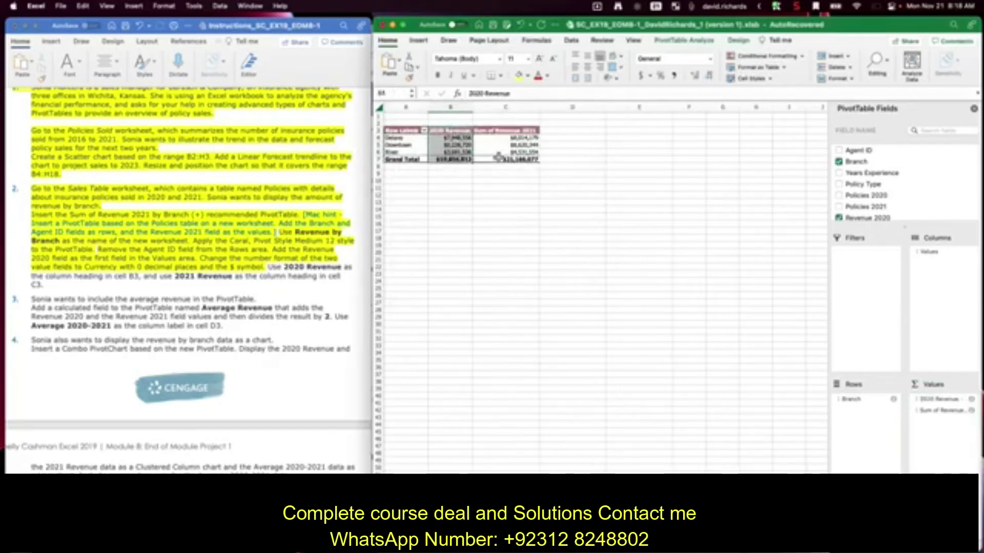
click(504, 129)
double_click(504, 130)
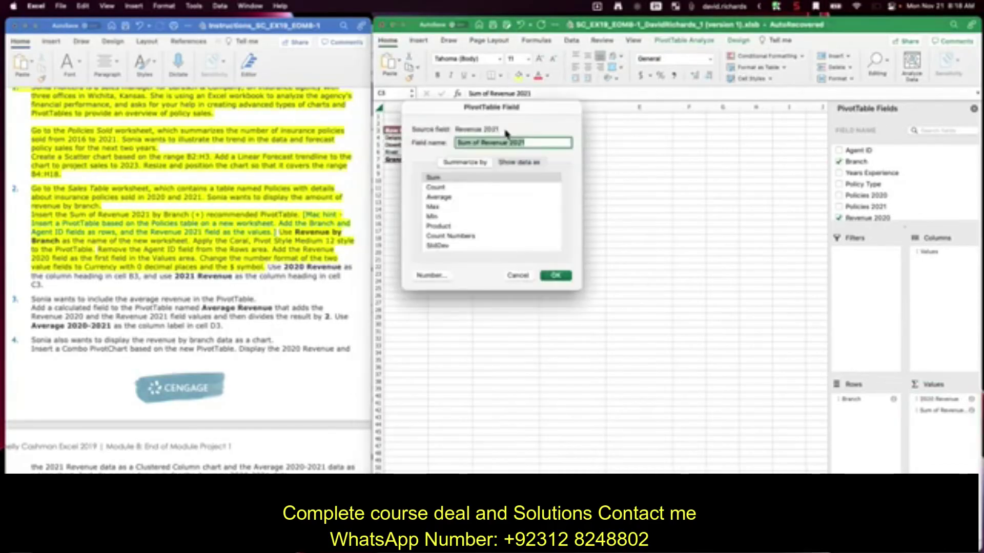
click(516, 276)
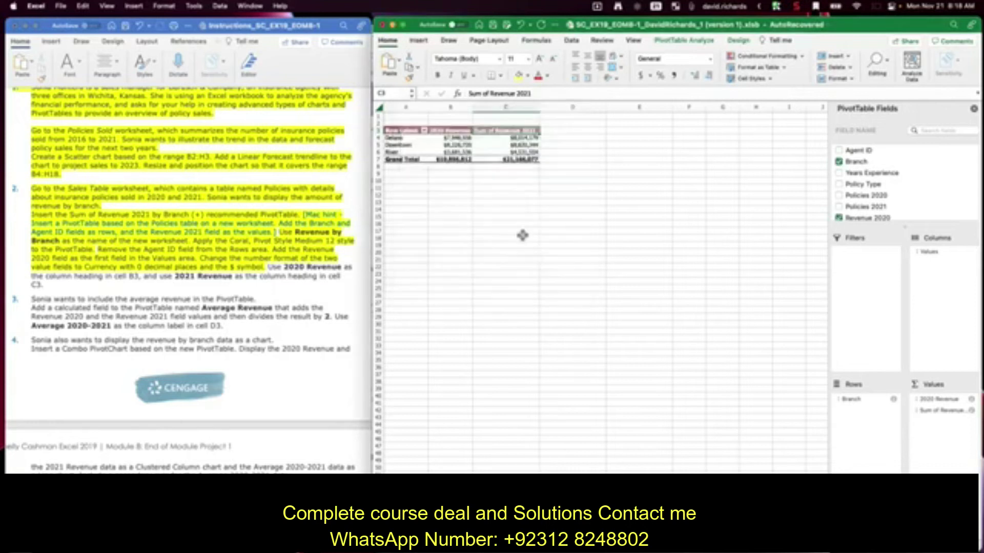
- Rename the Sum of Revenue 2021 value field, headed in cell C3, as 2021 Revenue
double_click(502, 130)
click(480, 144)
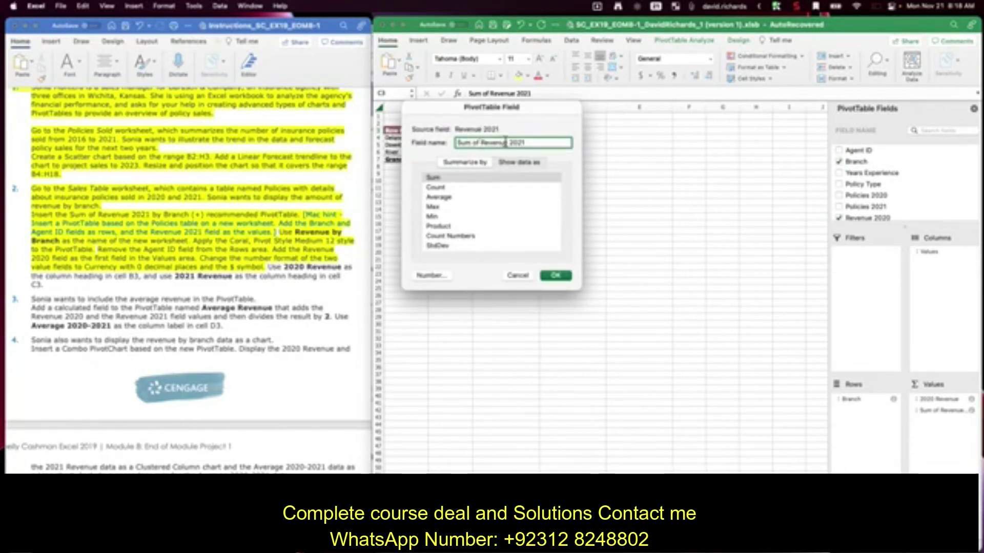
drag(506, 143, 370, 141)
key(BackSpace)
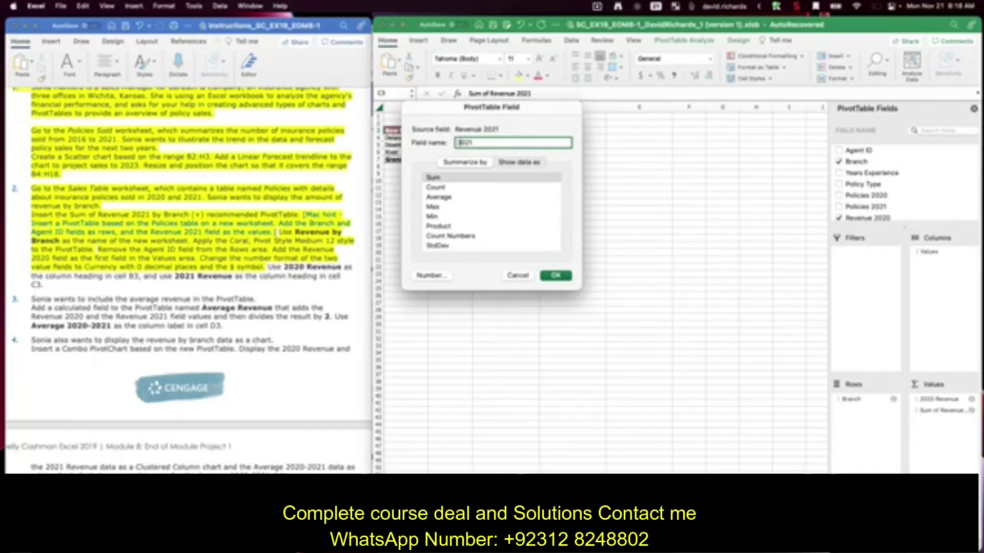
text(Revenue)
click(559, 275)
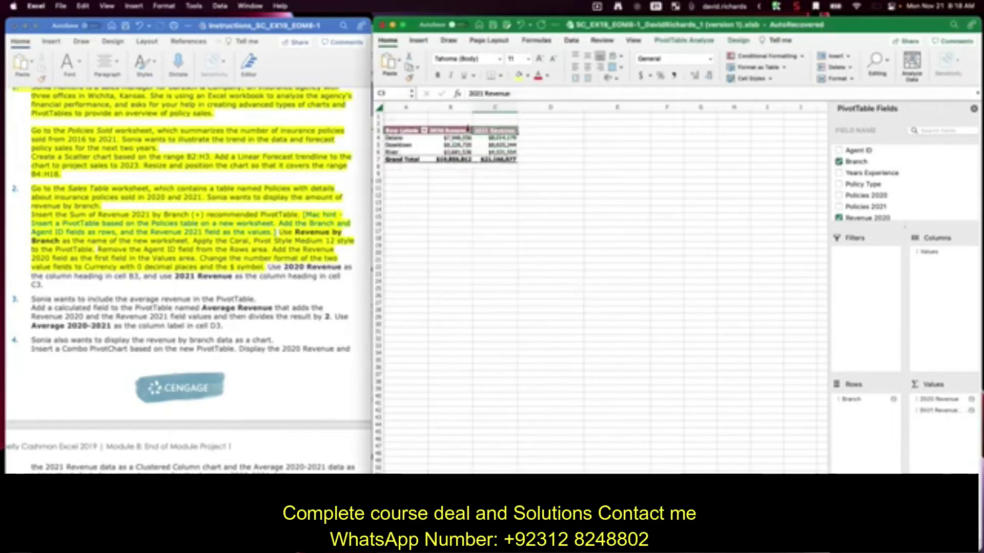
- Highlight the instruction about the 2020 Revenue and 2021 Revenue column headings in yellow in the Word document
click(267, 267)
drag(268, 268, 344, 286)
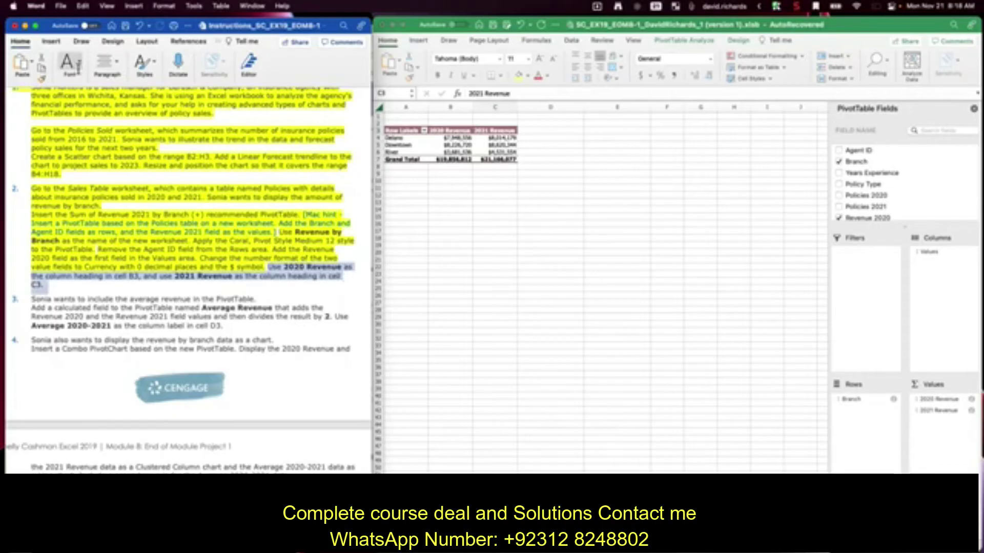
click(67, 64)
click(131, 109)
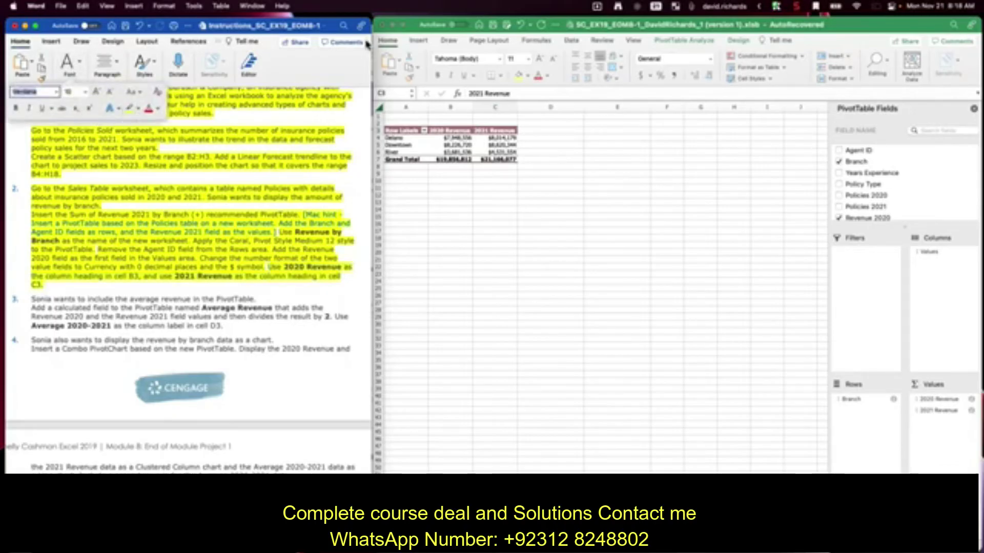
click(796, 6)
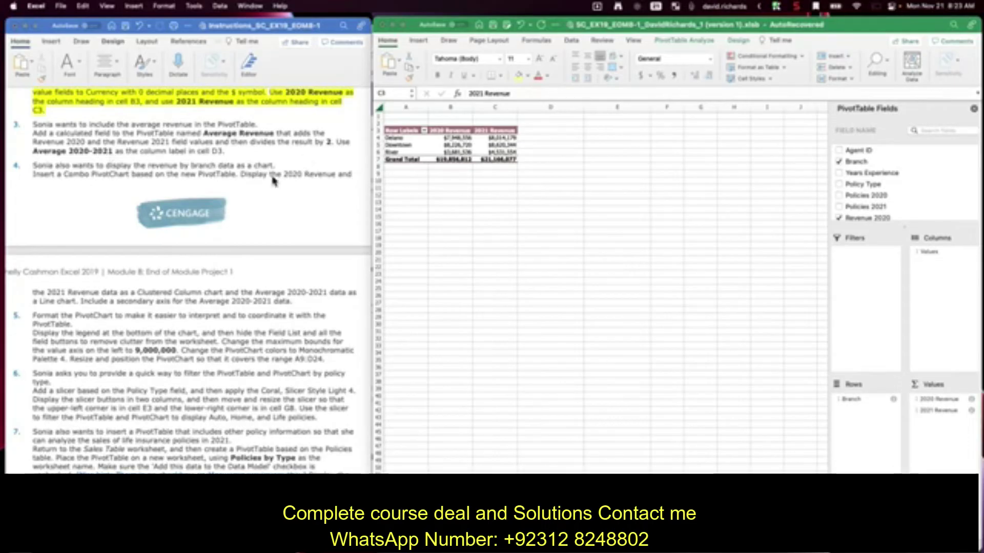
- Define a PivotTable calculated field named Average Revenue with the formula = ('Revenue 2020'+ 'Revenue 2021')/2
click(544, 130)
click(543, 131)
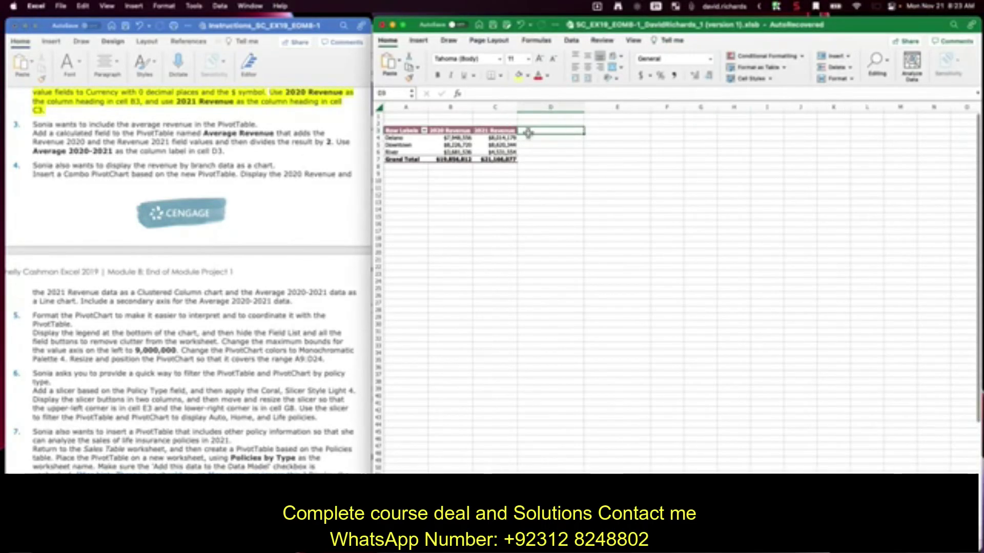
click(482, 132)
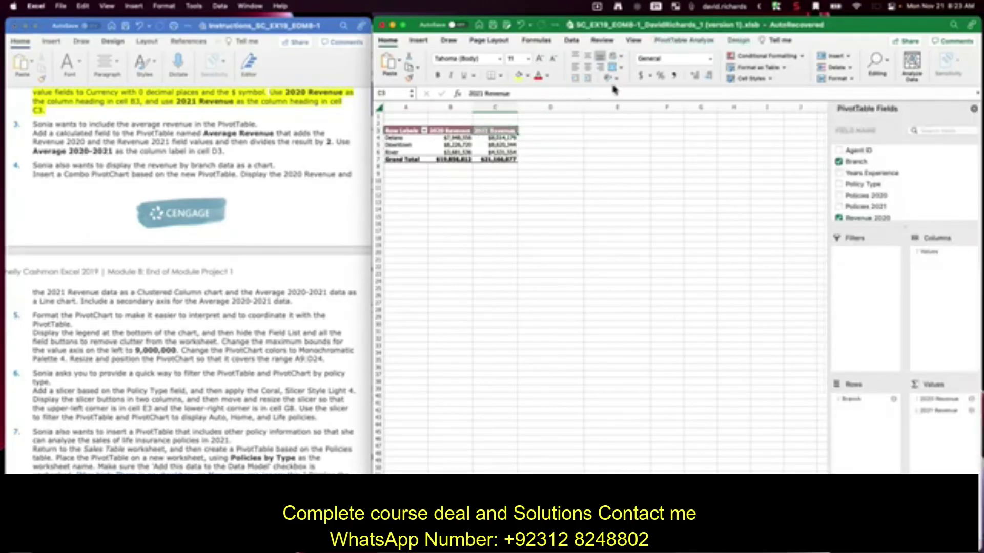
click(682, 43)
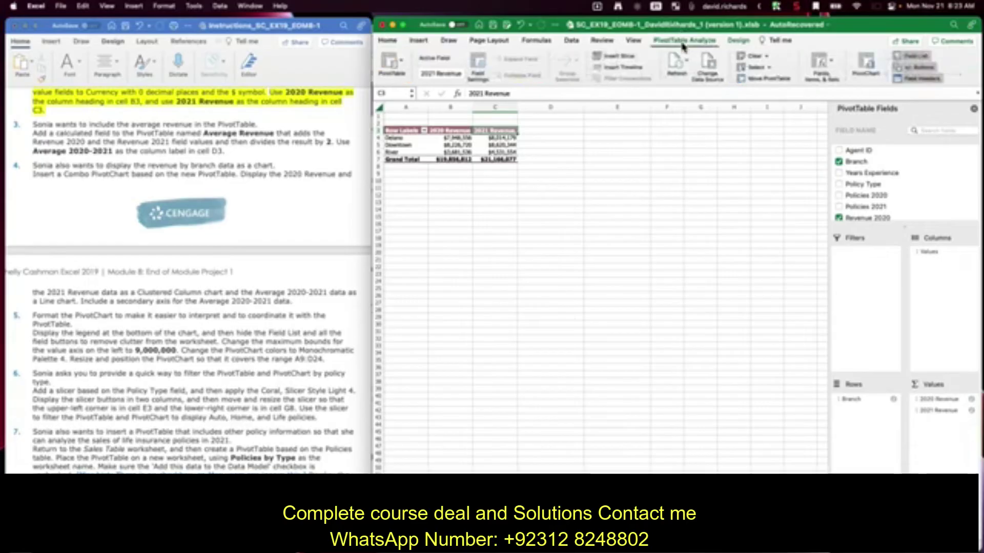
click(831, 65)
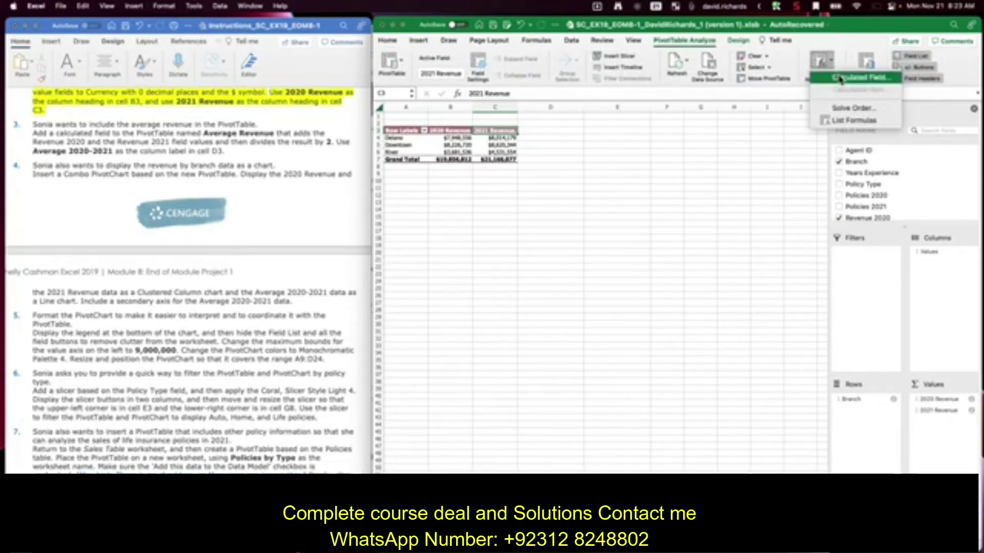
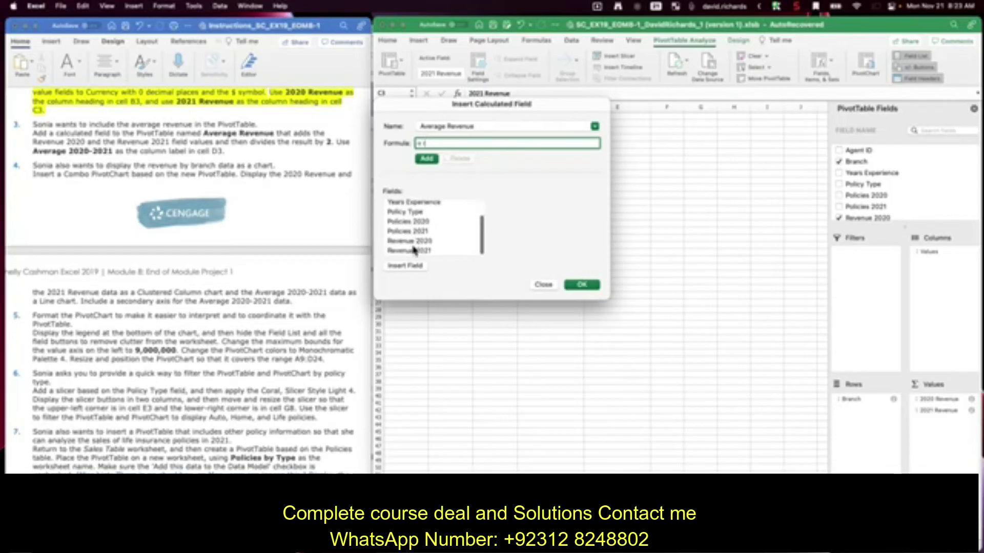
double_click(412, 242)
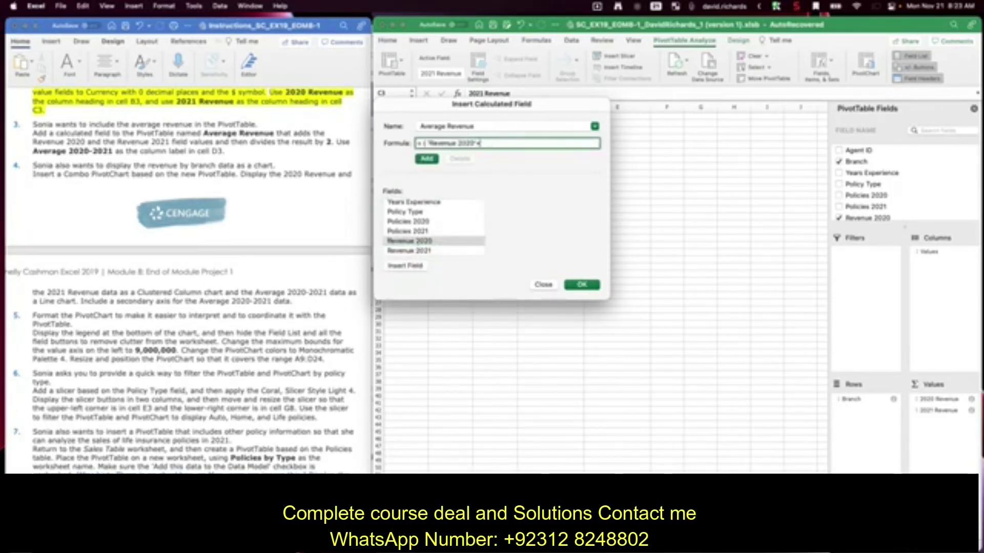
double_click(431, 251)
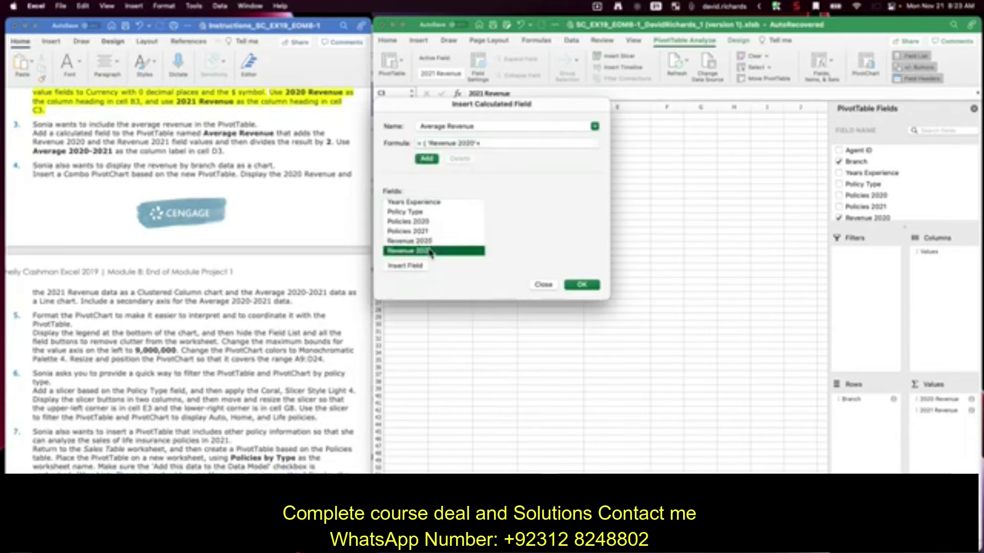
text())
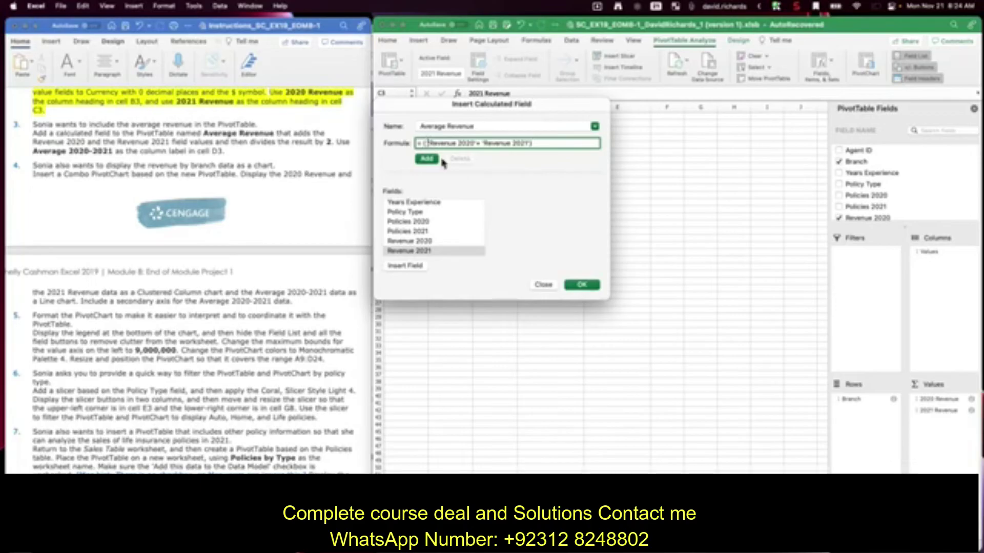
key(BackSpace)
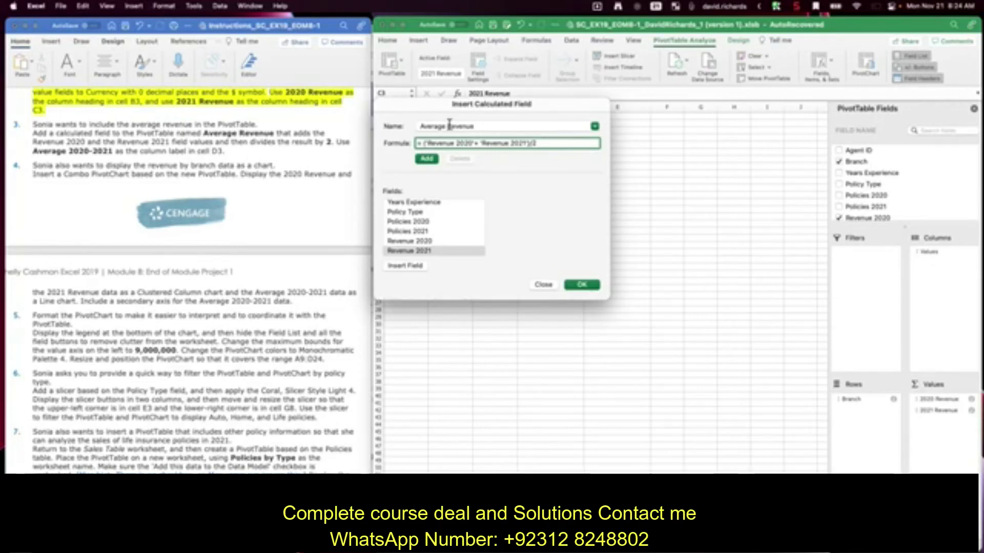
- Add the Average Revenue calculated field to the PivotTable and close its definition
click(427, 161)
scroll(450, 232, down, 3)
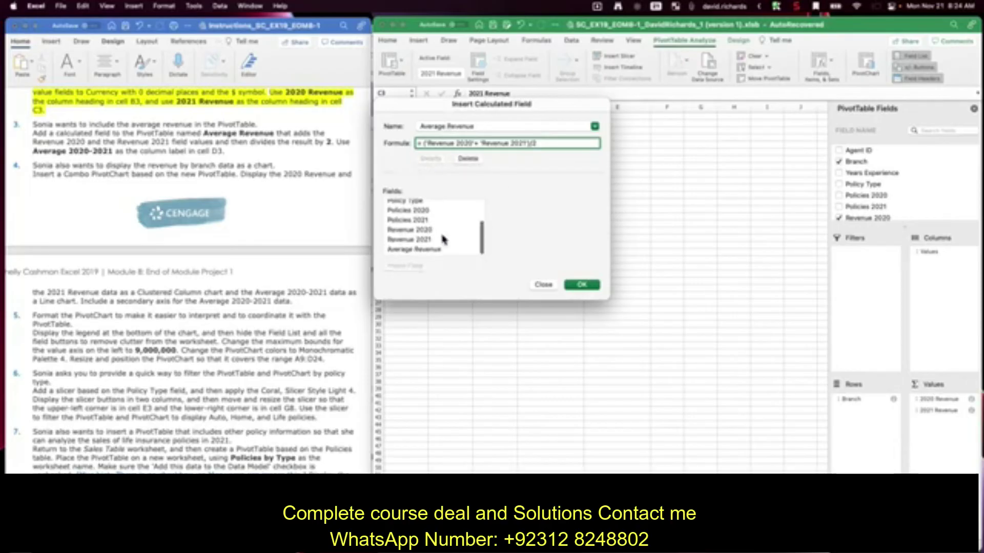
click(430, 251)
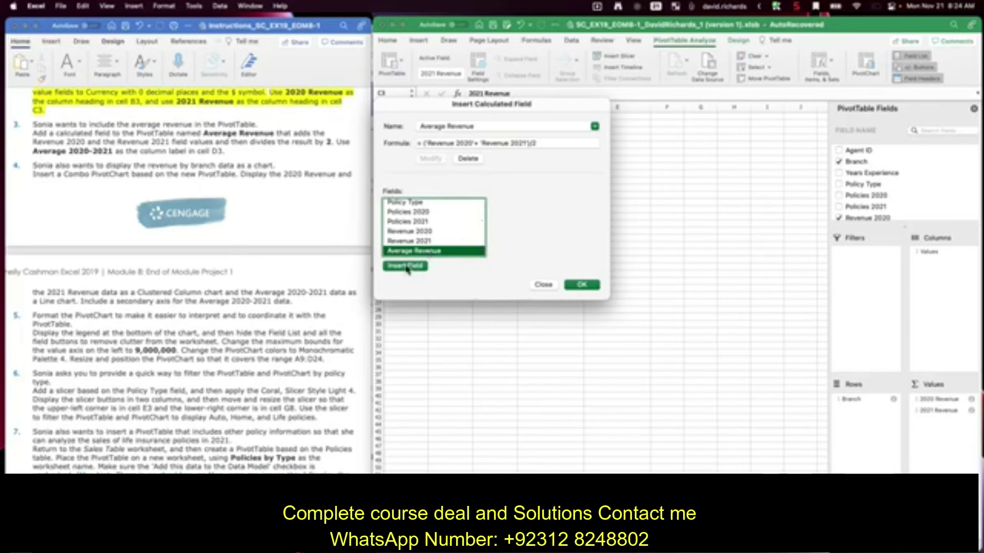
click(581, 286)
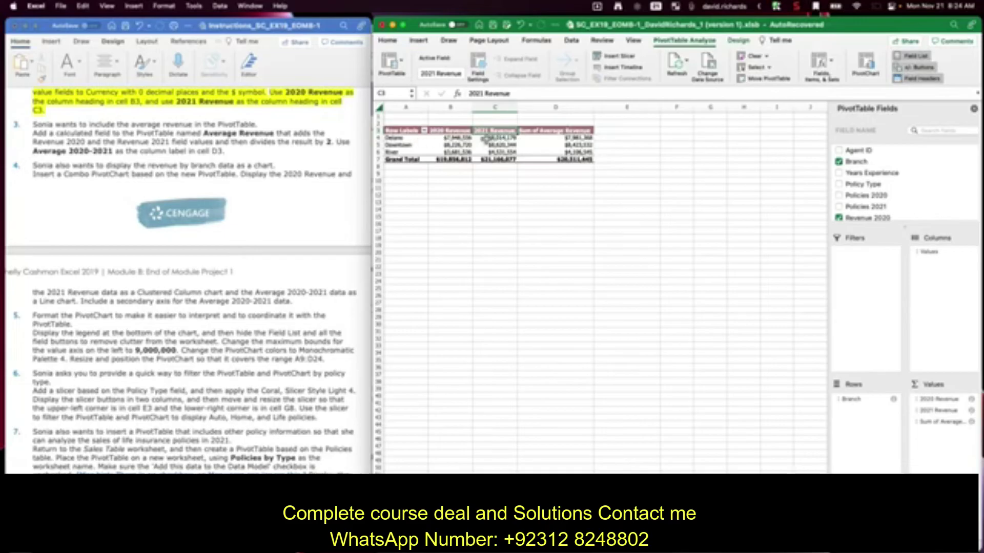
- Rename the Sum of Average Revenue value field in cell D3 as Average 2020-2021
double_click(558, 131)
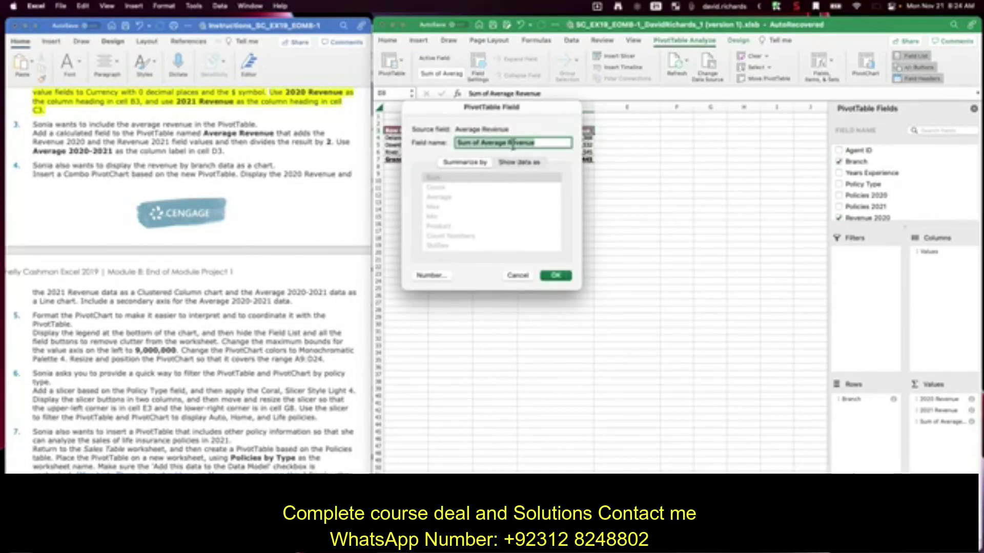
click(482, 144)
key(super+a)
text(A)
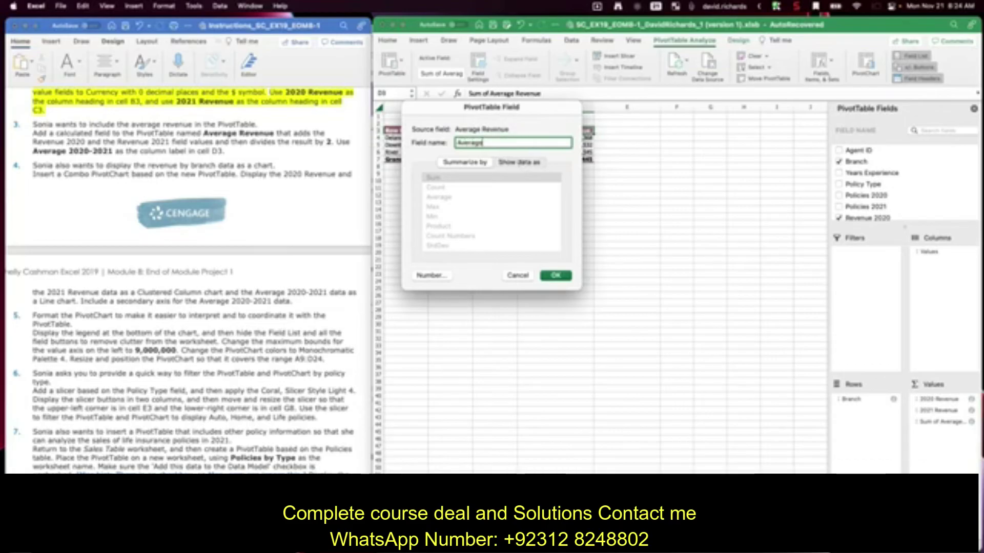
text(verage 2020-2021)
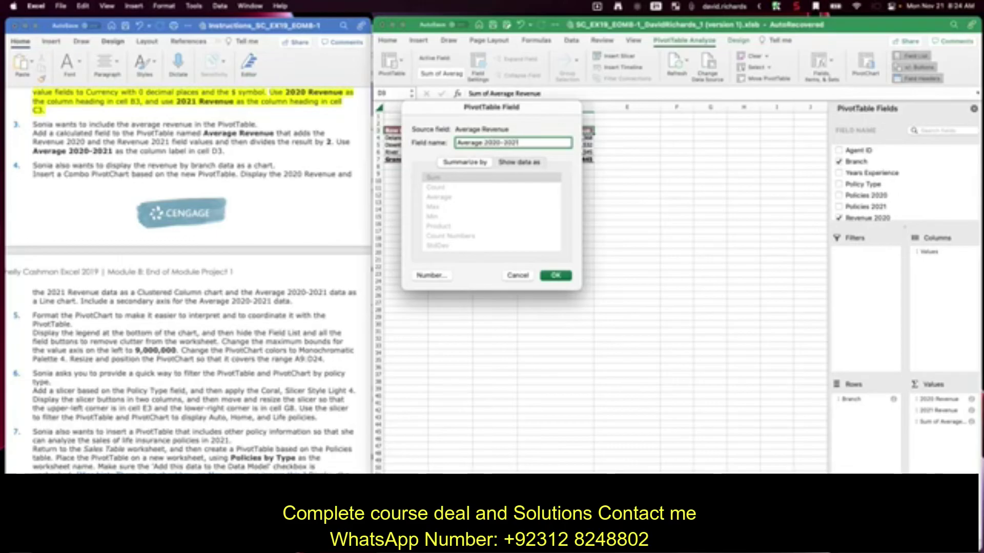
click(555, 276)
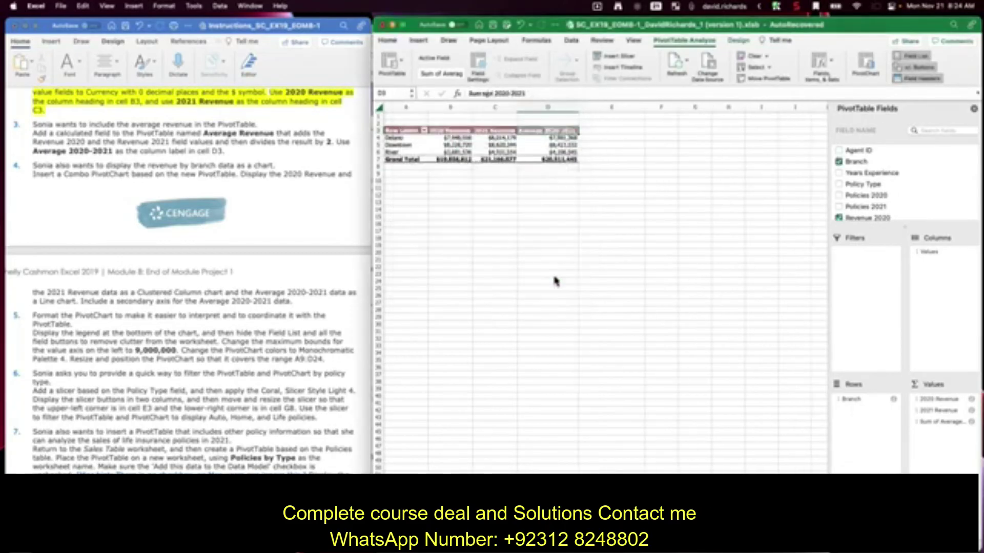
click(793, 9)
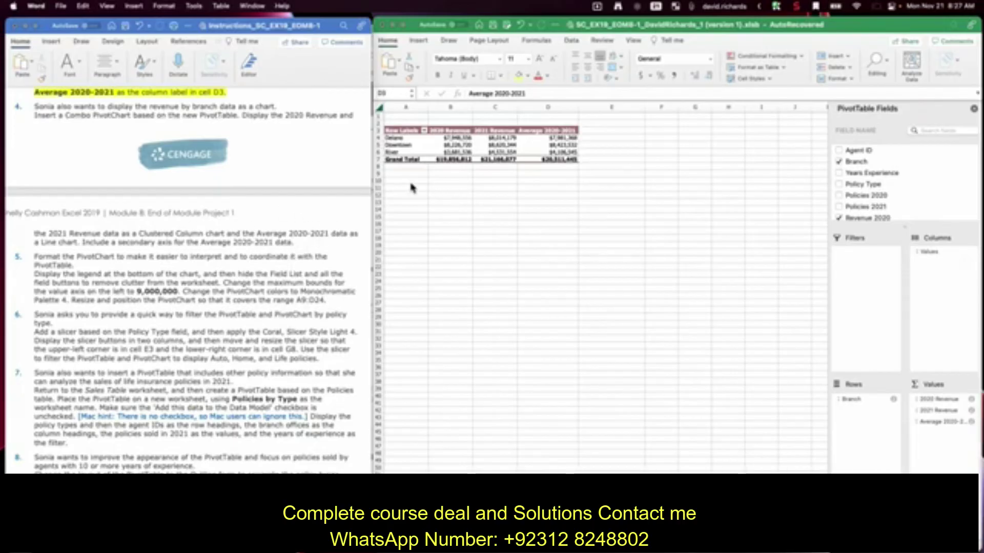
- Insert a Clustered Column - Line combo PivotChart based on the revenue by branch PivotTable
click(401, 138)
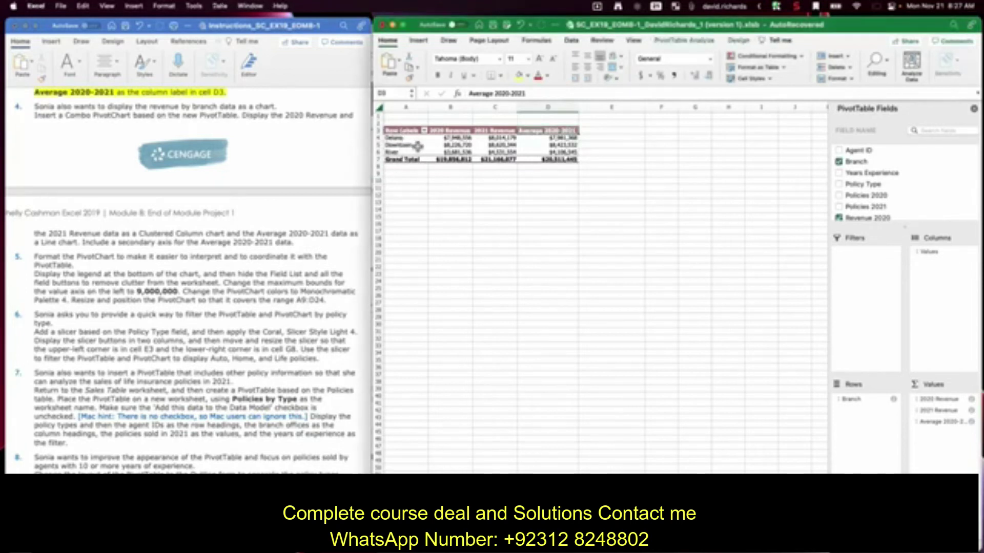
click(425, 42)
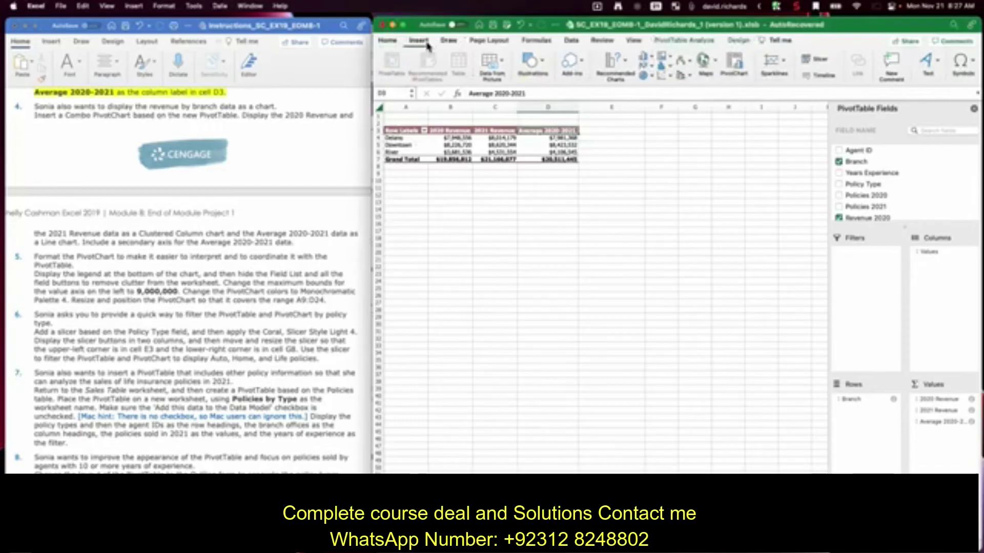
click(389, 144)
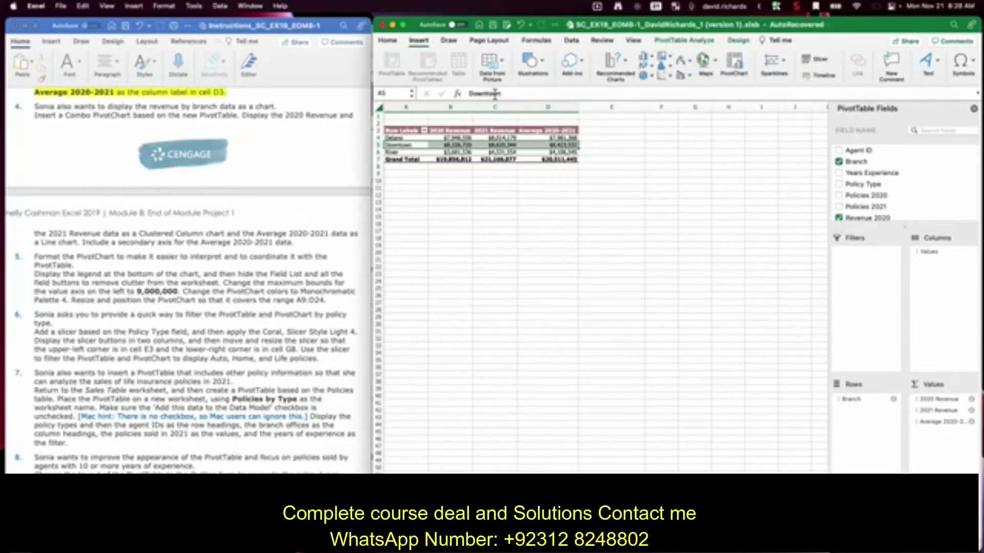
click(689, 80)
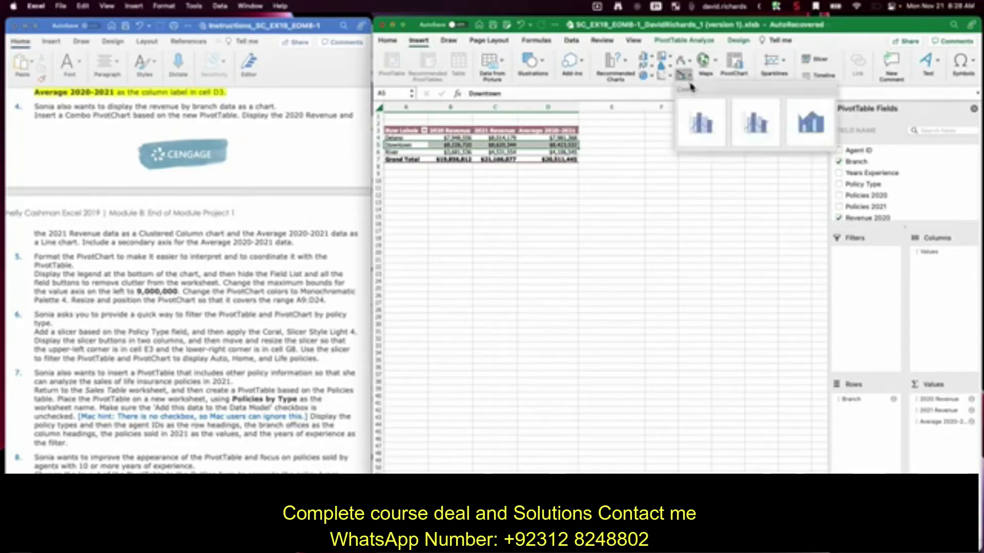
click(693, 137)
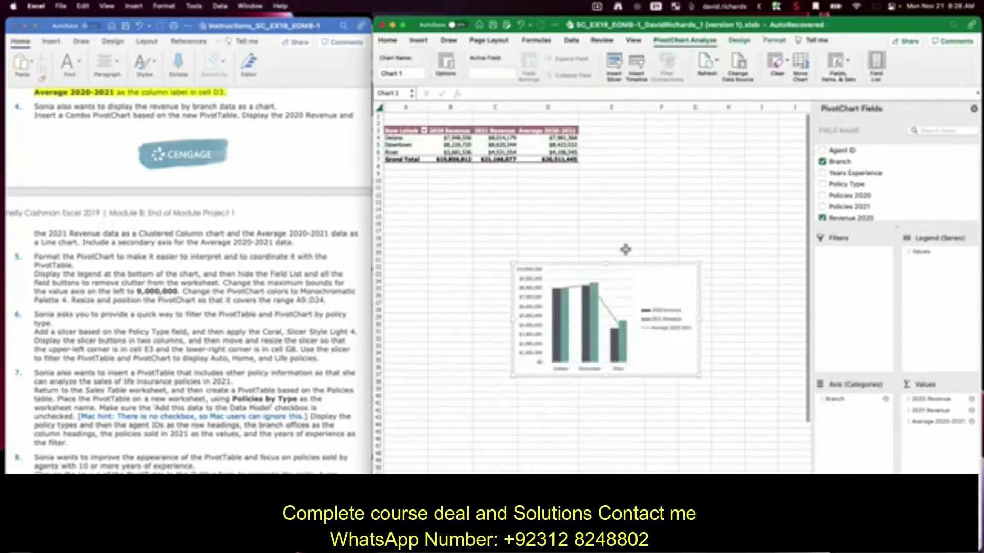
- Undo the accidental plot area shift and move the whole combo PivotChart to just below the PivotTable
mouse_move(630, 270)
mouse_down()
mouse_move(566, 249)
mouse_move(626, 261)
mouse_up()
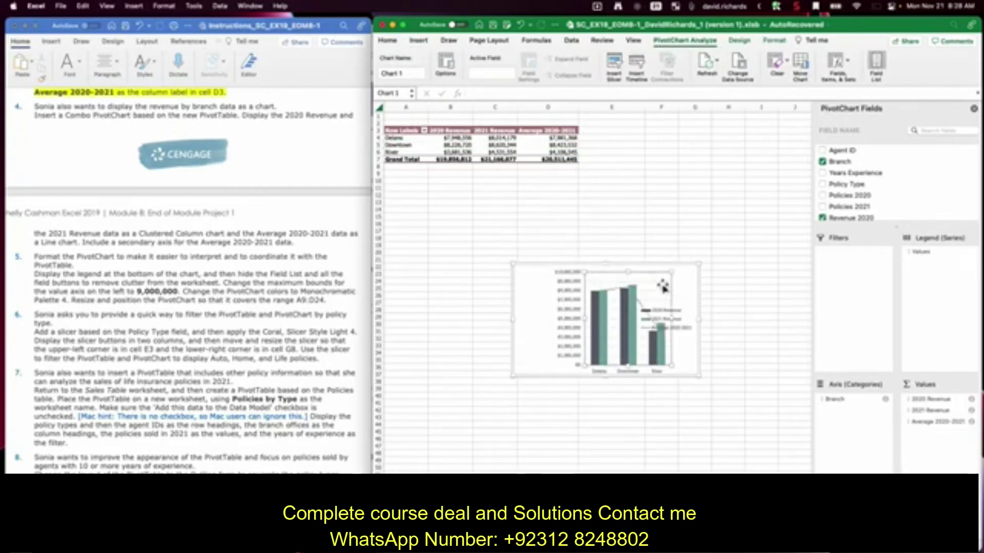
click(520, 26)
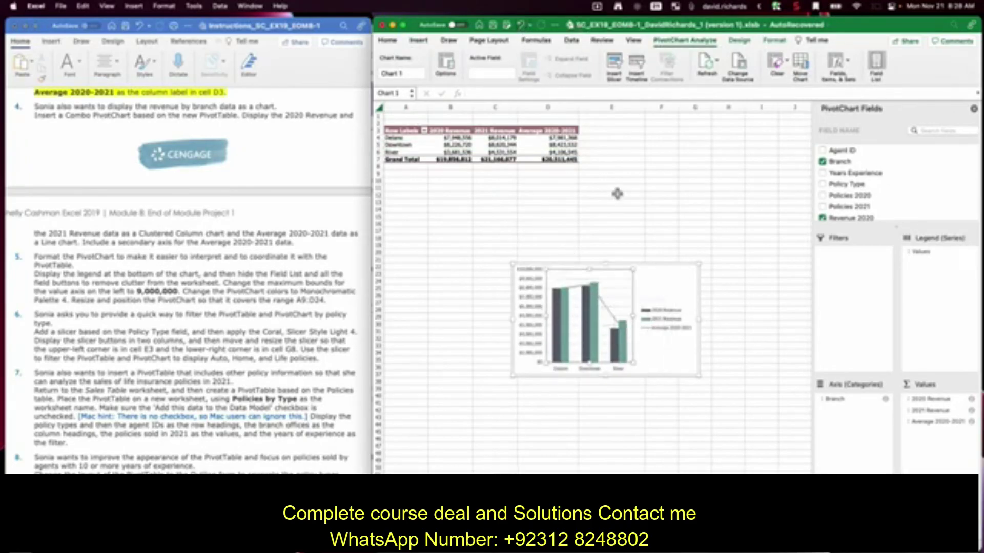
drag(667, 265, 560, 186)
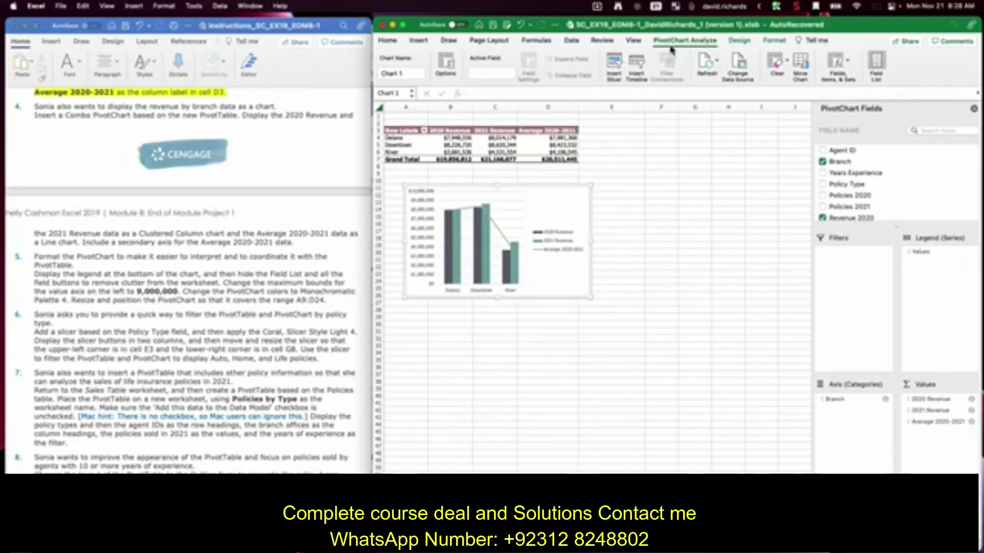
- Review the PivotChart's source data and series in the Select Data Source dialog without changing them
click(740, 41)
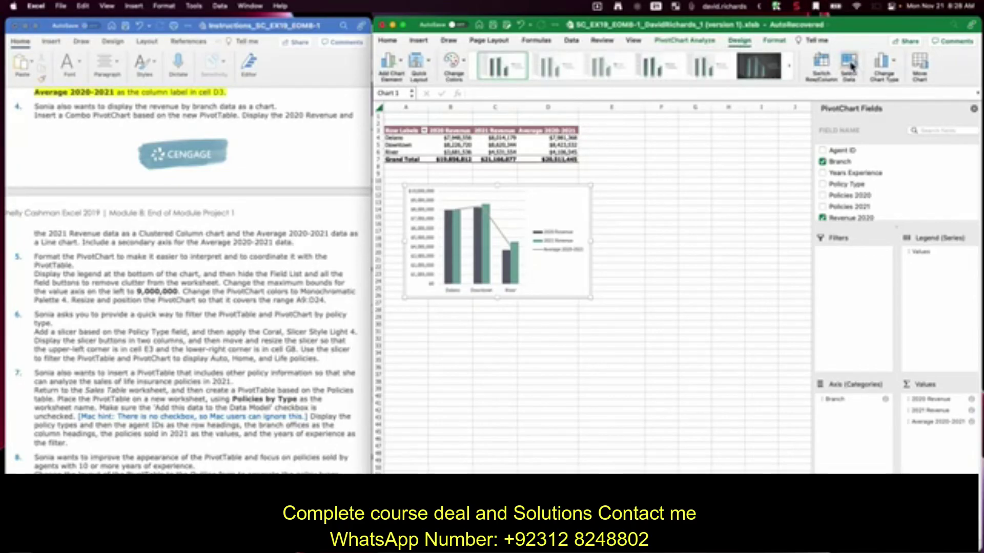
click(849, 64)
drag(467, 92, 708, 123)
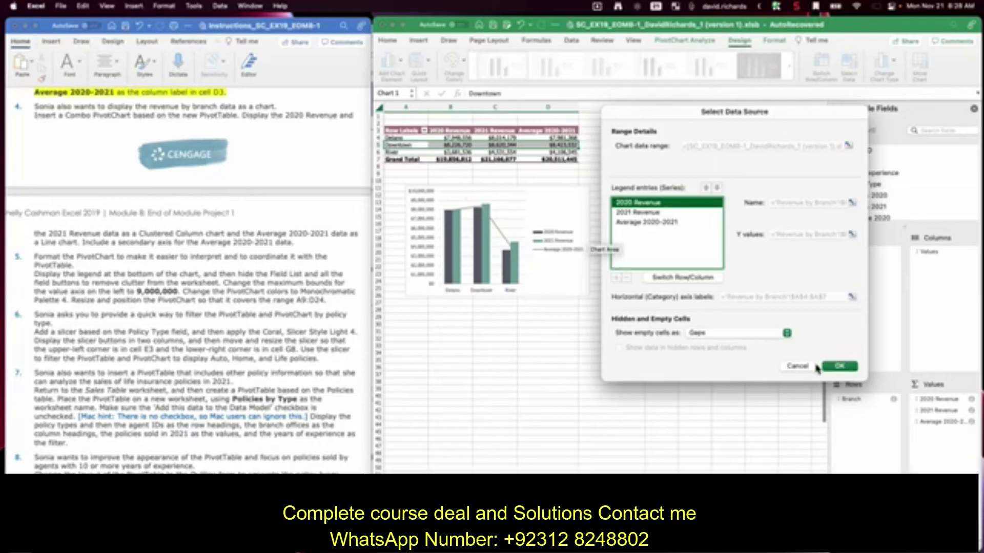
click(795, 365)
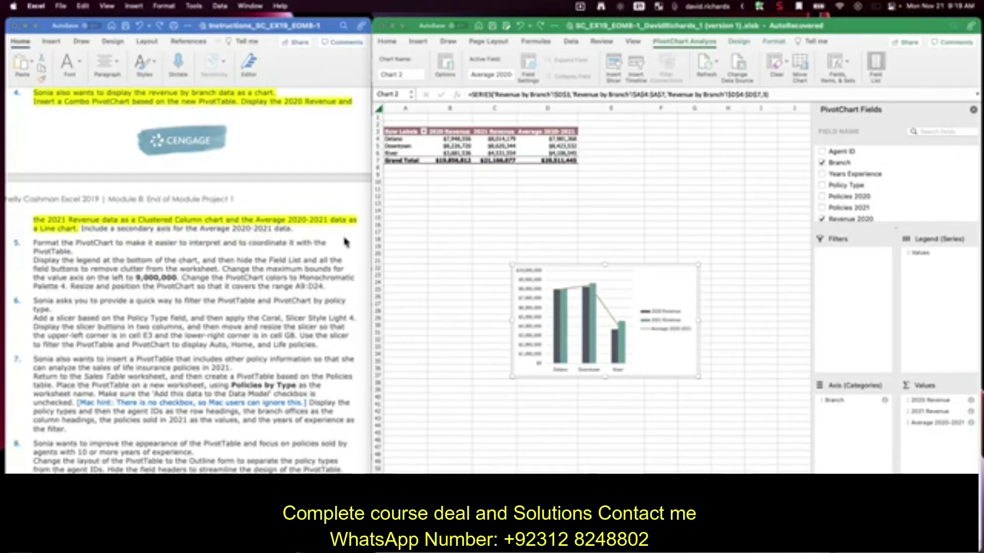
- Plot the Average 2020-2021 line series of the PivotChart on the secondary axis
click(607, 315)
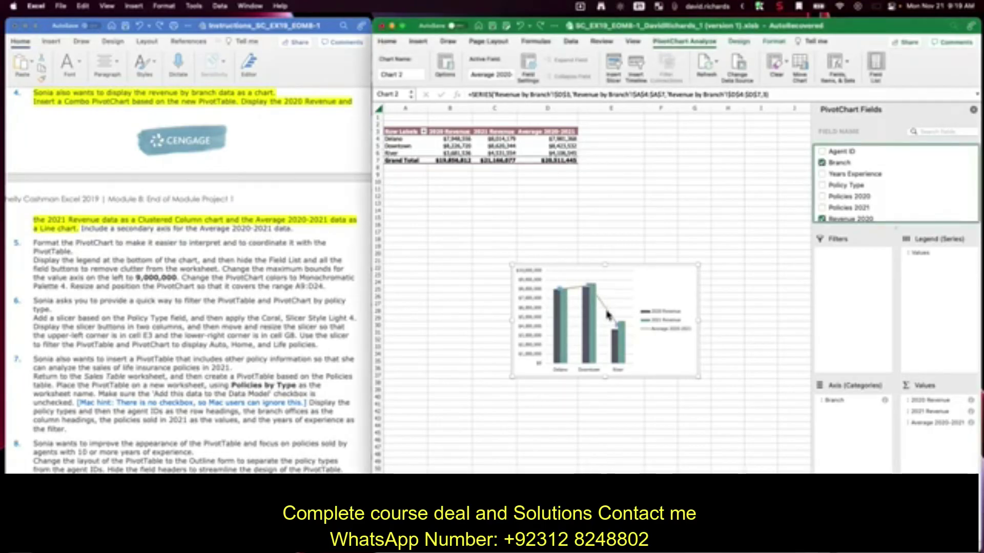
right_click(608, 316)
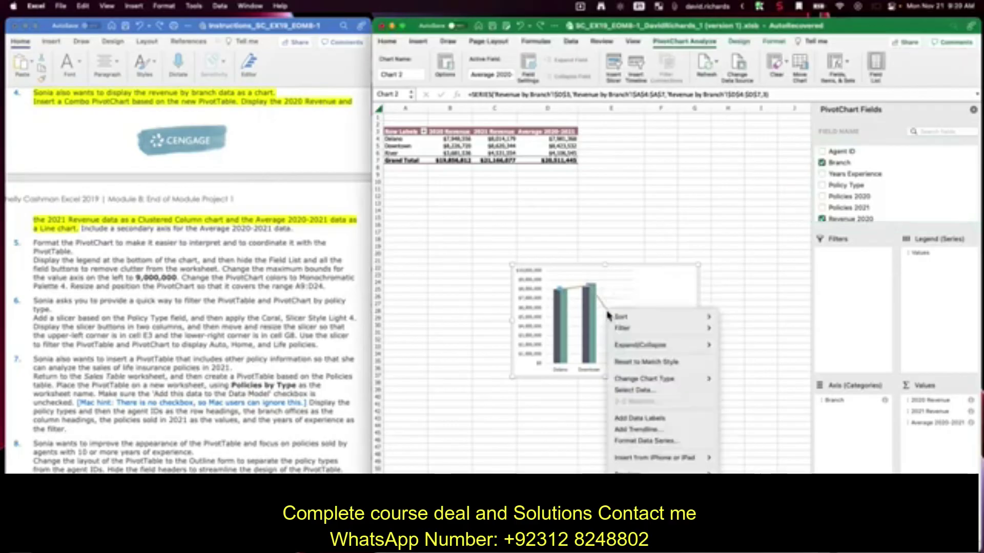
mouse_move(645, 380)
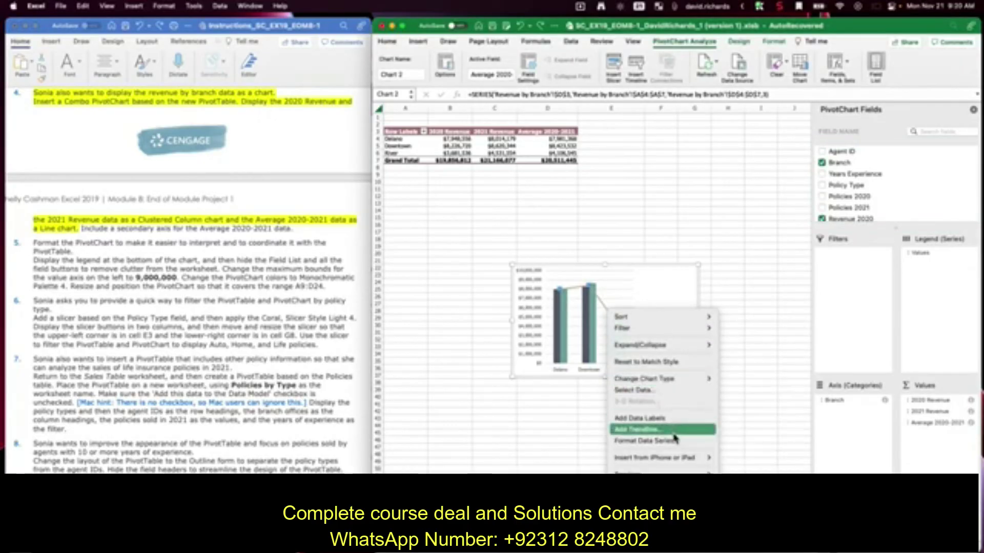
click(657, 447)
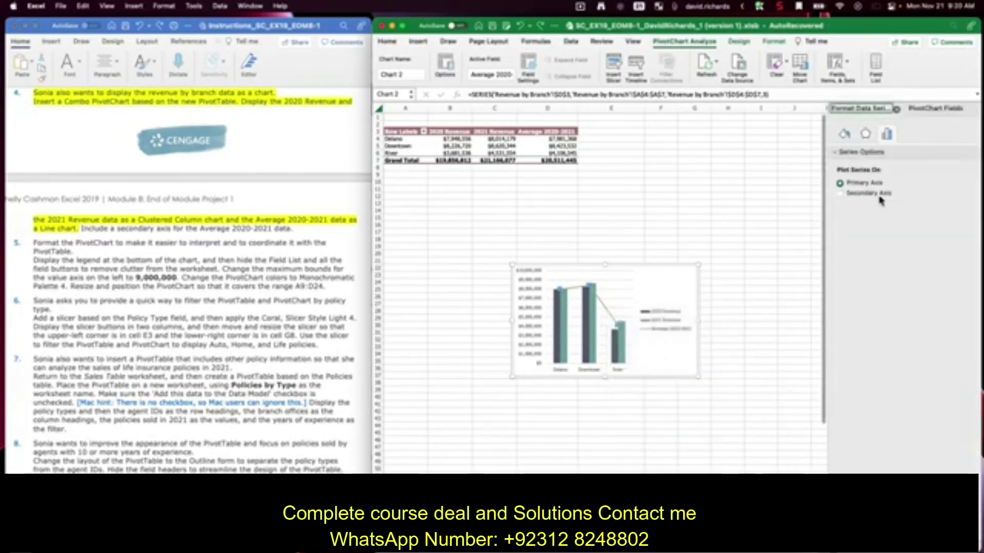
click(860, 195)
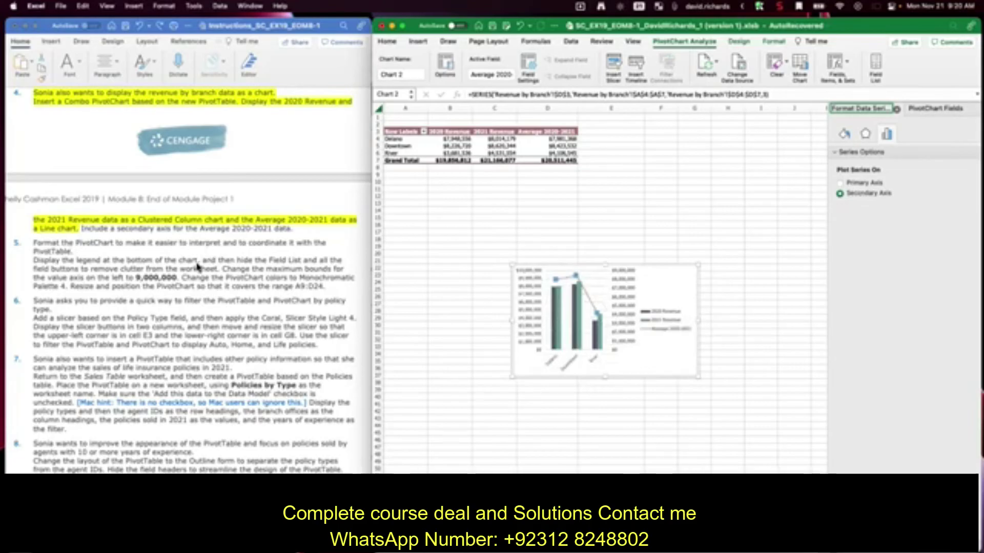
- Select the Word instruction about including a secondary axis for the Average 2020-2021 data and return to the Excel PivotChart
click(57, 252)
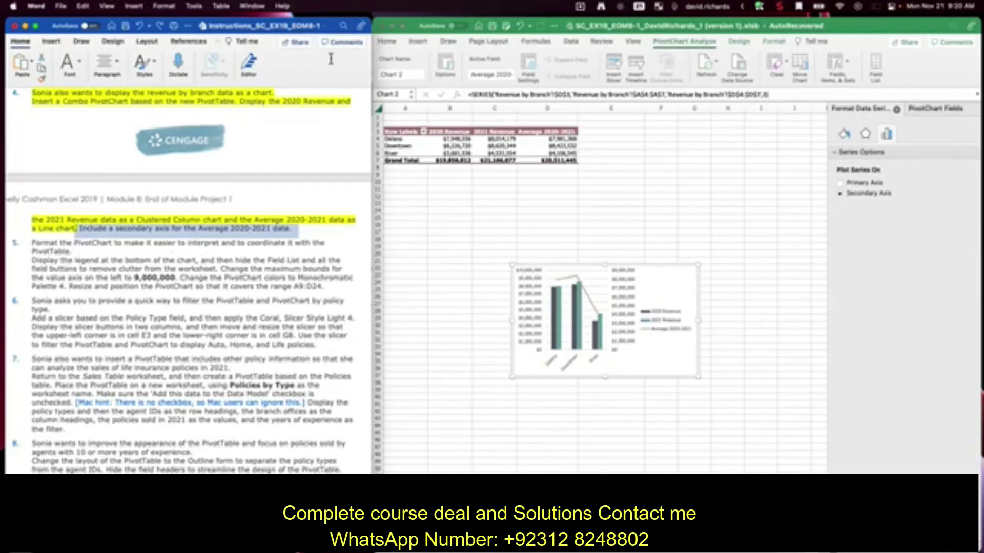
click(674, 293)
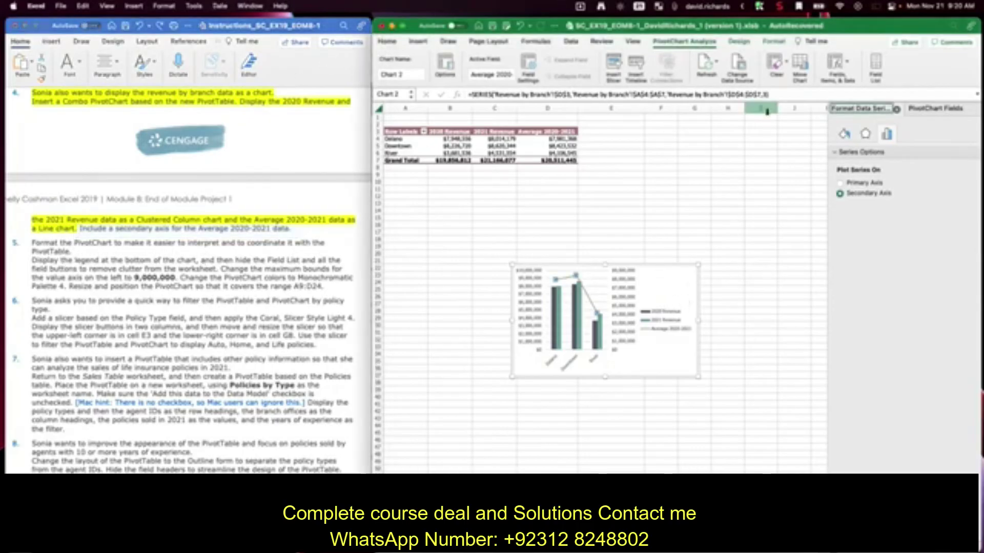
- Display the combo PivotChart's legend at the bottom of the chart
click(745, 45)
click(399, 64)
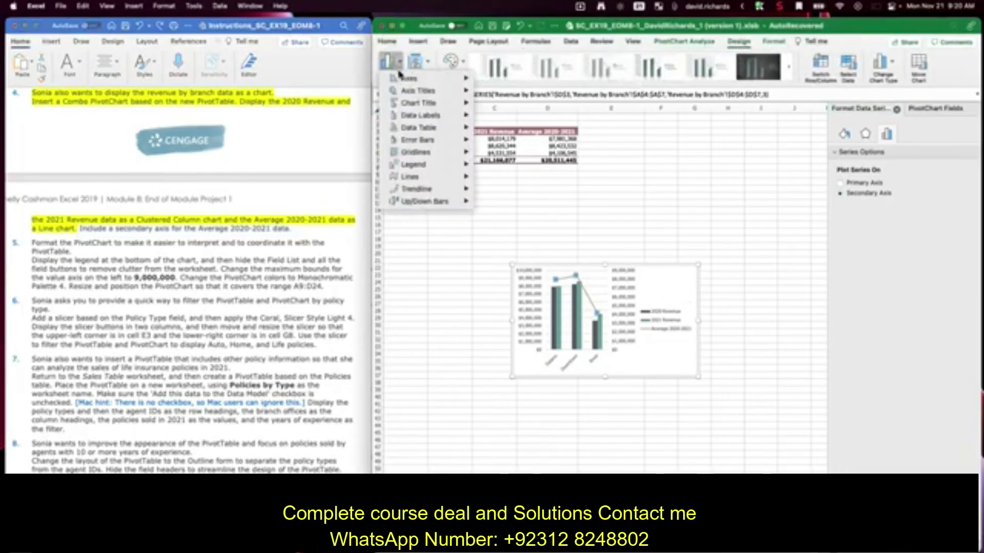
mouse_move(430, 165)
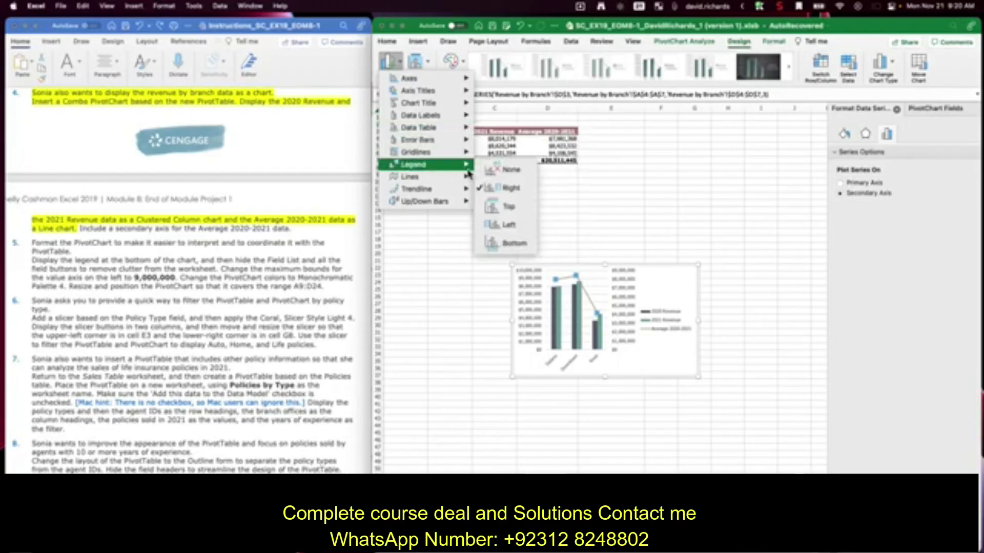
click(507, 244)
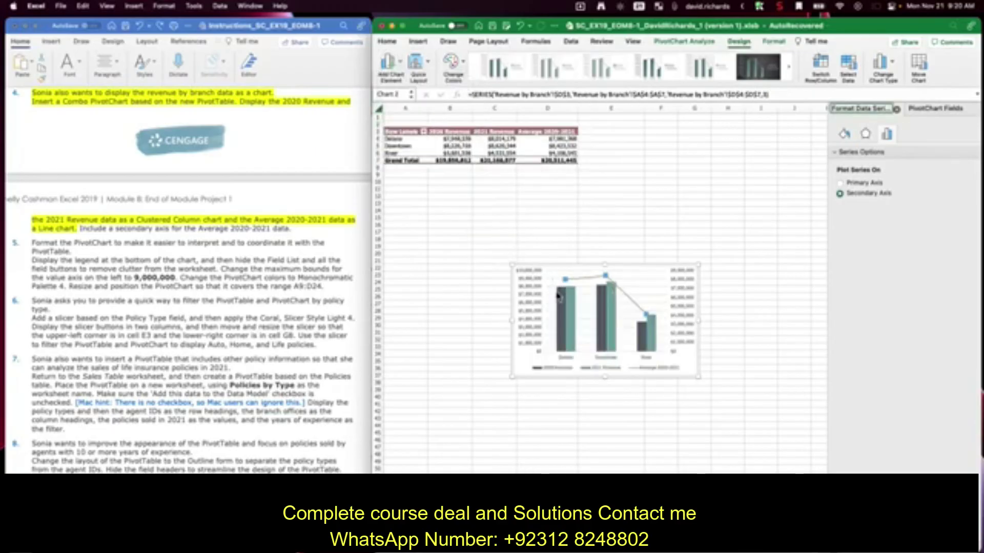
- Highlight in yellow the Word instructions from "Include a secondary axis" through "Display the legend at the bottom of the chart"
scroll(150, 375, up, 1)
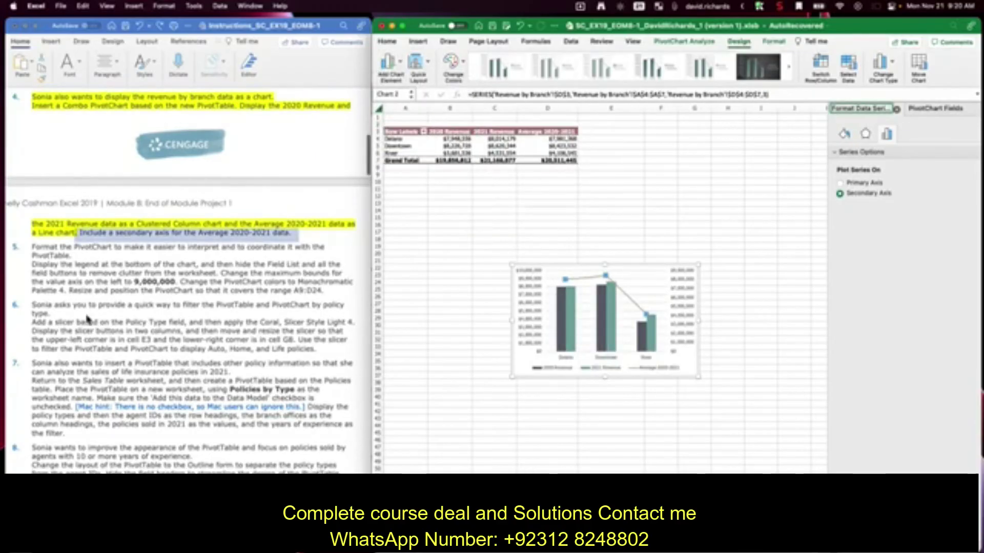
click(75, 277)
drag(80, 233, 198, 264)
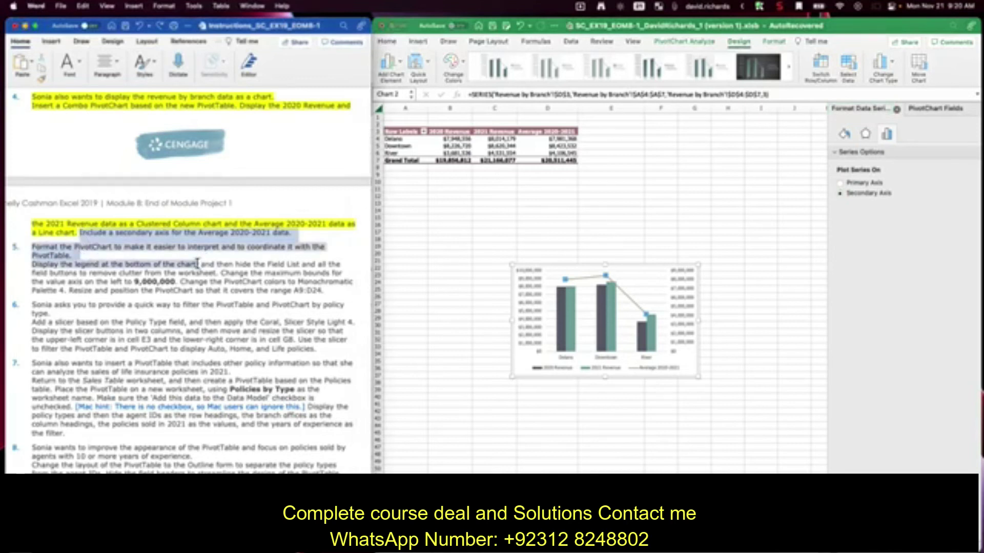
click(67, 64)
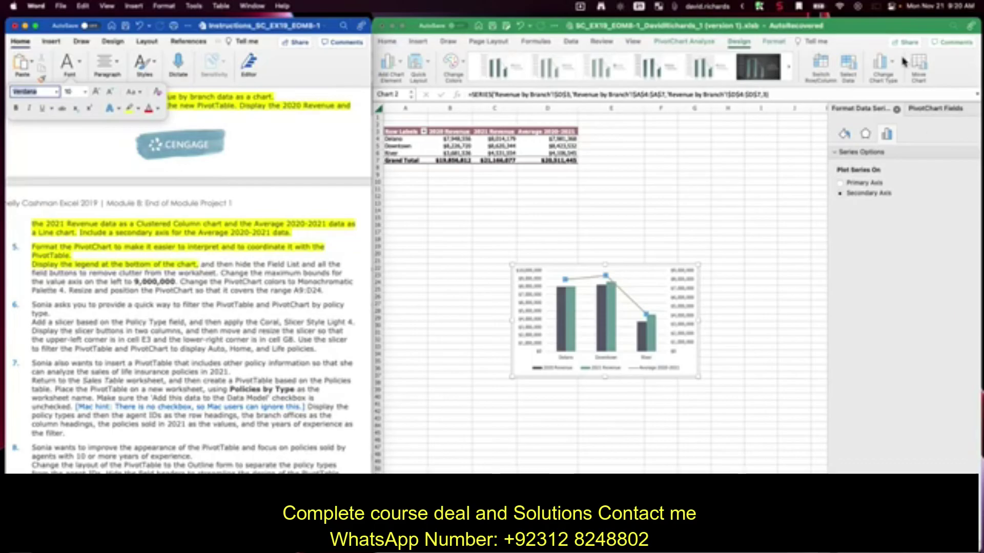
- Return to Excel, close the Format Data Series pane and hide the PivotTable's Field List
click(524, 146)
click(512, 132)
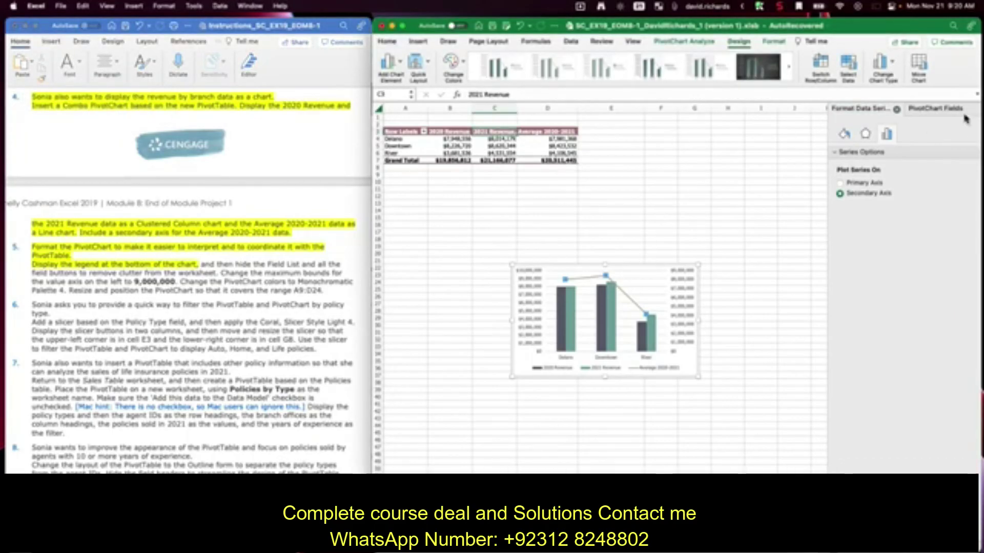
click(897, 108)
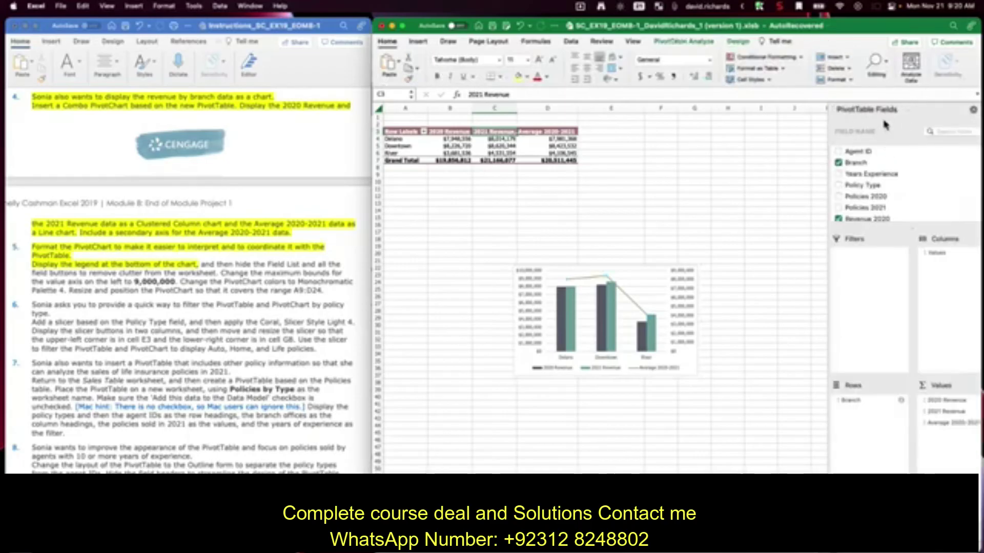
click(679, 45)
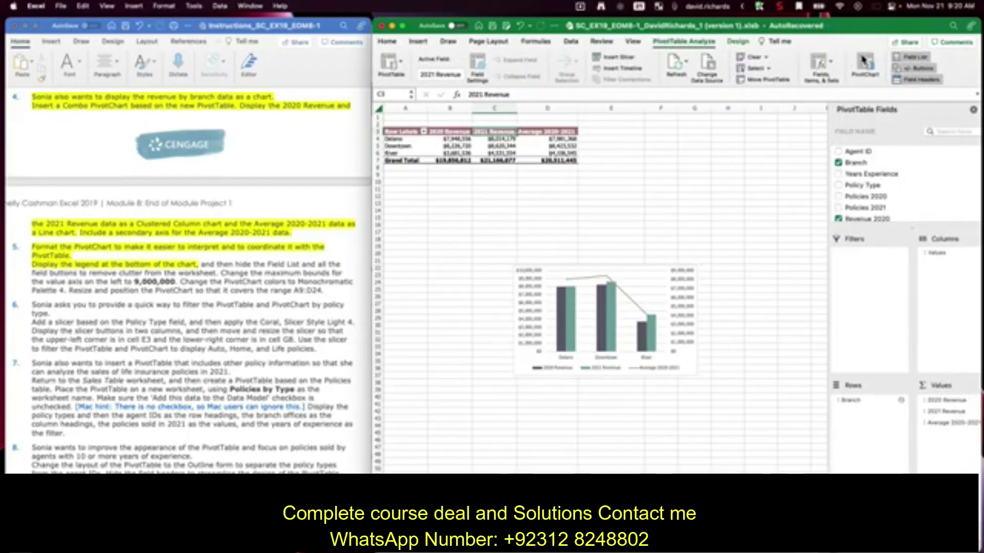
click(974, 110)
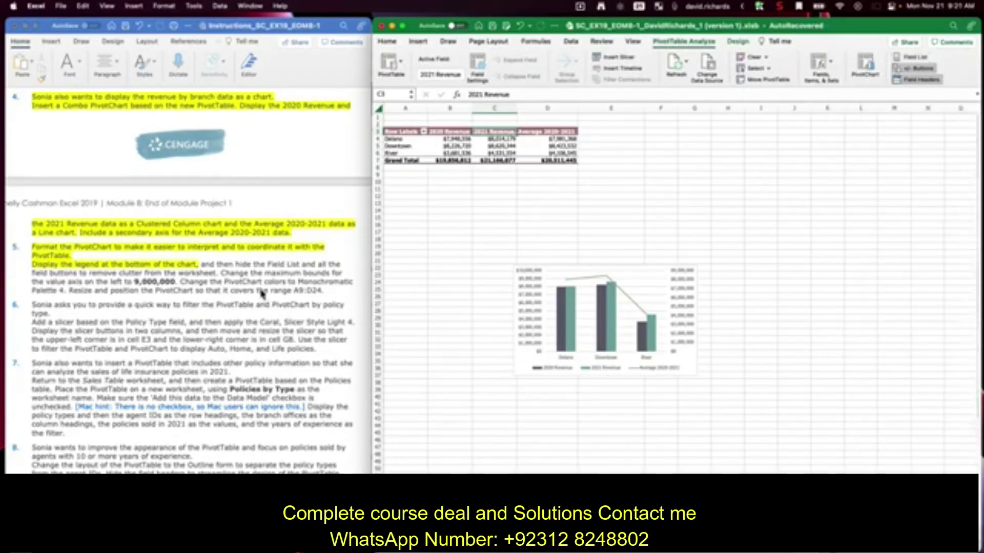
- Set the maximum bound of the PivotChart's primary value axis to 9000000 and close the axis formatting pane
click(214, 276)
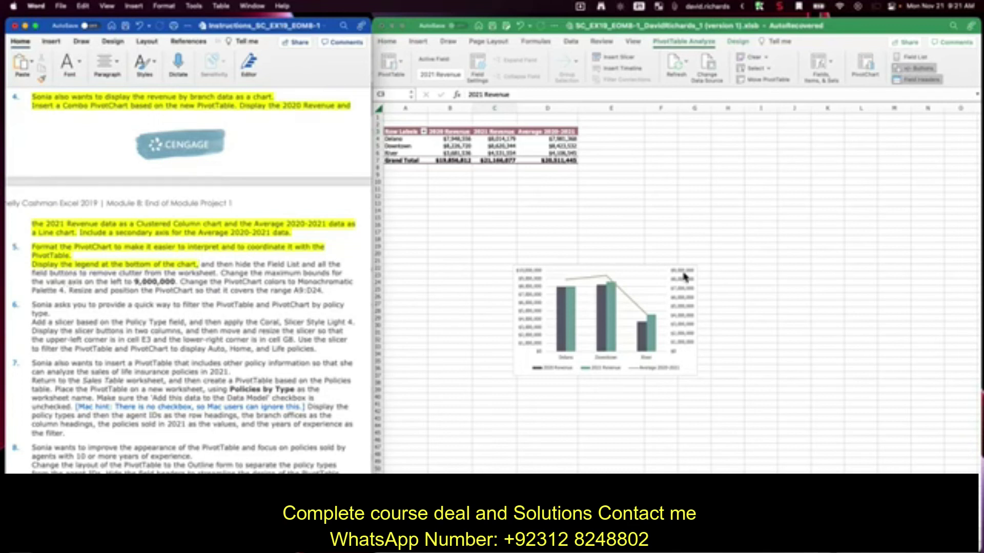
click(533, 279)
click(533, 278)
right_click(534, 277)
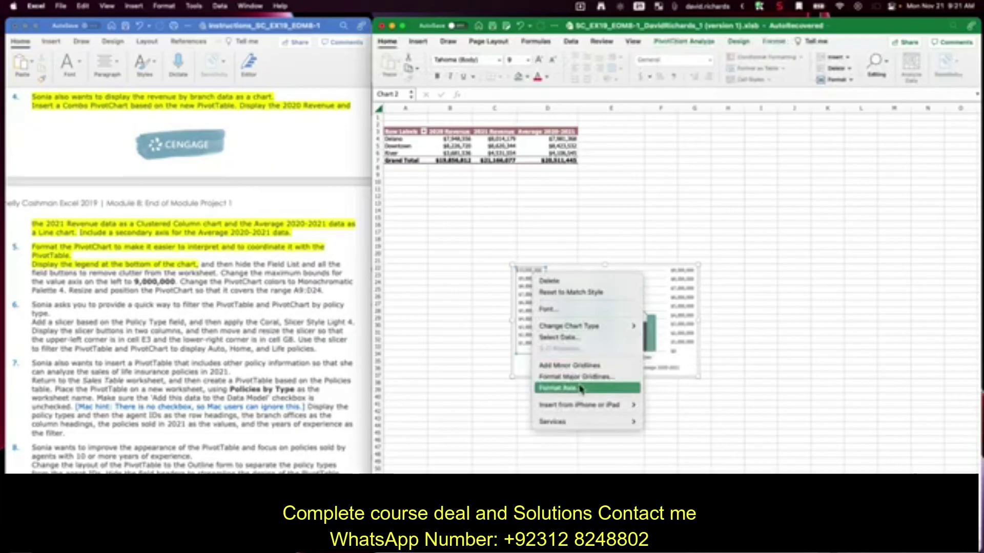
click(561, 388)
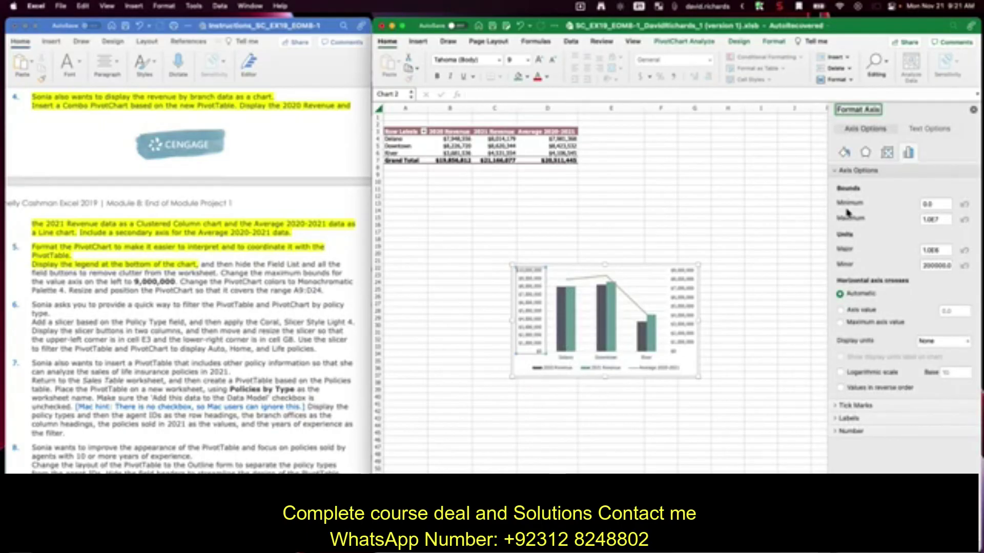
click(946, 220)
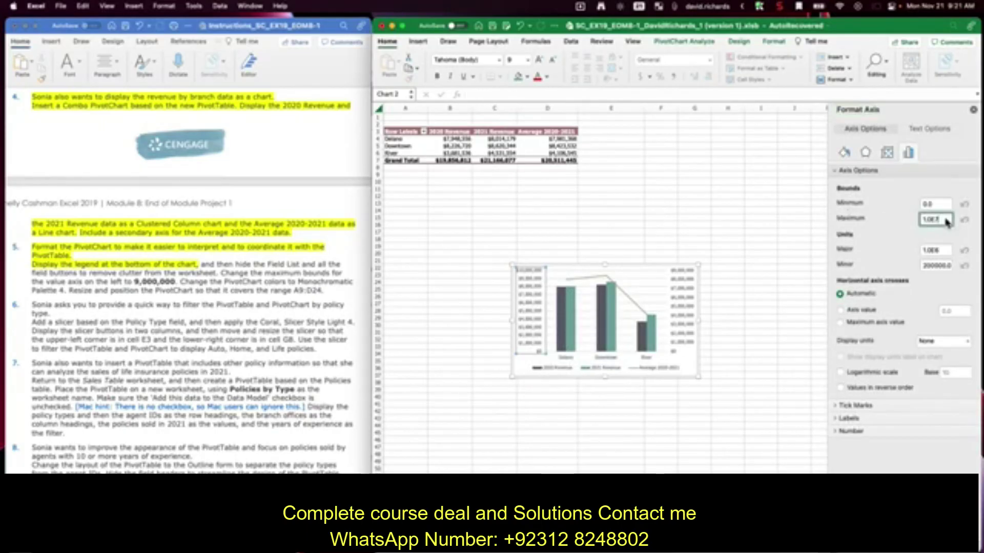
text(9000000)
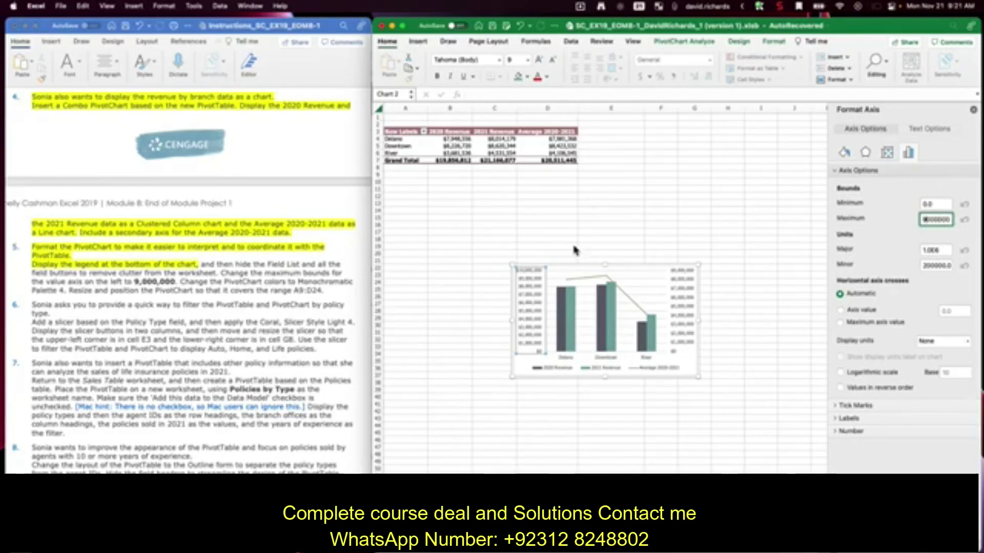
click(931, 251)
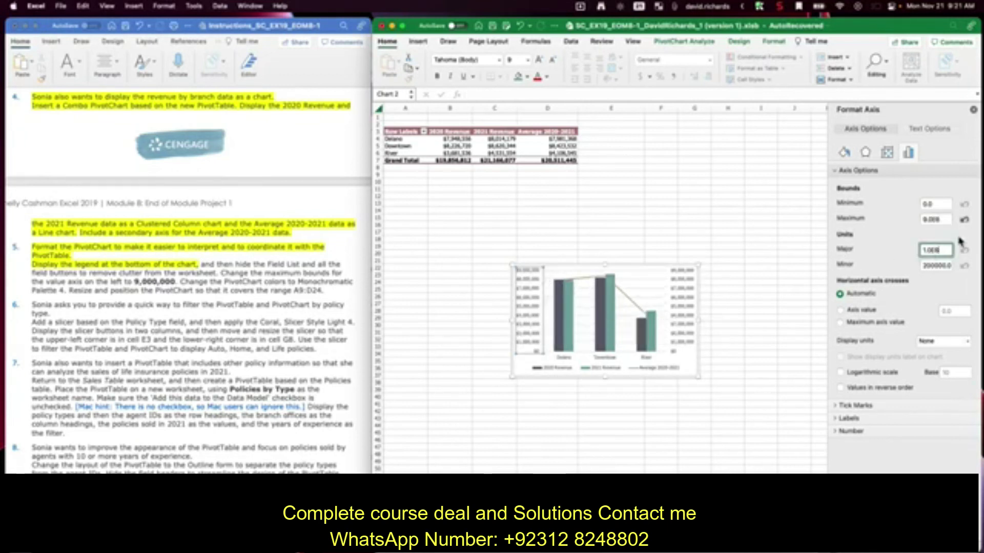
click(974, 110)
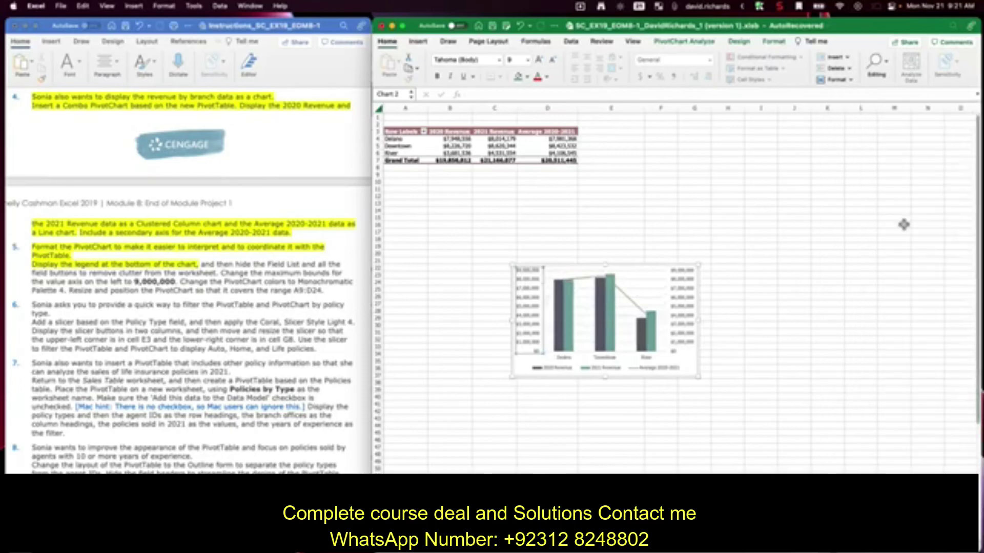
- Highlight in yellow the Word instructions from hiding the Field List through setting the value axis maximum to 9,000,000
click(172, 279)
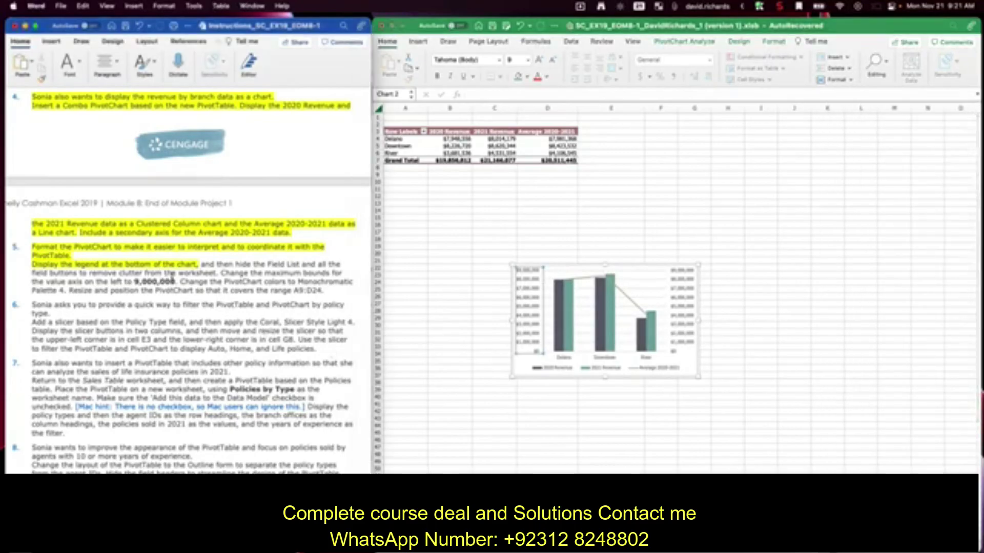
drag(178, 281, 201, 264)
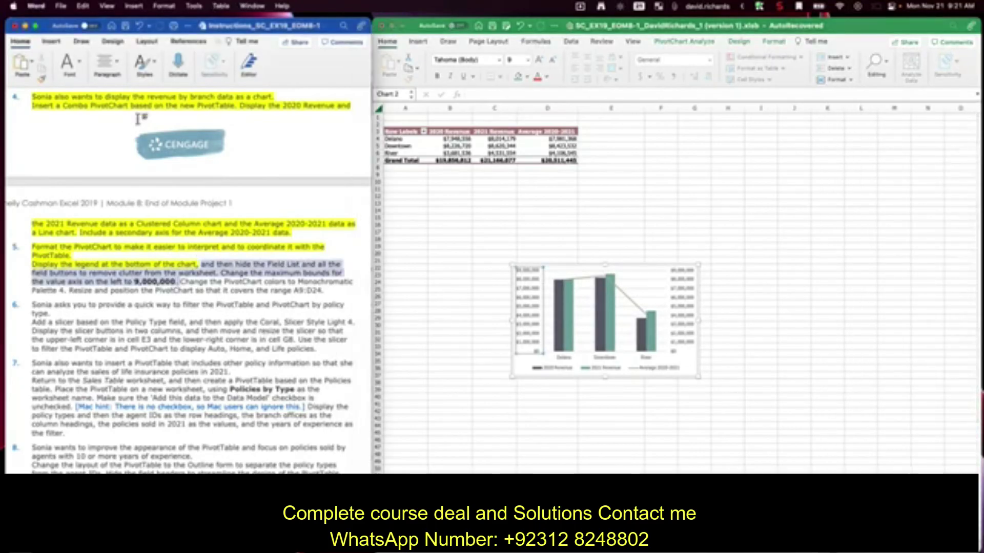
click(66, 69)
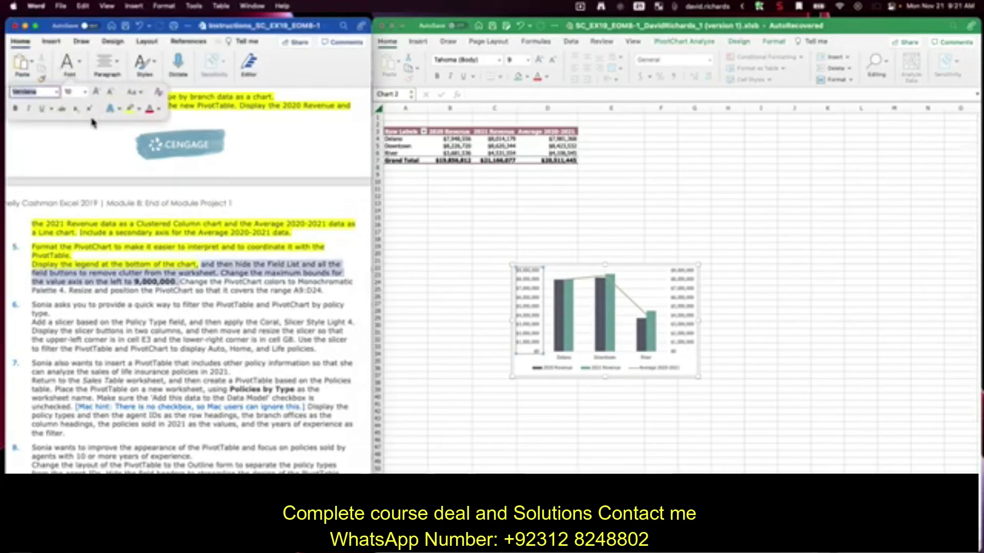
click(129, 108)
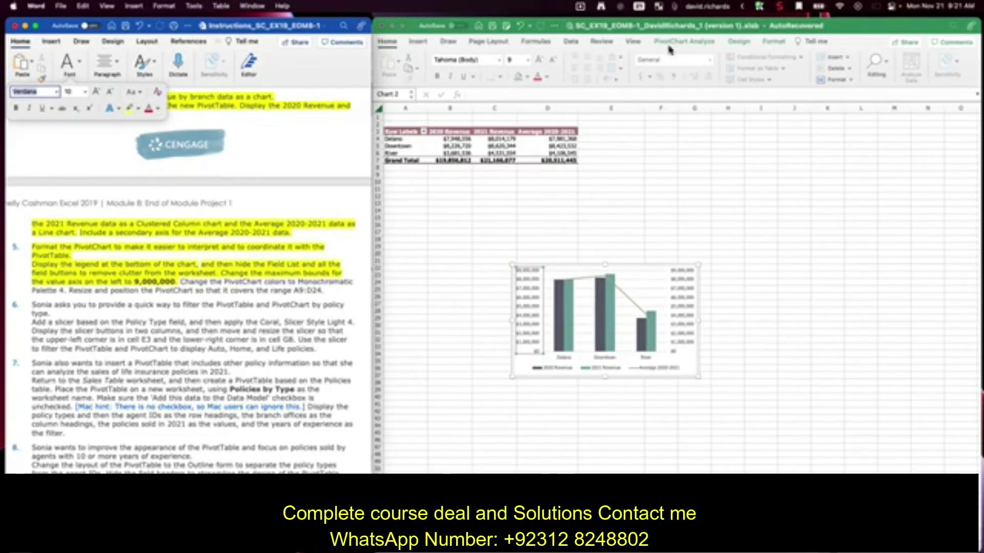
- Change the Excel PivotChart's colors to Monochromatic Palette 4
click(738, 41)
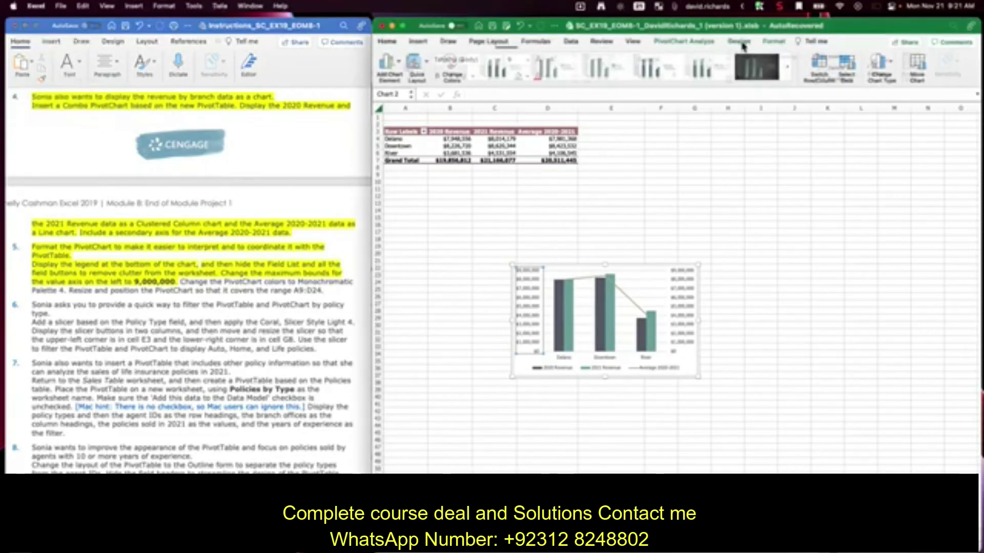
click(467, 61)
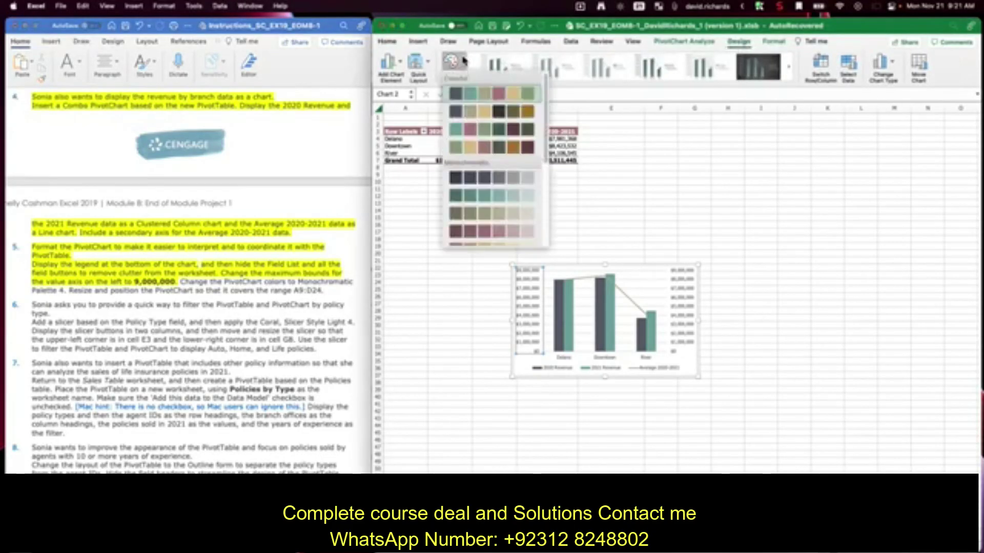
click(466, 237)
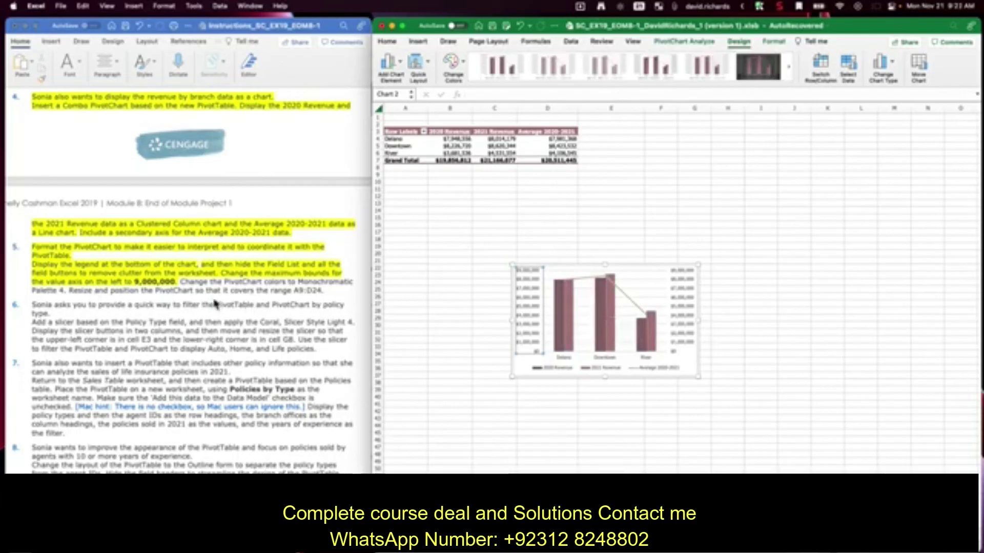
- Move and resize the PivotChart to cover the range A9:D24, and save the workbook
click(635, 270)
drag(635, 271, 487, 176)
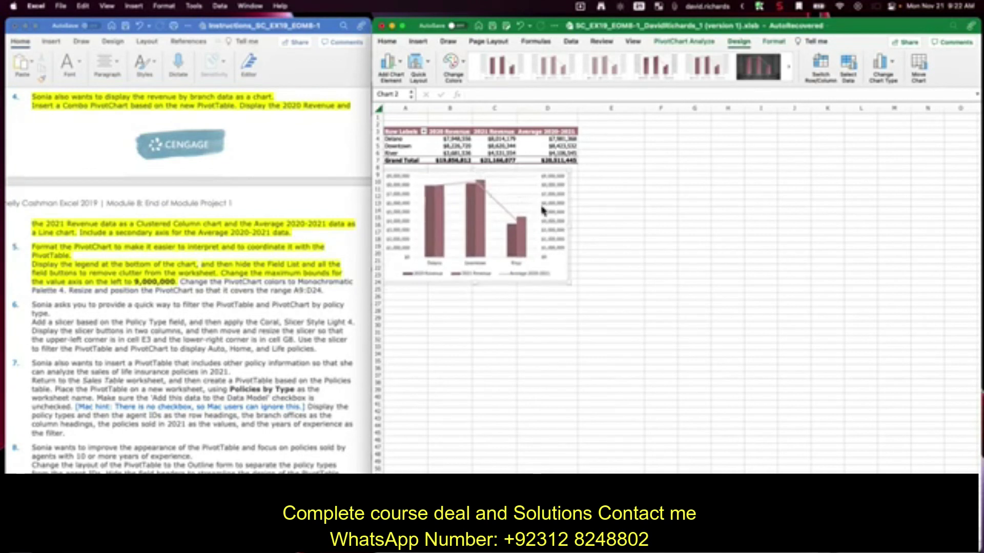
drag(568, 231, 578, 230)
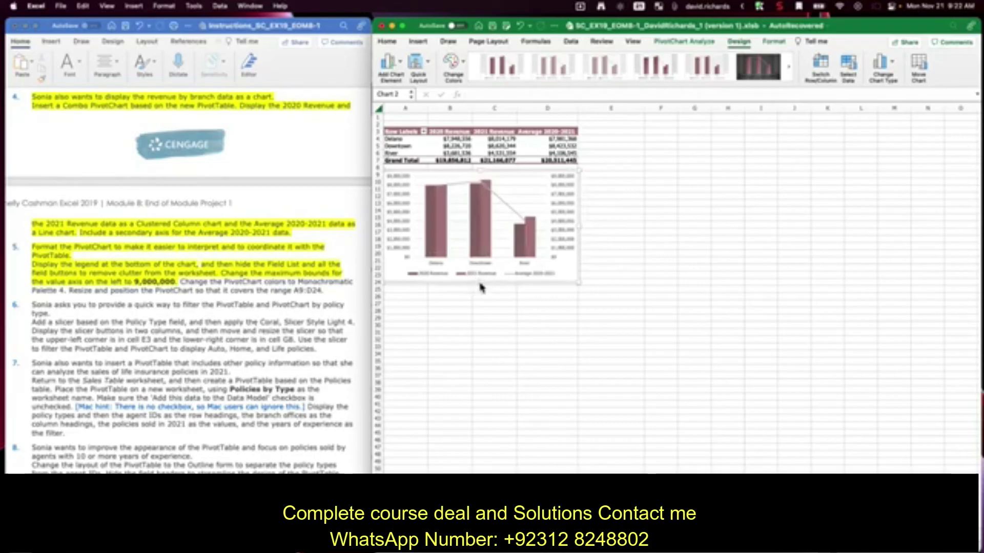
drag(481, 283, 484, 293)
click(482, 319)
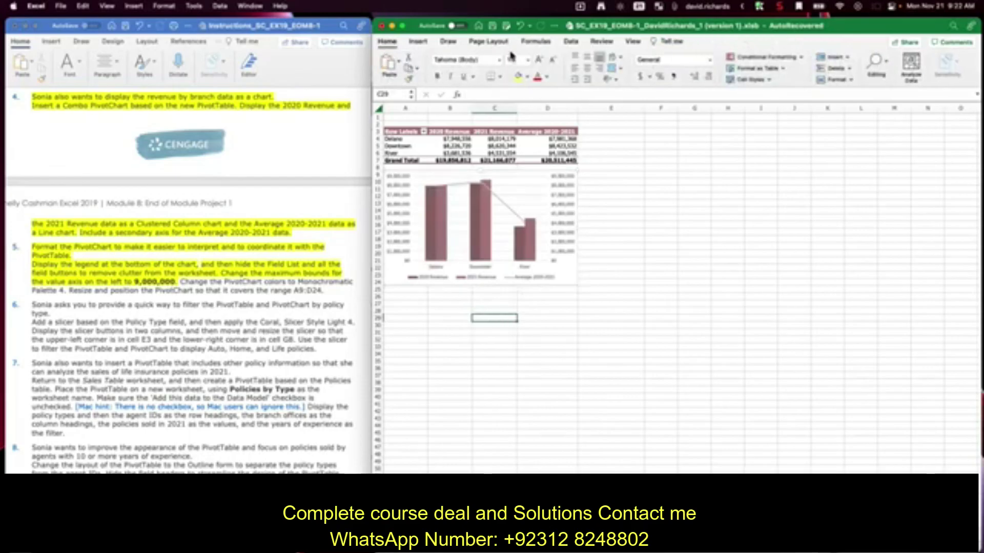
click(493, 25)
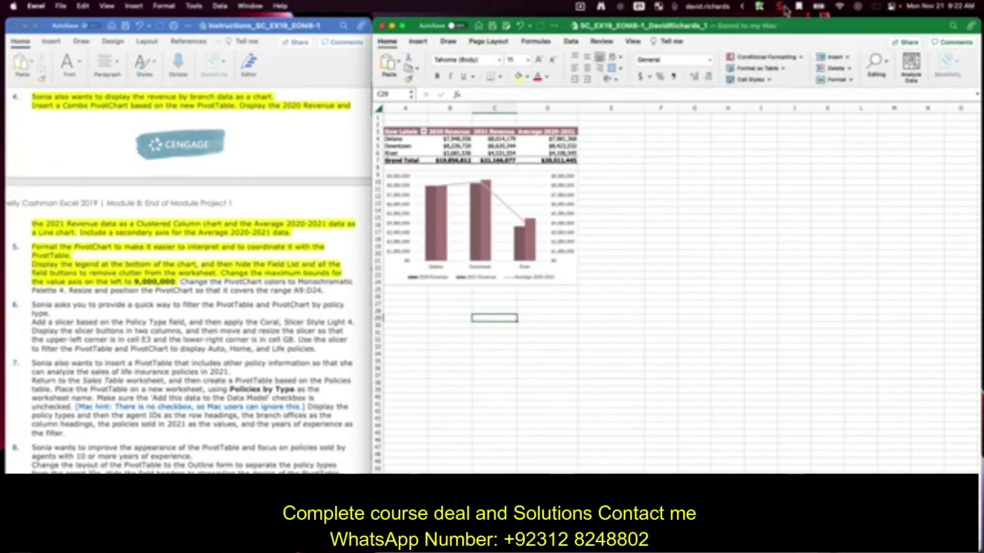
click(780, 7)
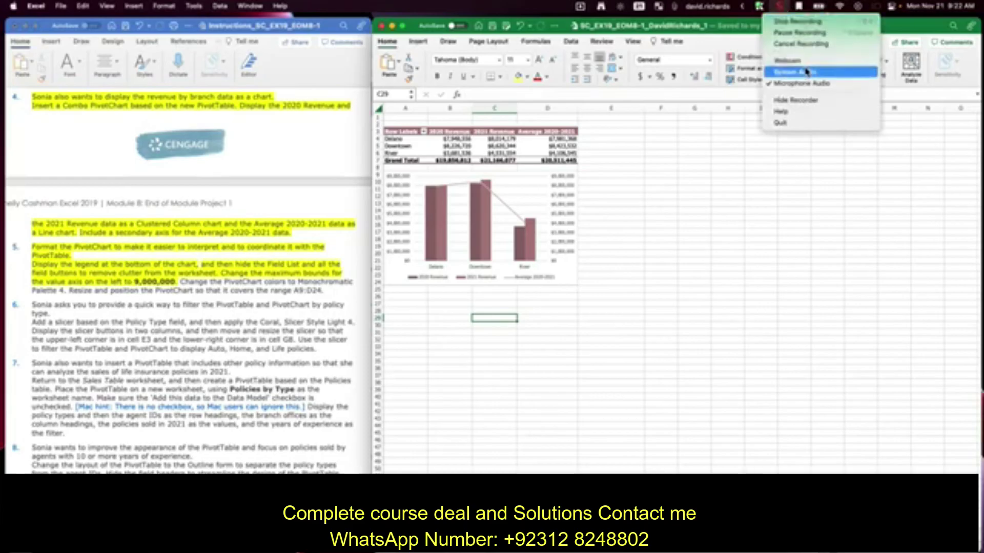
click(800, 21)
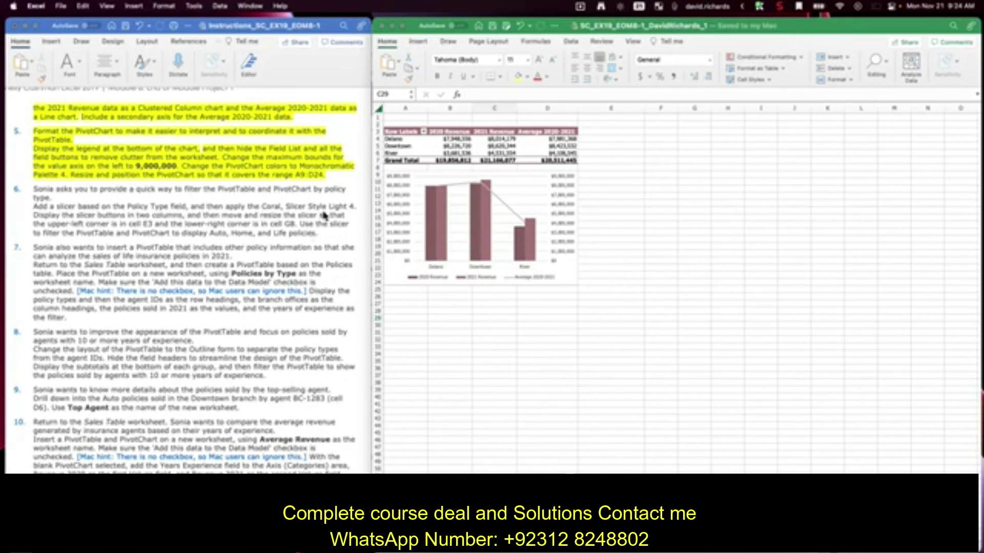
- Insert a slicer based on the Policy Type field for the Revenue by Branch PivotTable
click(439, 144)
click(416, 142)
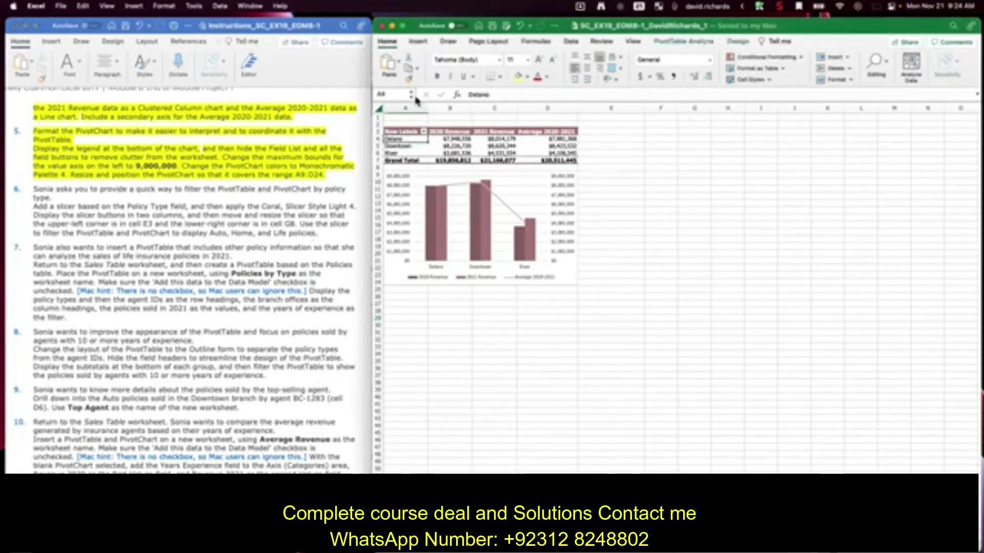
click(691, 42)
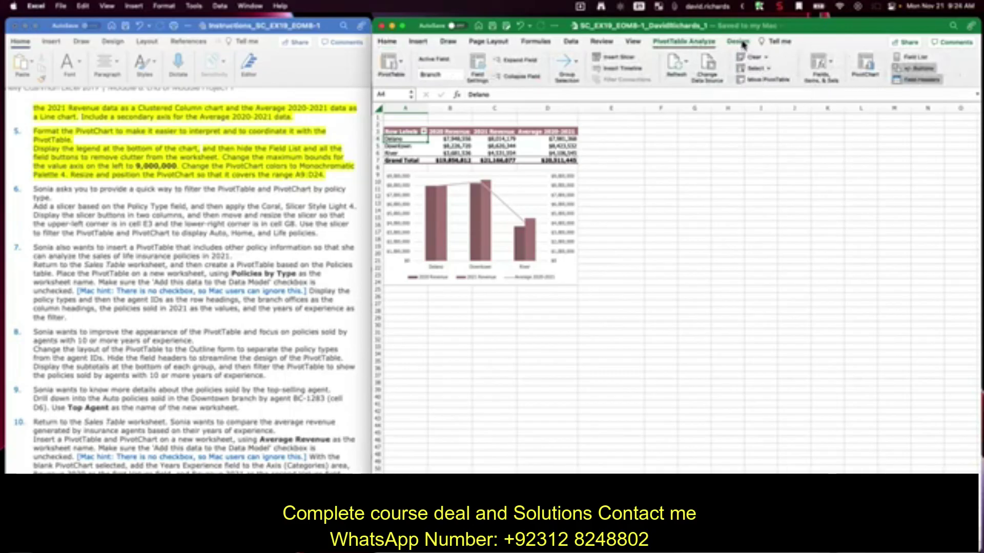
click(618, 56)
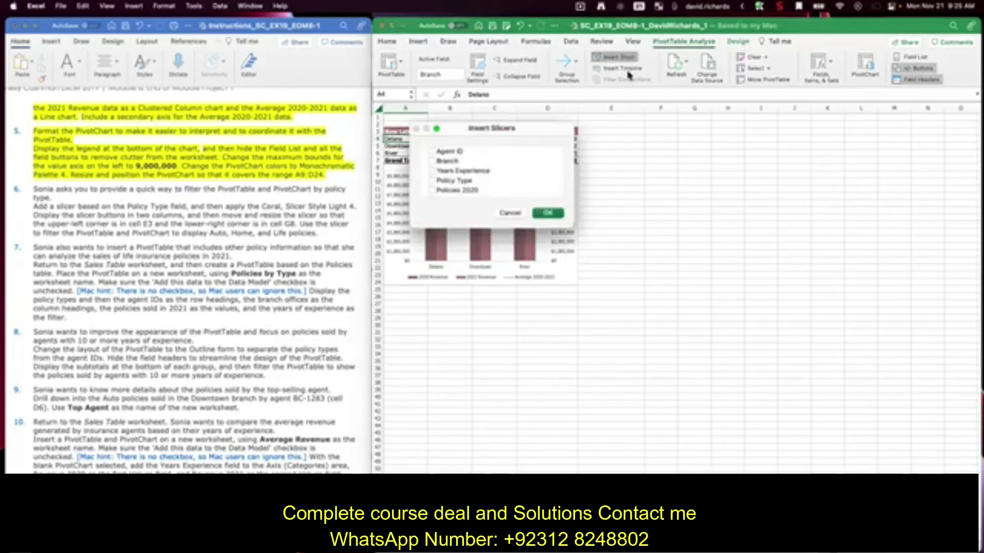
drag(461, 132, 608, 142)
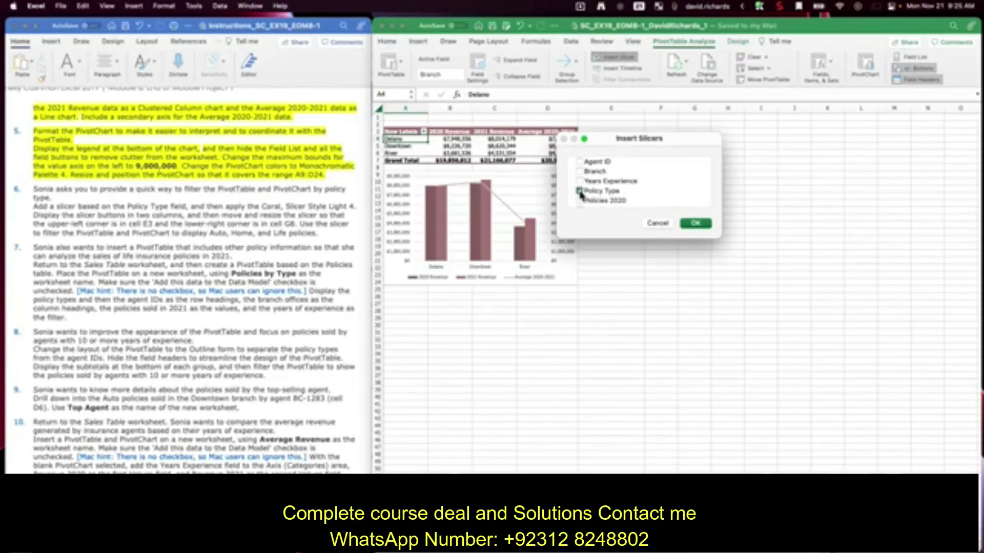
click(692, 226)
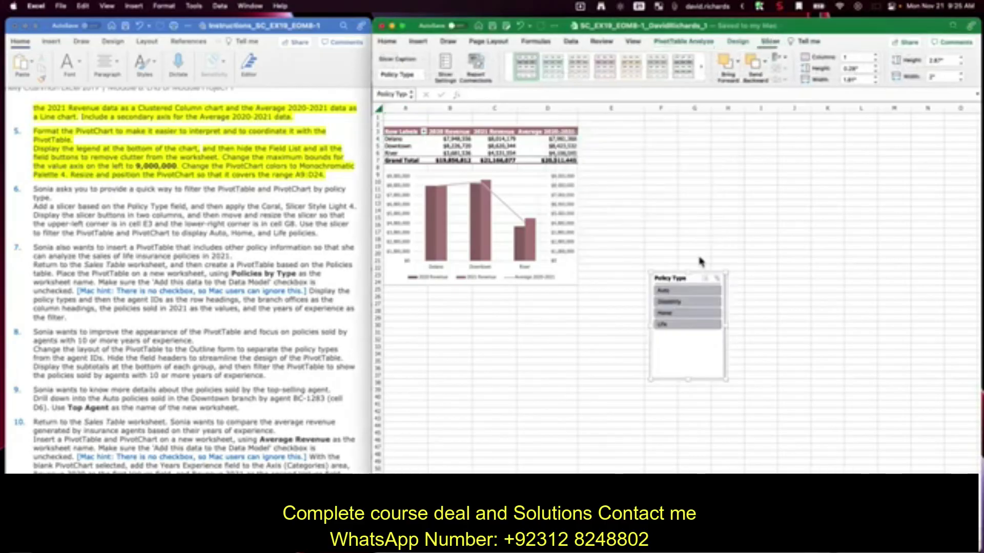
- Move the Policy Type slicer so its upper-left corner is in cell E3, and apply the Coral, Slicer Style Light 4
drag(703, 275, 633, 132)
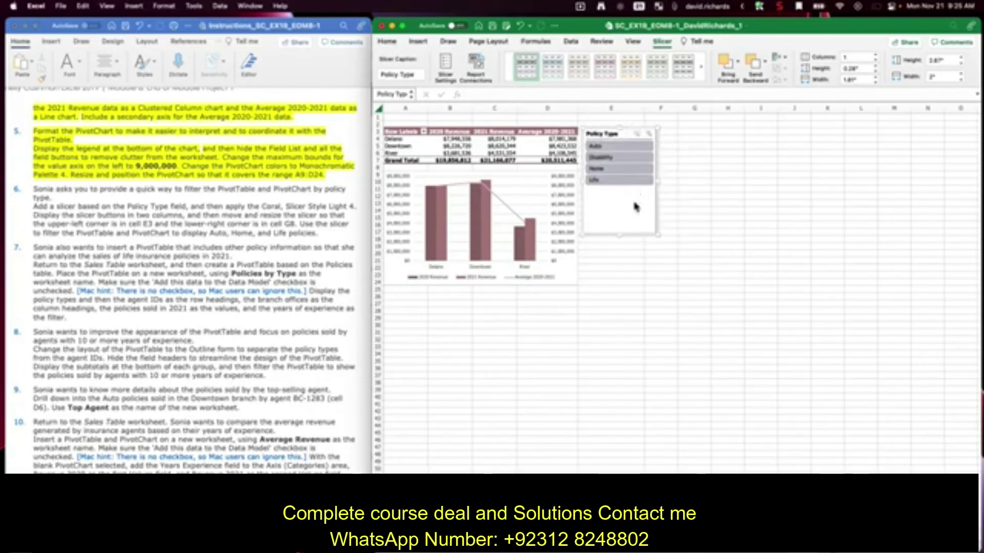
click(606, 74)
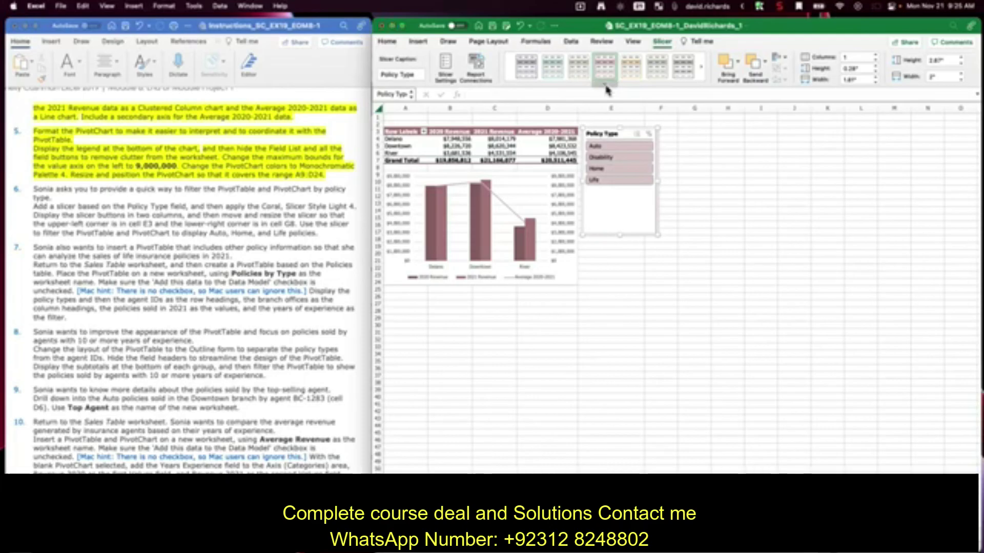
click(605, 85)
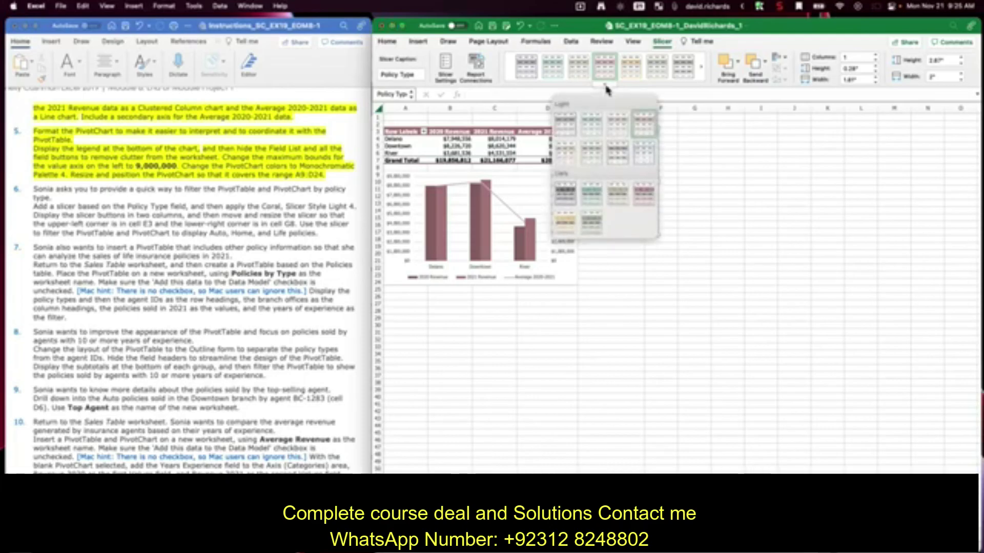
click(640, 133)
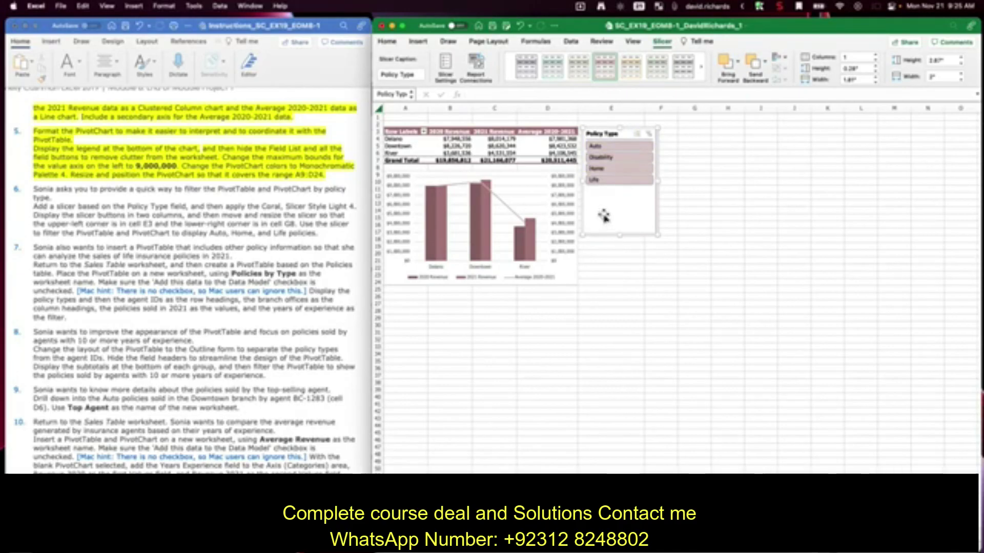
- Display the Policy Type slicer's buttons in 2 columns, and return to the Word instructions
click(875, 55)
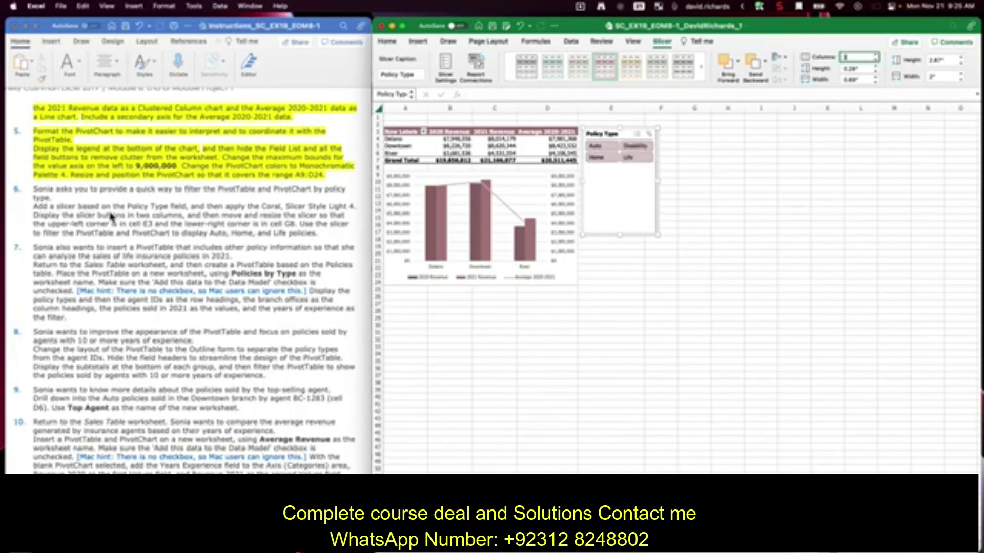
click(860, 58)
click(122, 220)
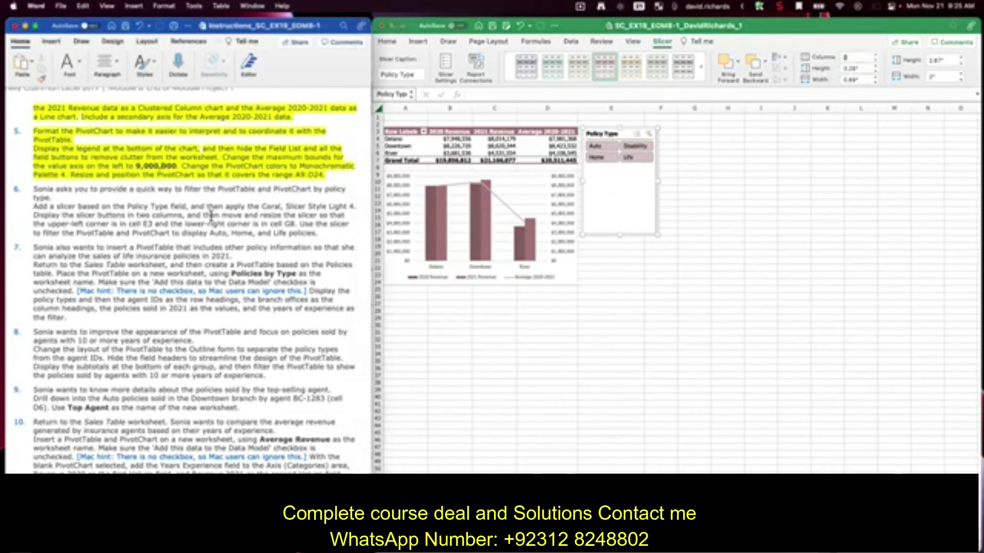